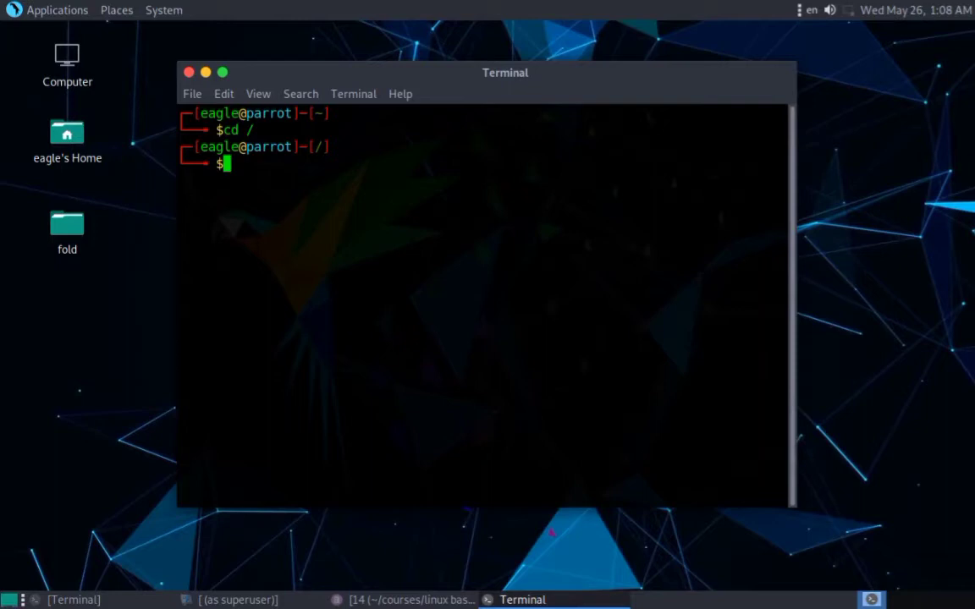
List the contents of the root directory with ls and highlight the listed entries
{"action": "type", "text": "ls -"}
{"action": "key", "text": "BackSpace"}
{"action": "key", "text": "BackSpace"}
{"action": "key", "text": "Return"}
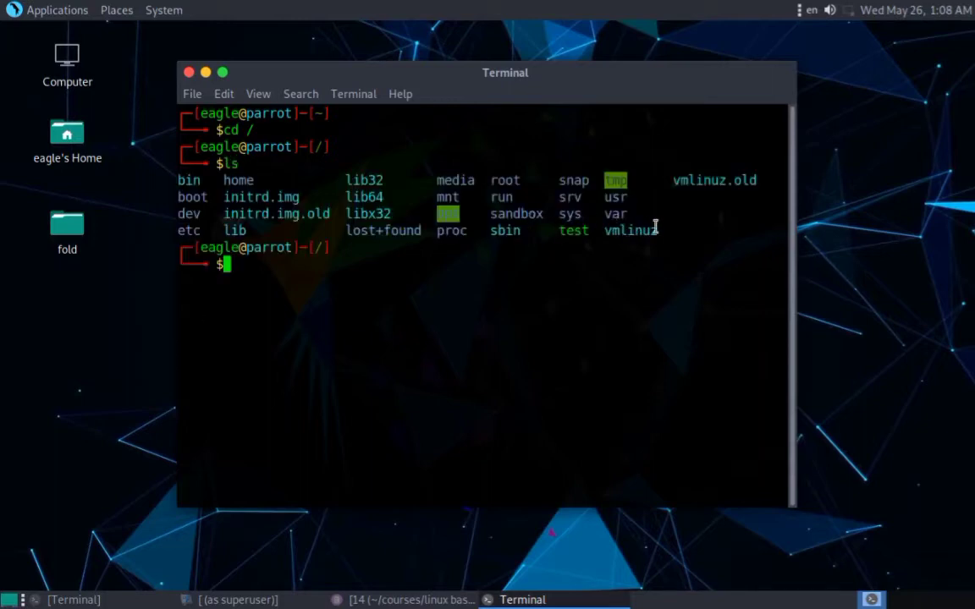
{"action": "left_click_drag", "start_coordinate": [662, 225], "coordinate": [135, 183]}
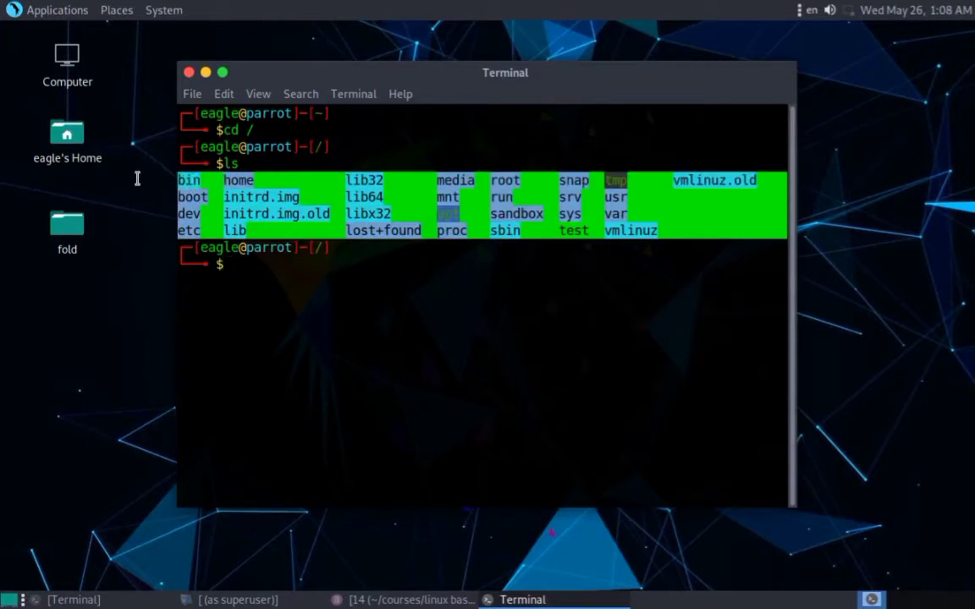
{"action": "left_click", "coordinate": [463, 213]}
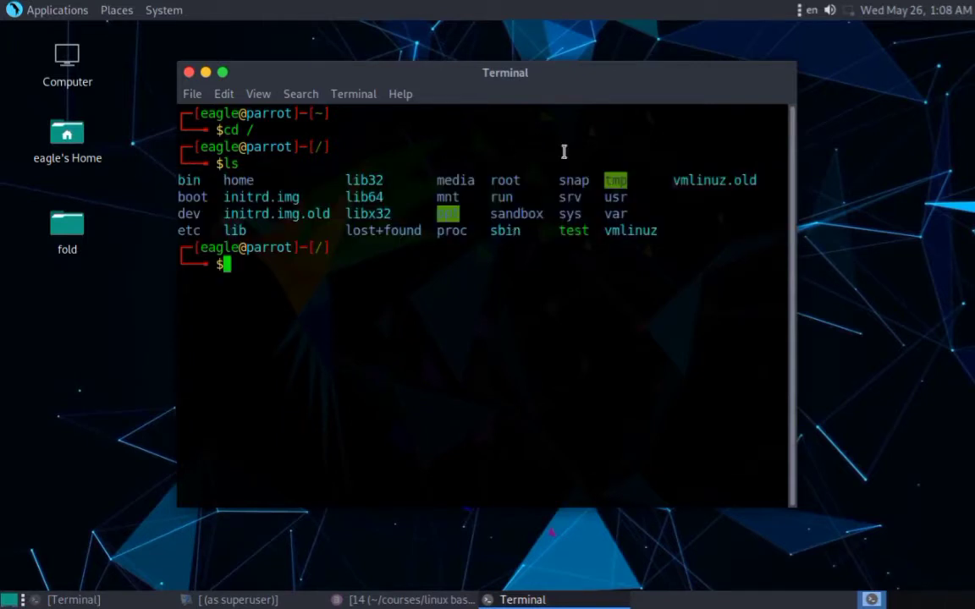
Open the File System root in the file manager and compare its folders with the terminal's ls listing
{"action": "left_click", "coordinate": [206, 74]}
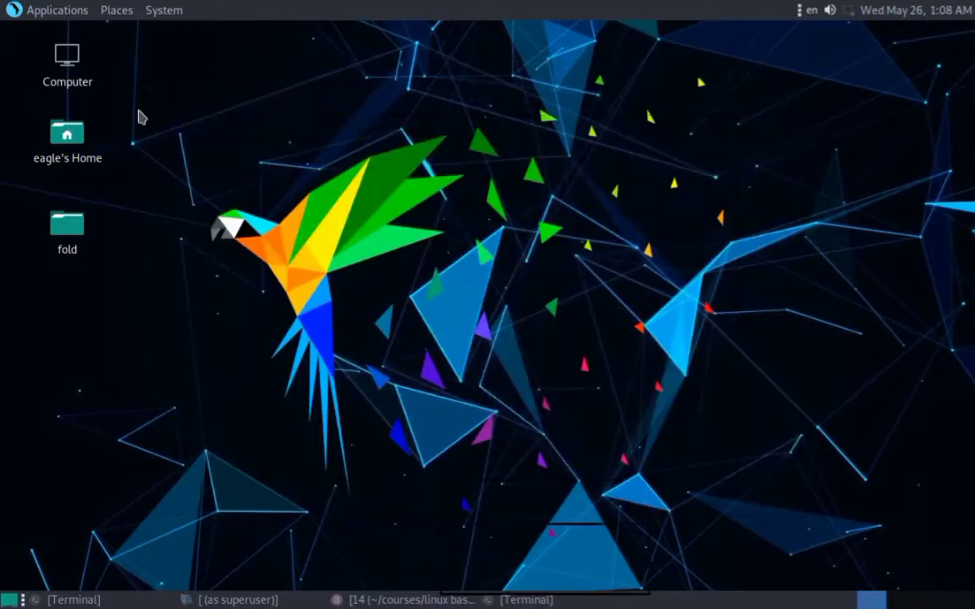
{"action": "left_click", "coordinate": [60, 153]}
{"action": "double_click", "coordinate": [59, 153]}
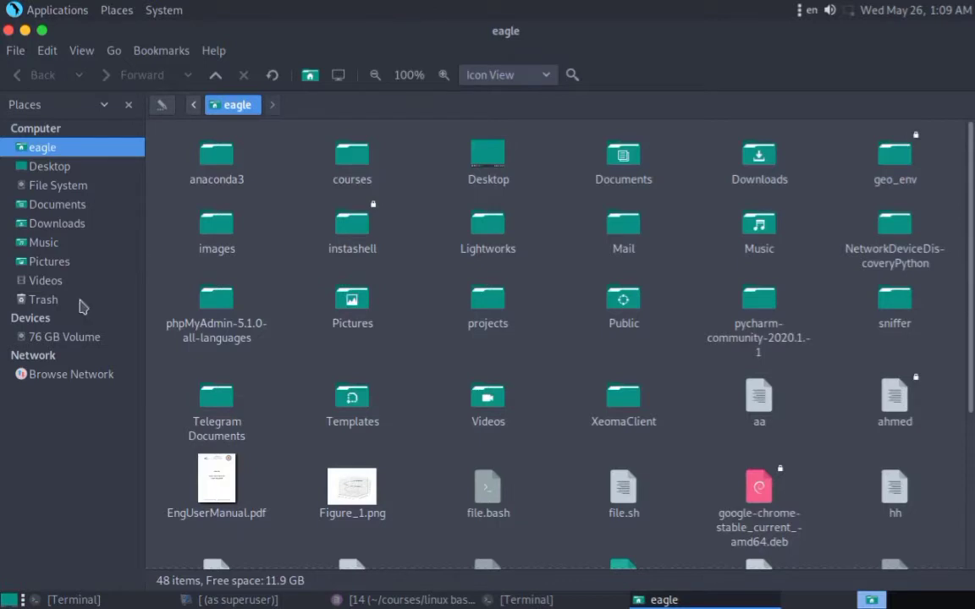
{"action": "left_click", "coordinate": [74, 188]}
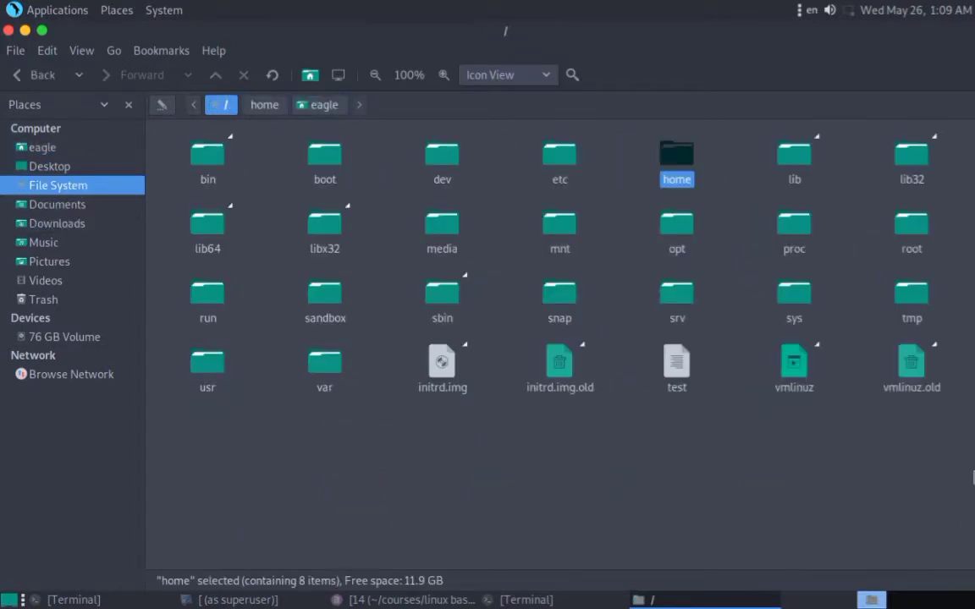
{"action": "left_click_drag", "start_coordinate": [876, 425], "coordinate": [131, 106]}
{"action": "left_click", "coordinate": [376, 468]}
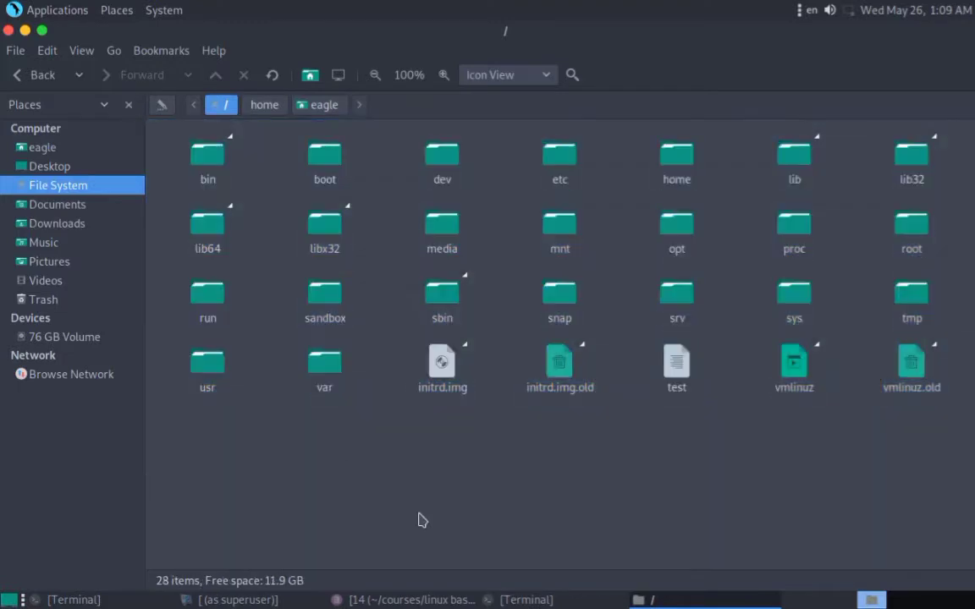
{"action": "left_click", "coordinate": [521, 600]}
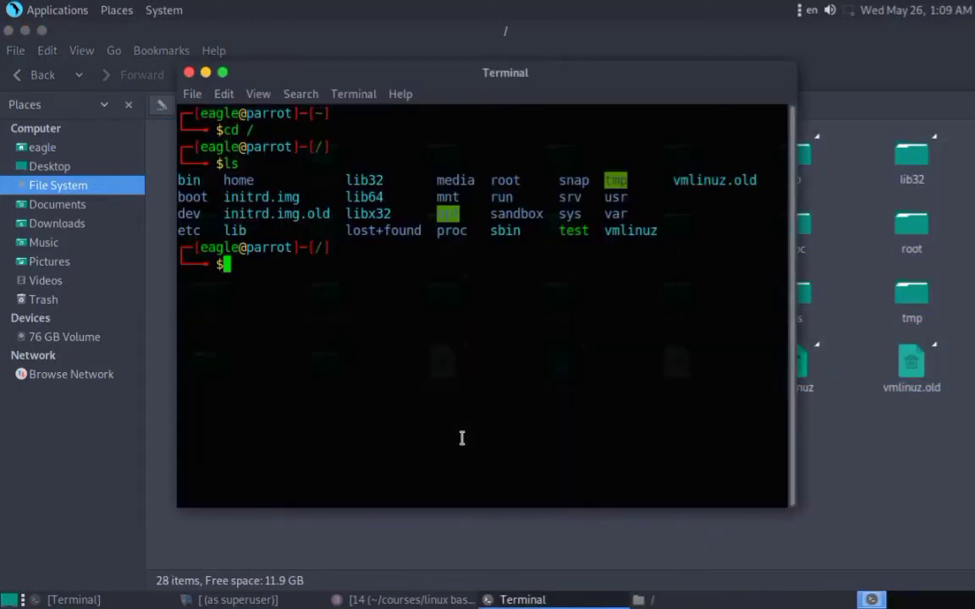
{"action": "left_click", "coordinate": [205, 73]}
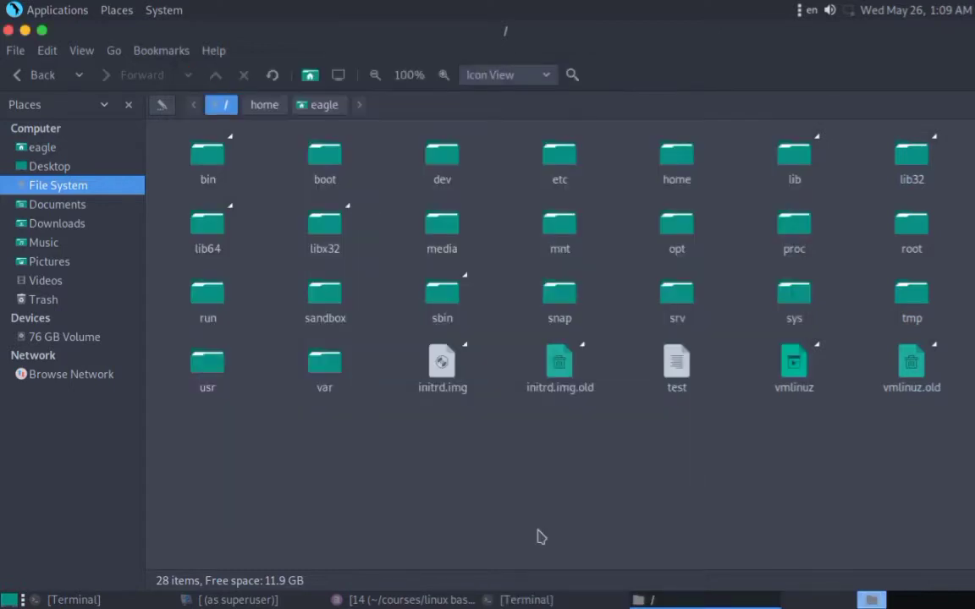
Switch to the Pluma notes file 14, highlight bin in the Files System list, and minimize the notes
{"action": "mouse_move", "coordinate": [457, 600]}
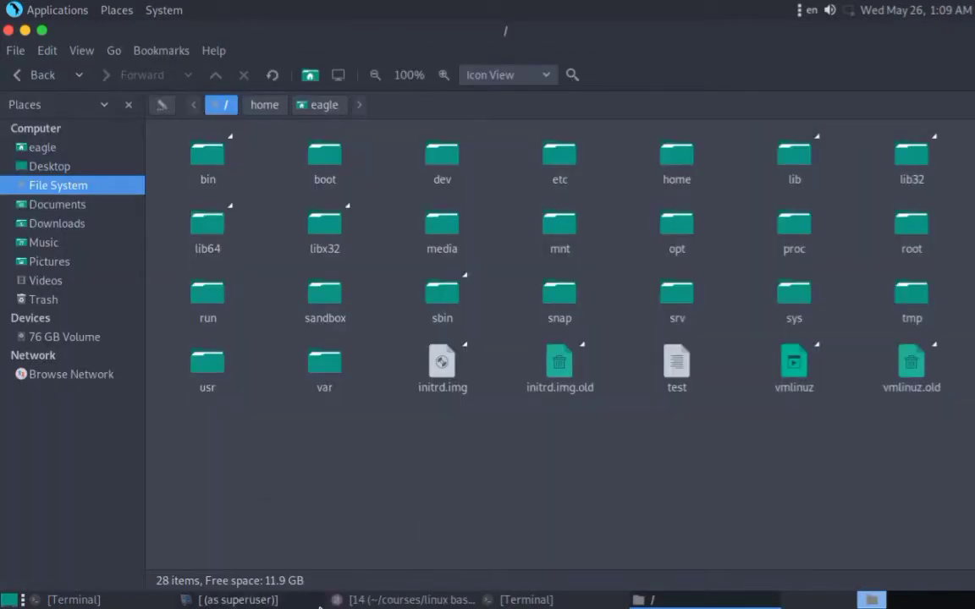
{"action": "left_click", "coordinate": [330, 541]}
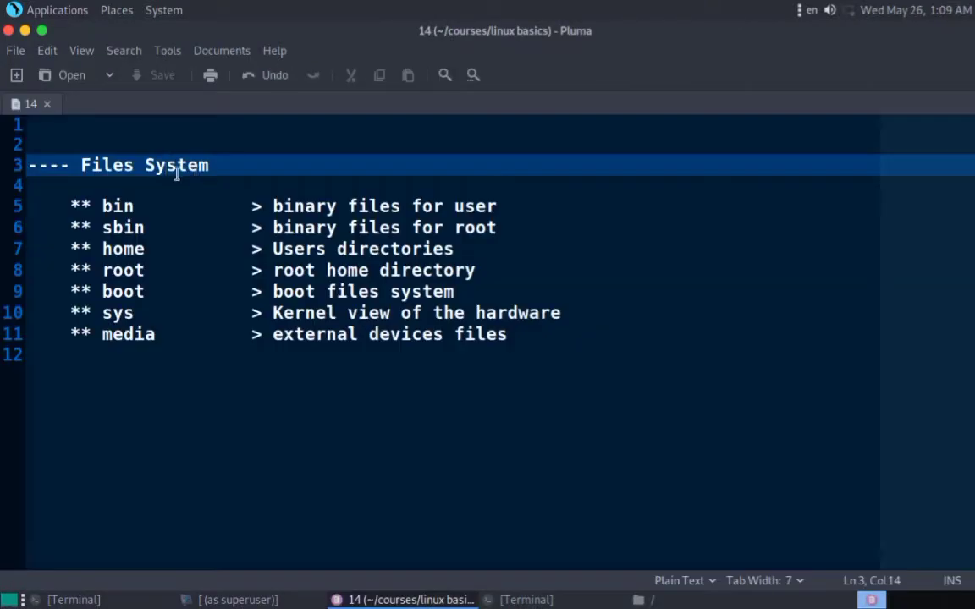
{"action": "double_click", "coordinate": [110, 206]}
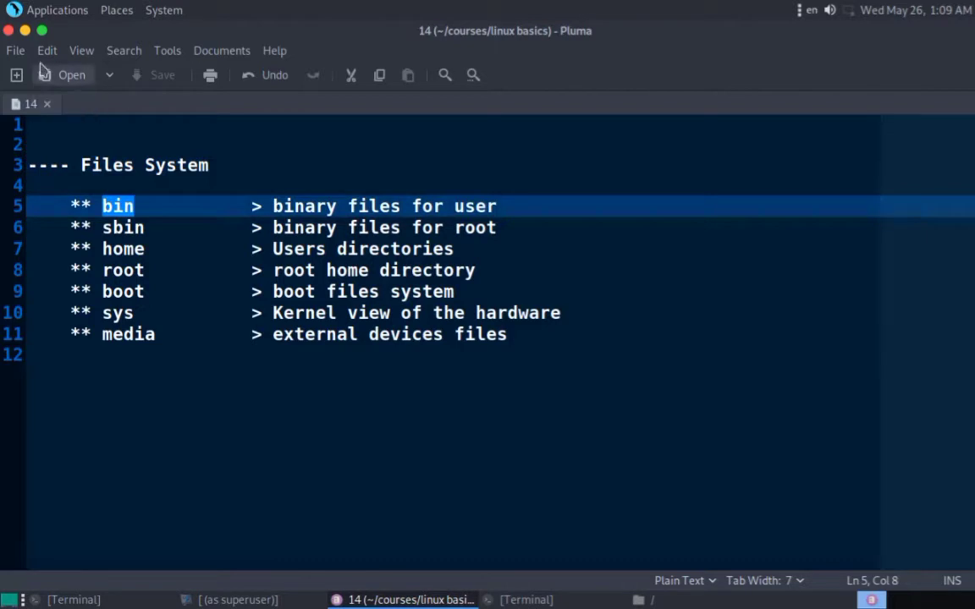
{"action": "left_click", "coordinate": [25, 30]}
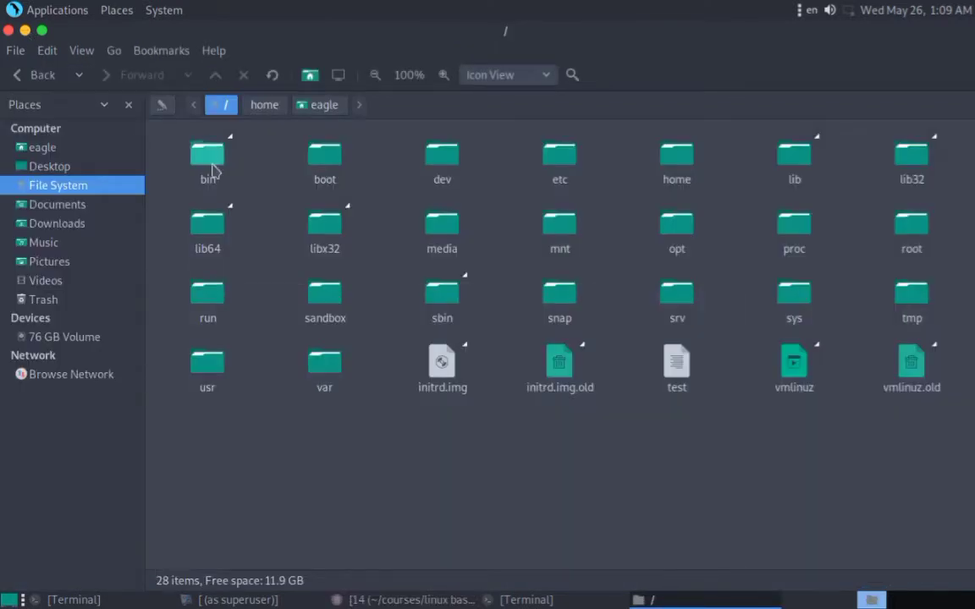
Open the bin folder from the file system root, return to the root, and point out the bin folder there
{"action": "double_click", "coordinate": [211, 164]}
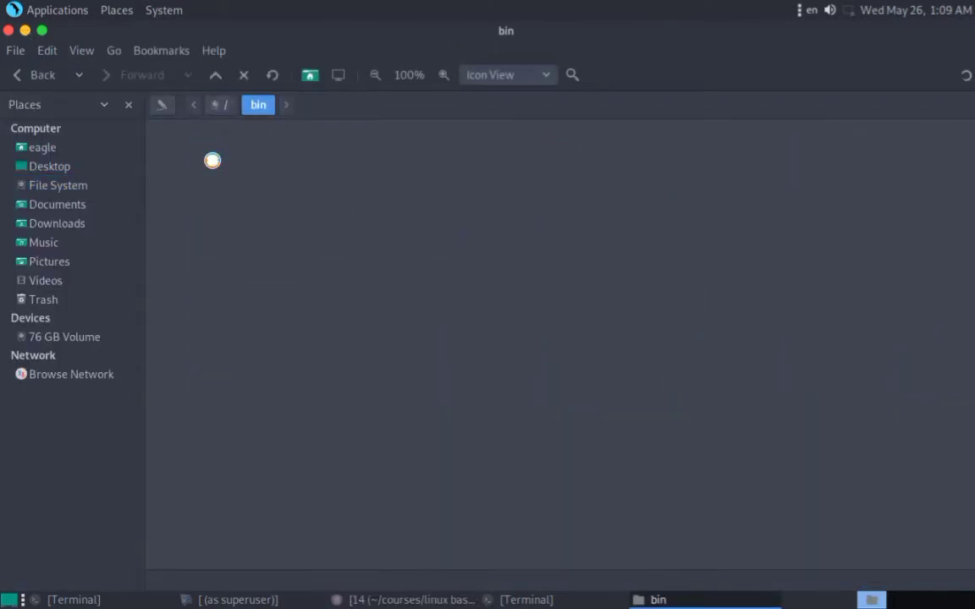
{"action": "key", "text": "BackSpace"}
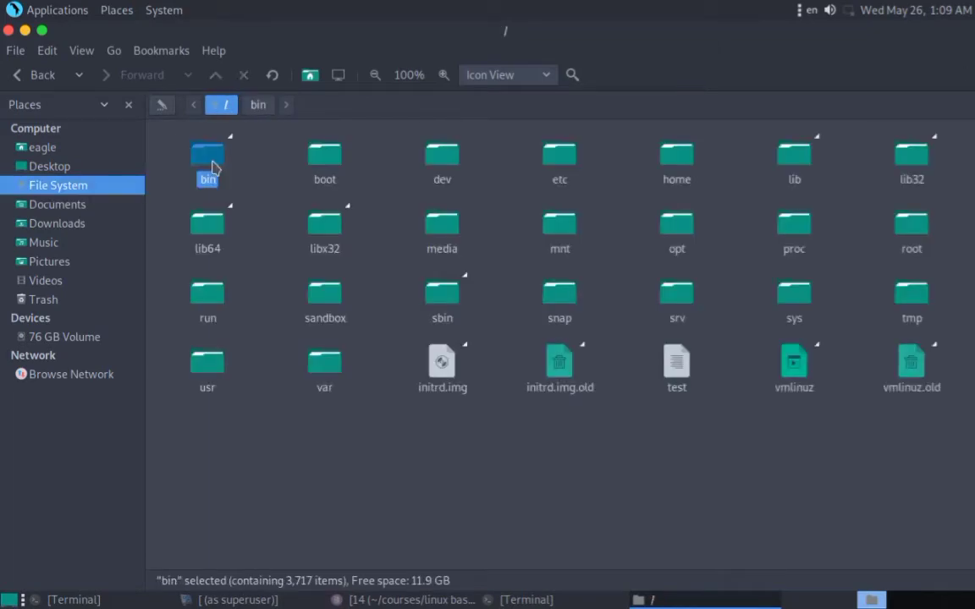
{"action": "left_click_drag", "start_coordinate": [165, 135], "coordinate": [261, 188]}
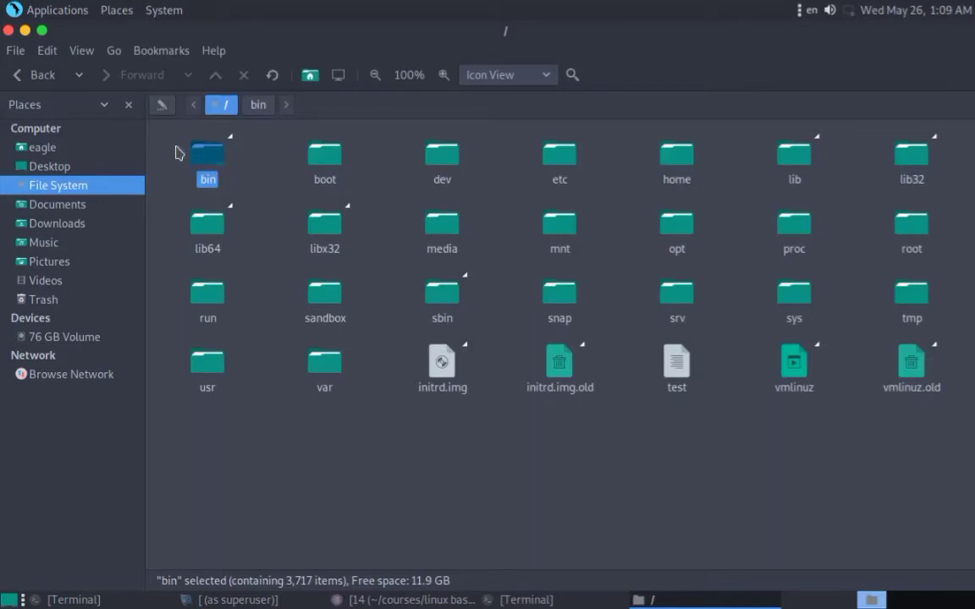
{"action": "left_click_drag", "start_coordinate": [158, 131], "coordinate": [245, 176]}
{"action": "left_click", "coordinate": [246, 176]}
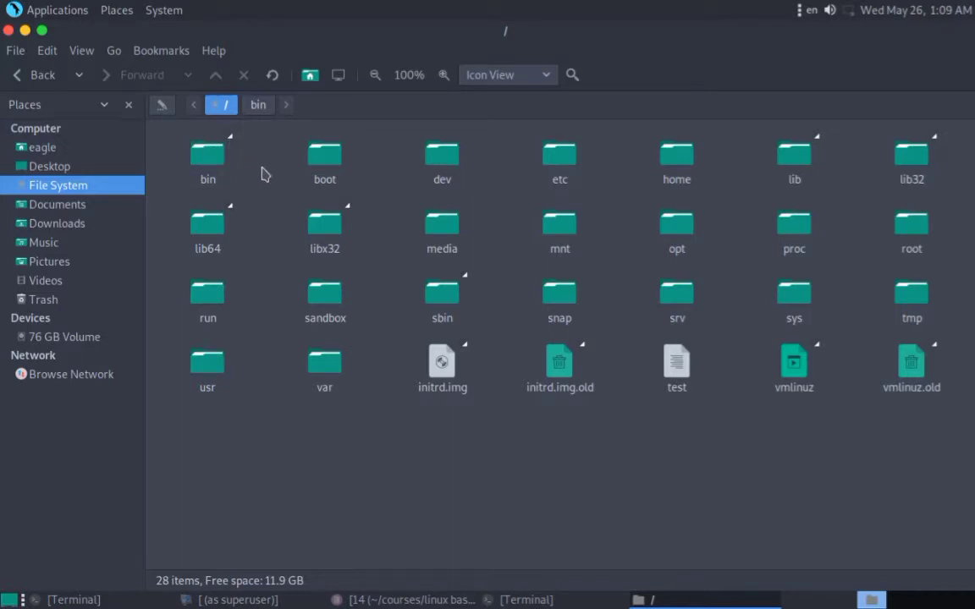
{"action": "left_click", "coordinate": [201, 153]}
{"action": "left_click", "coordinate": [261, 181]}
Open the usr folder, point out its bin and sbin folders, and open /usr/bin
{"action": "double_click", "coordinate": [204, 369]}
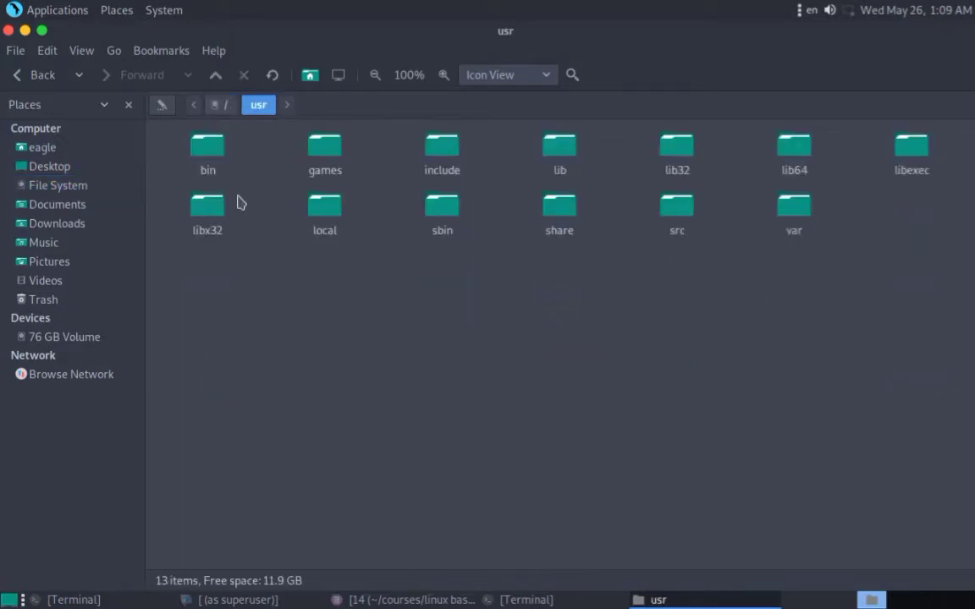
{"action": "left_click", "coordinate": [201, 140]}
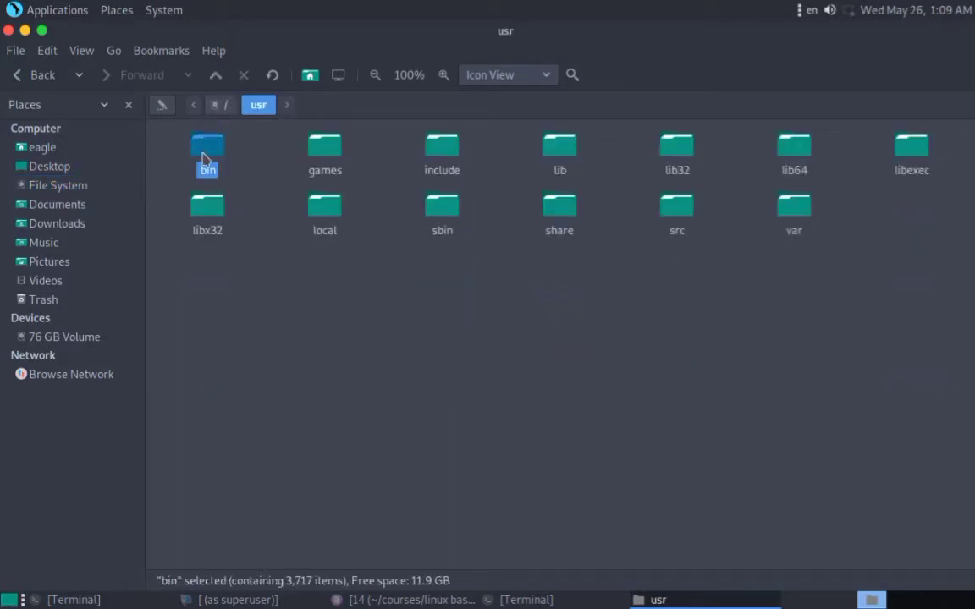
{"action": "left_click", "coordinate": [448, 218]}
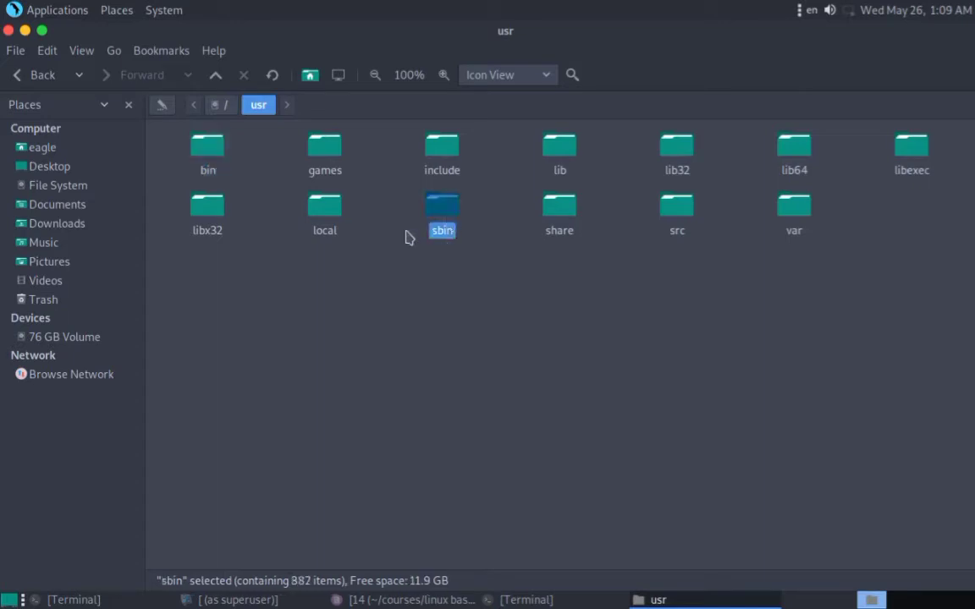
{"action": "left_click", "coordinate": [202, 168]}
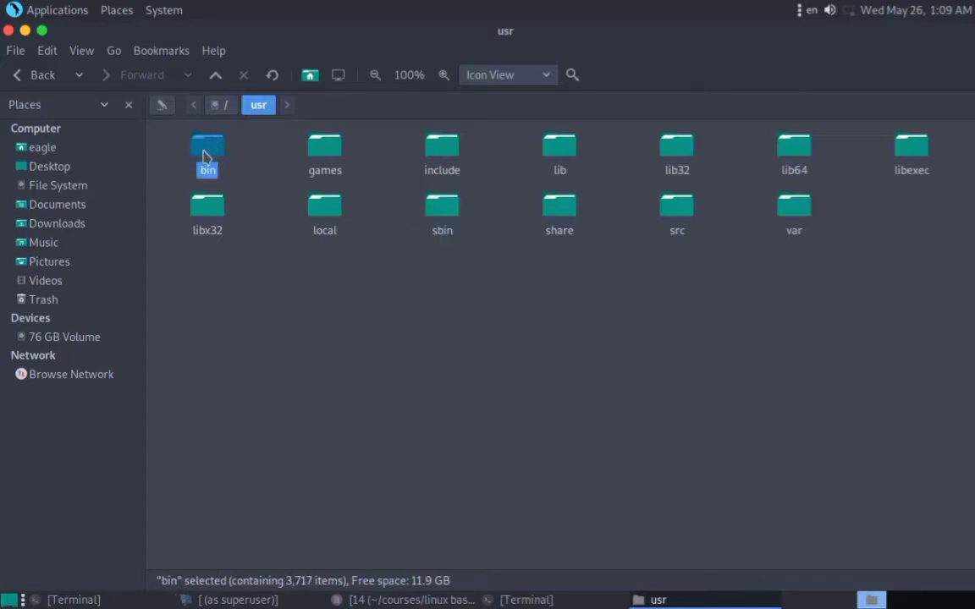
{"action": "double_click", "coordinate": [205, 155]}
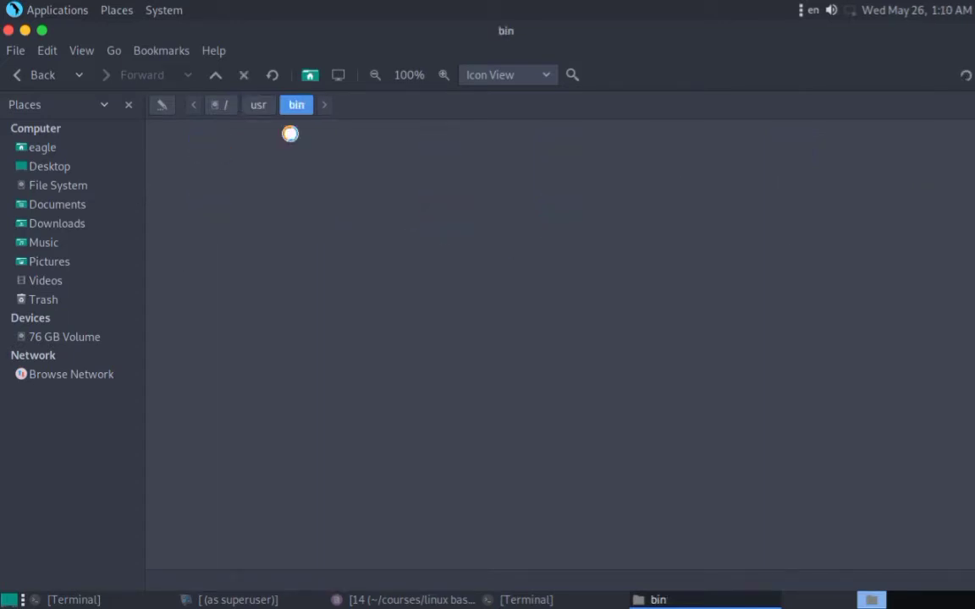
Go back to the file system root, open its bin folder for comparison, and return to the root
{"action": "left_click", "coordinate": [213, 106]}
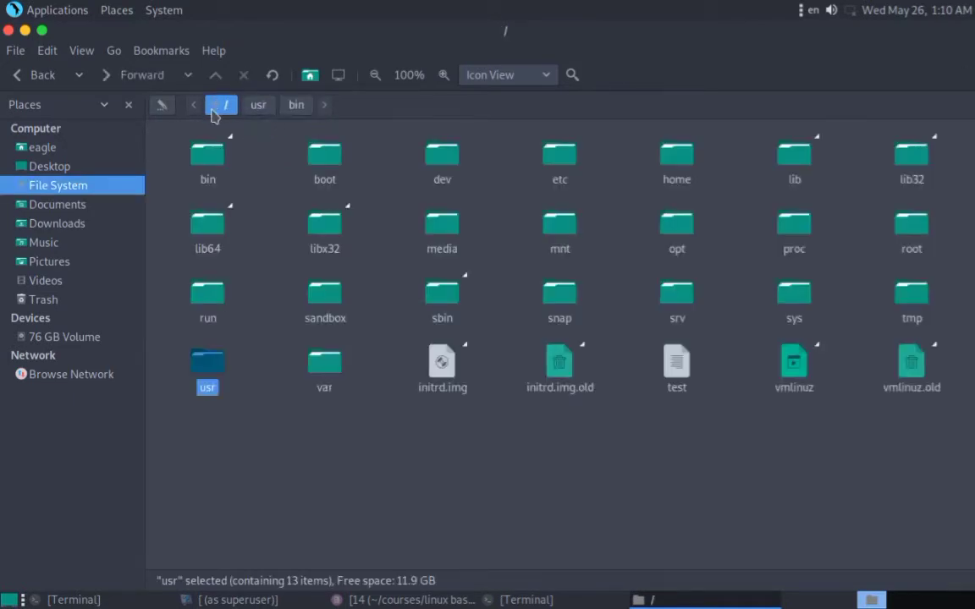
{"action": "double_click", "coordinate": [200, 153]}
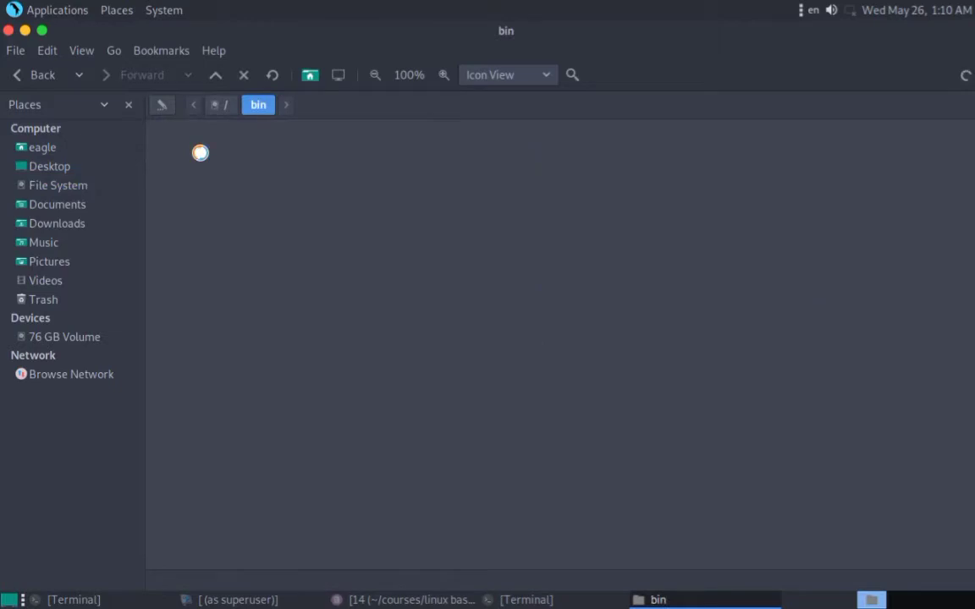
{"action": "left_click", "coordinate": [220, 105]}
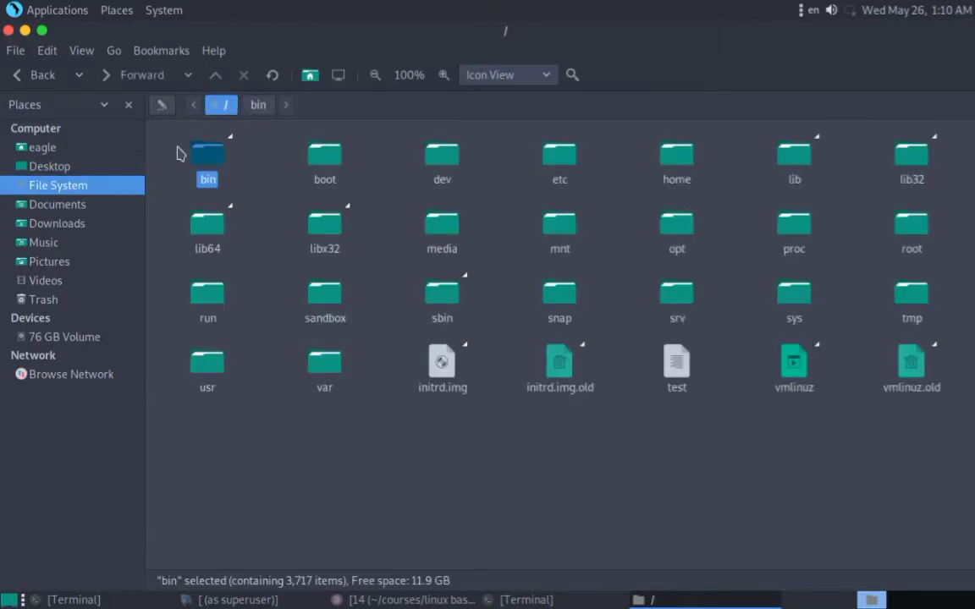
Open the usr folder once more, return to the file system root, and clear the selection
{"action": "left_click", "coordinate": [207, 391]}
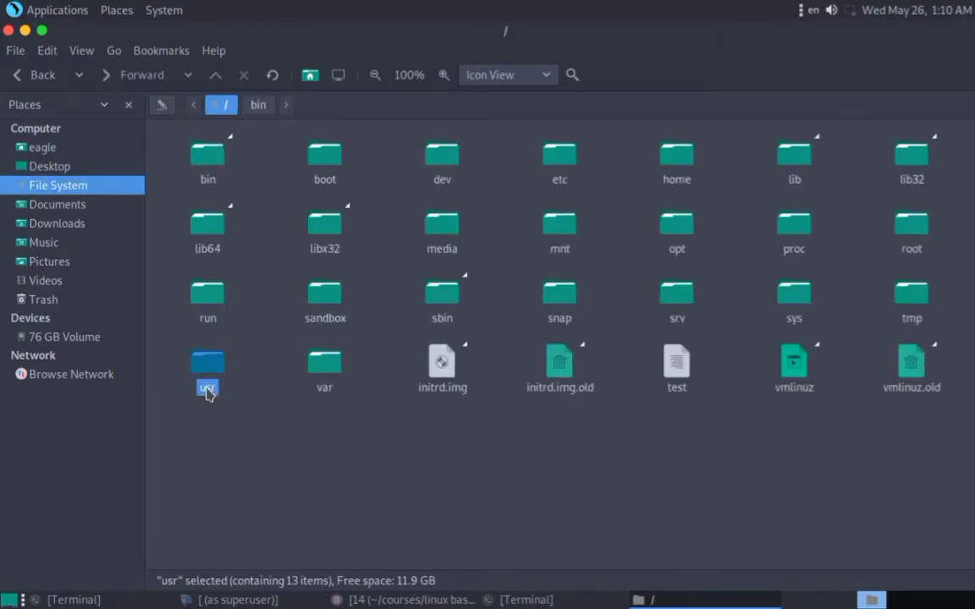
{"action": "double_click", "coordinate": [207, 389]}
{"action": "key", "text": "alt+Up"}
{"action": "left_click", "coordinate": [322, 382]}
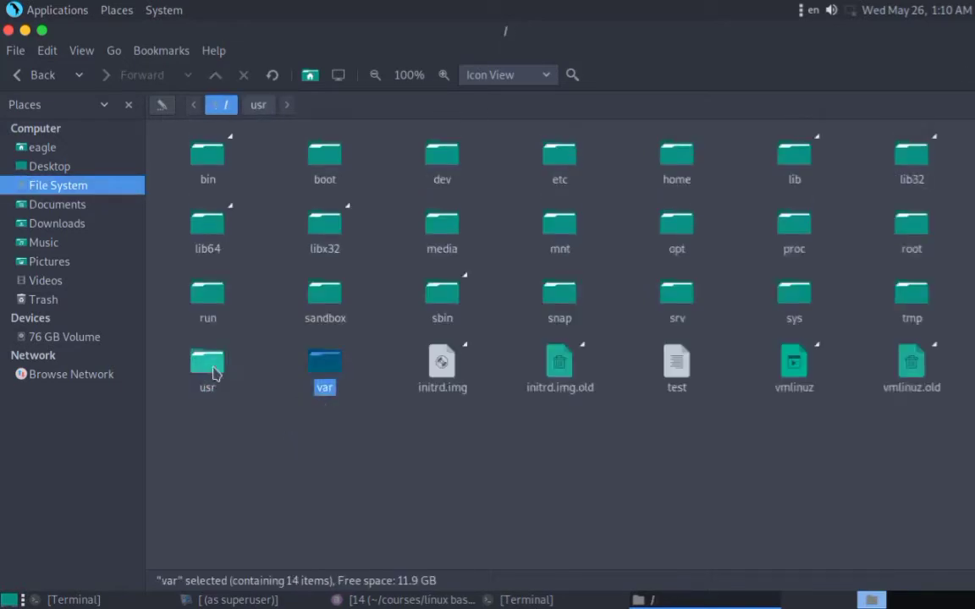
{"action": "left_click", "coordinate": [240, 440]}
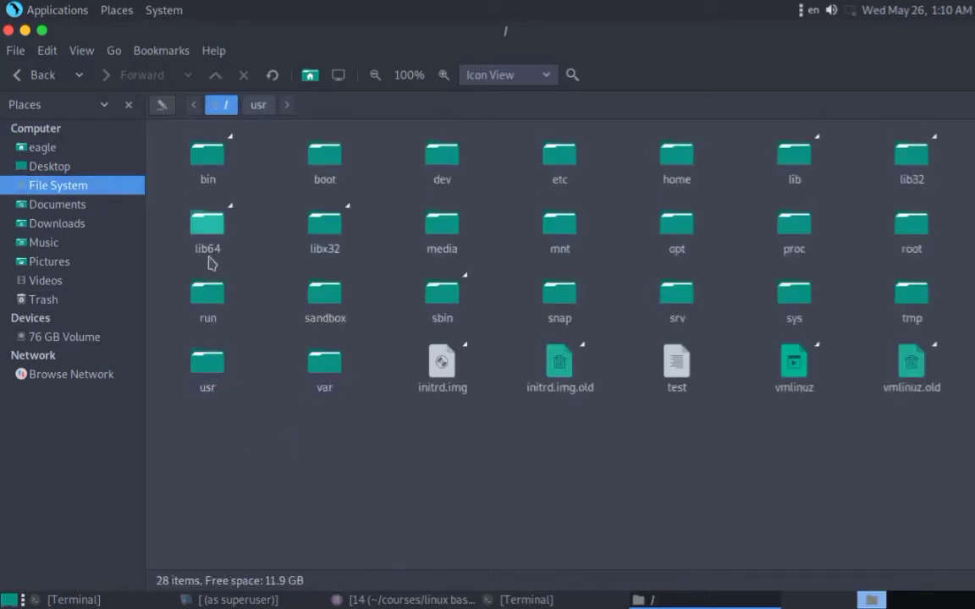
Point out the bin and sbin folders in the file system root and open bin
{"action": "left_click", "coordinate": [200, 169]}
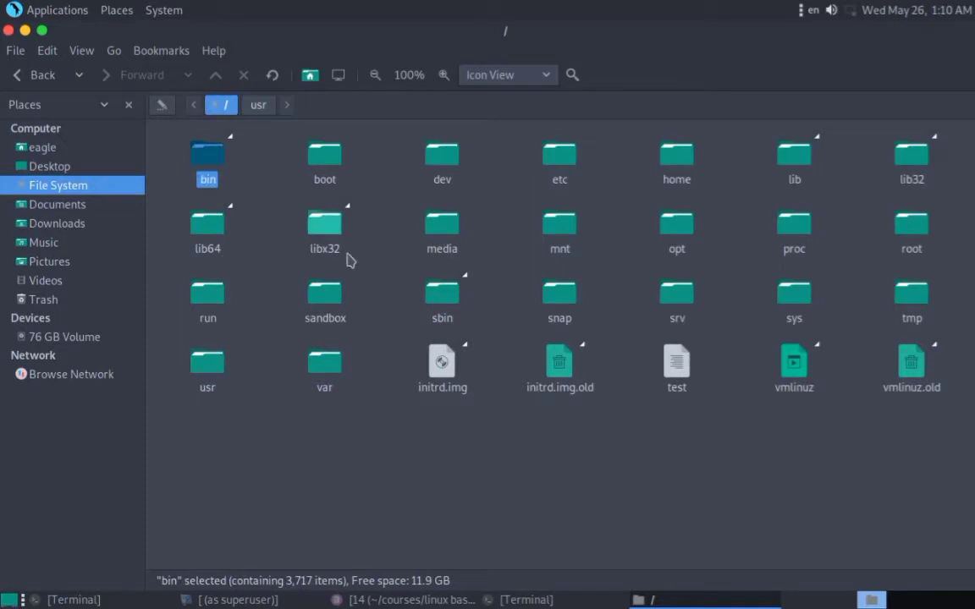
{"action": "left_click", "coordinate": [442, 287]}
{"action": "left_click", "coordinate": [405, 503]}
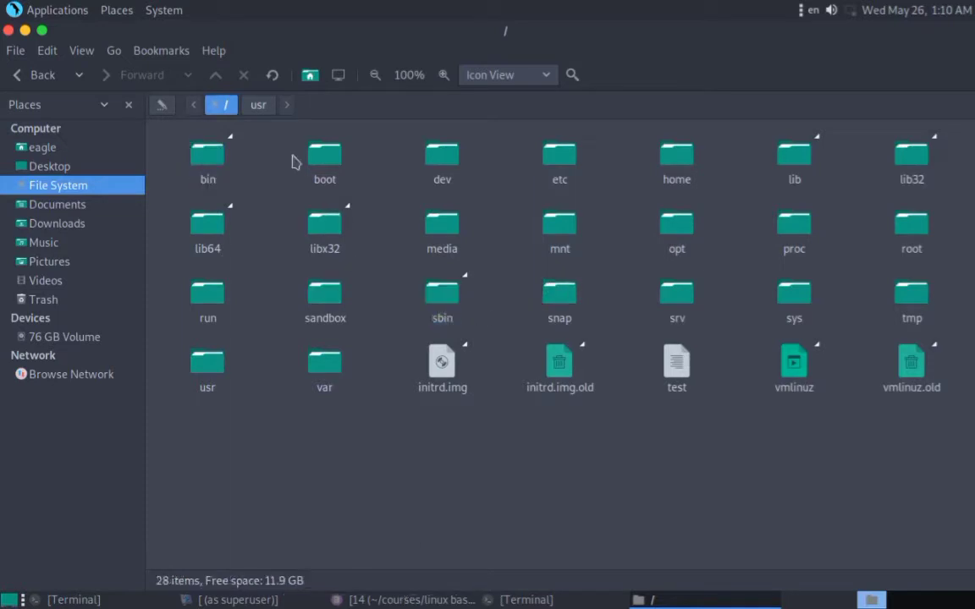
{"action": "left_click", "coordinate": [212, 166]}
{"action": "double_click", "coordinate": [212, 165]}
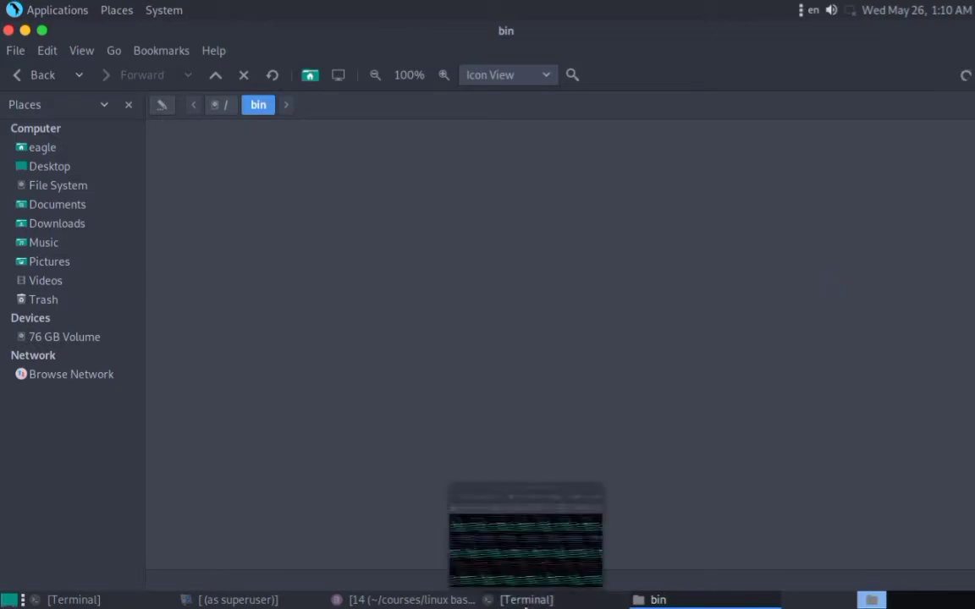
Switch to the terminal, run ls again in the root directory, and return to the bin folder window
{"action": "left_click", "coordinate": [525, 600]}
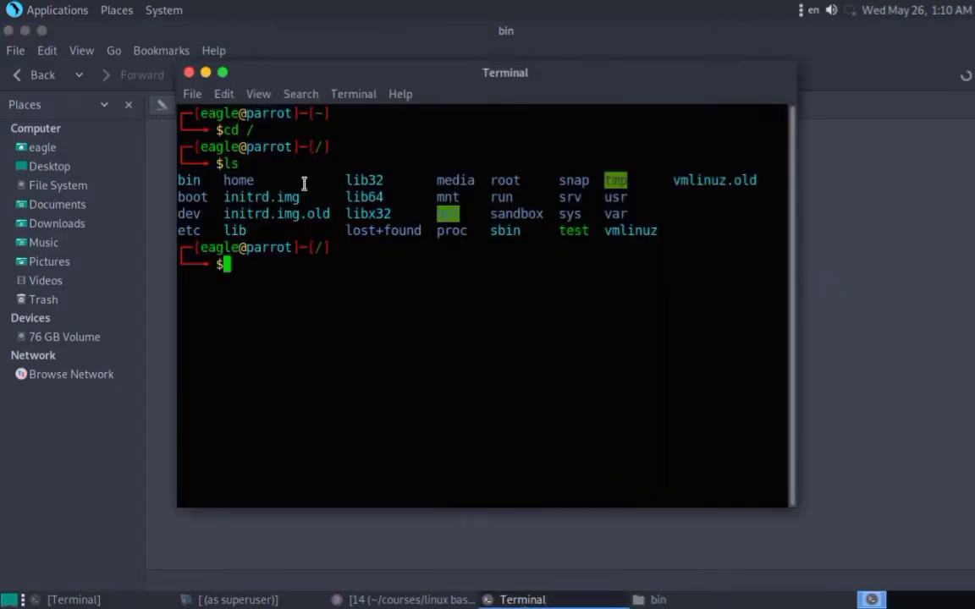
{"action": "double_click", "coordinate": [231, 163]}
{"action": "left_click", "coordinate": [381, 434]}
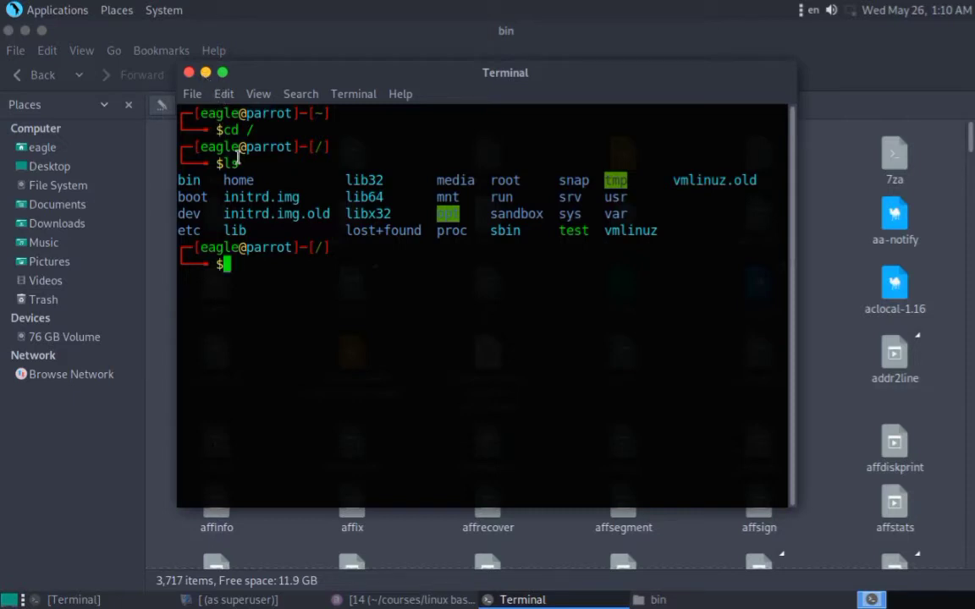
{"action": "type", "text": "ls"}
{"action": "key", "text": "Return"}
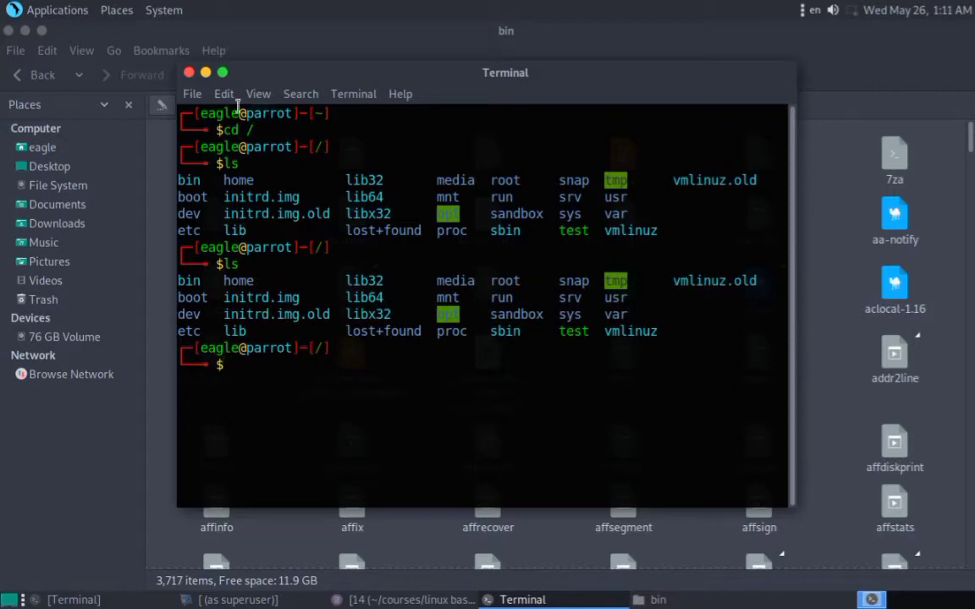
{"action": "left_click", "coordinate": [190, 73]}
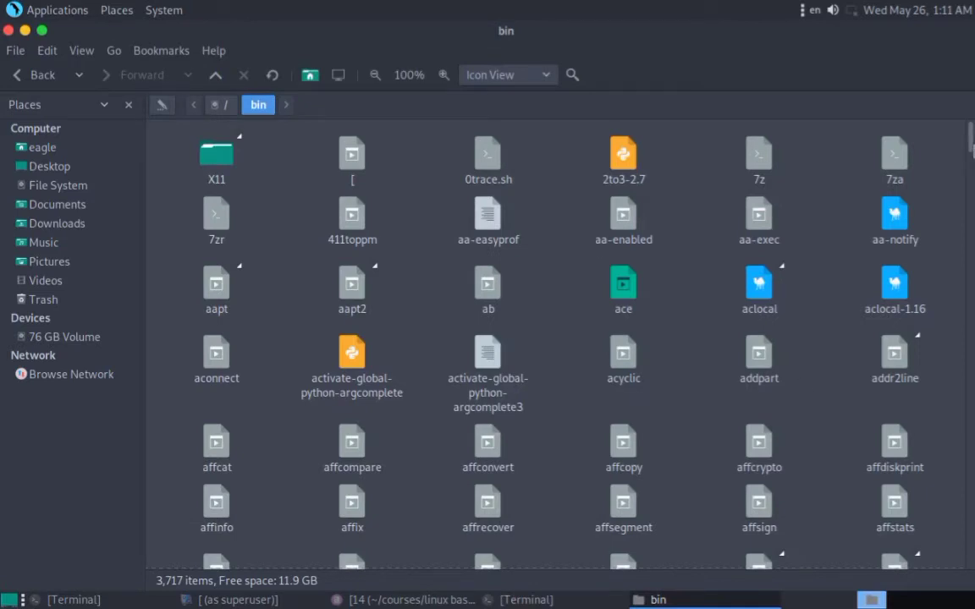
Browse the bin folder's files, switch to the terminal to highlight the latest ls command and its output, and return to bin
{"action": "scroll", "coordinate": [971, 146], "scroll_direction": "down", "scroll_amount": 10}
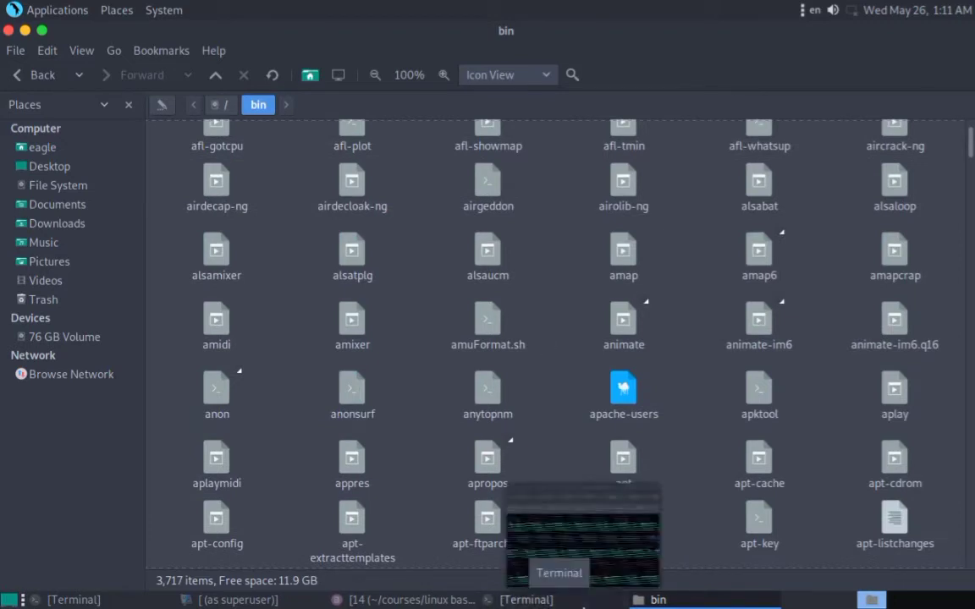
{"action": "left_click", "coordinate": [542, 600]}
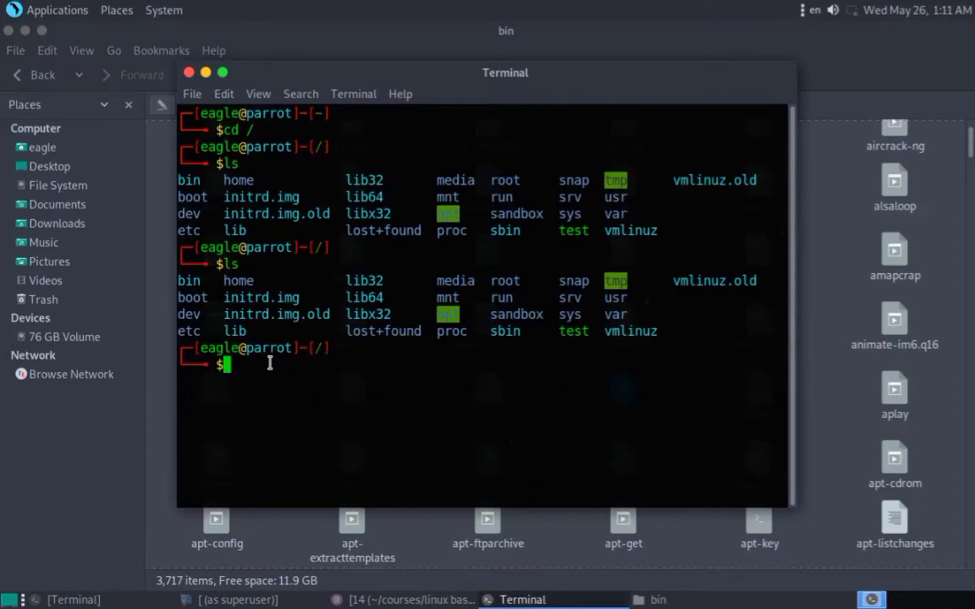
{"action": "left_click_drag", "start_coordinate": [180, 279], "coordinate": [465, 331]}
{"action": "double_click", "coordinate": [227, 263]}
{"action": "left_click", "coordinate": [205, 72]}
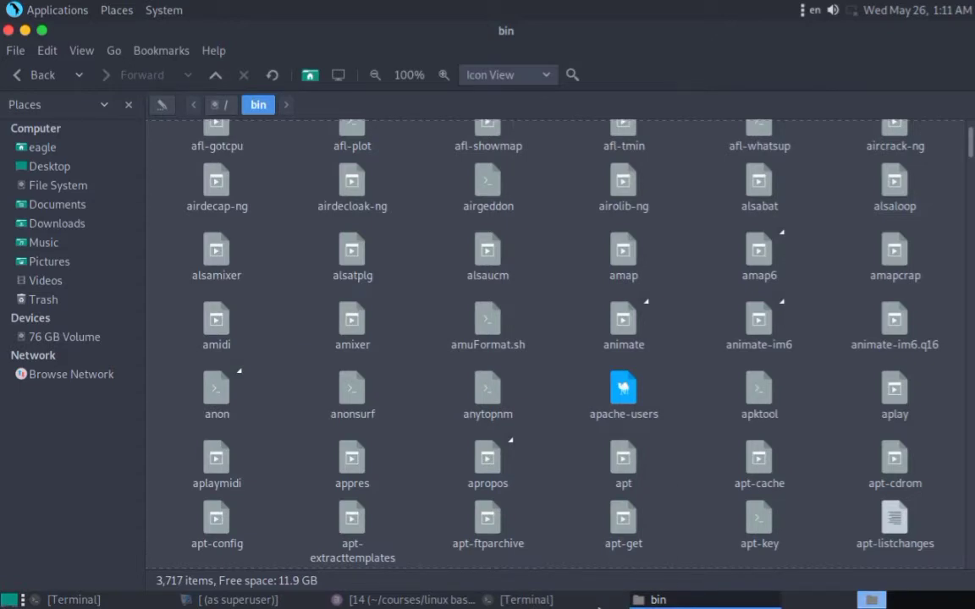
Switch to the terminal again, highlight the earlier cd / and ls commands, clear the highlight, and return to the bin folder
{"action": "scroll", "coordinate": [555, 339], "scroll_direction": "up", "scroll_amount": 5}
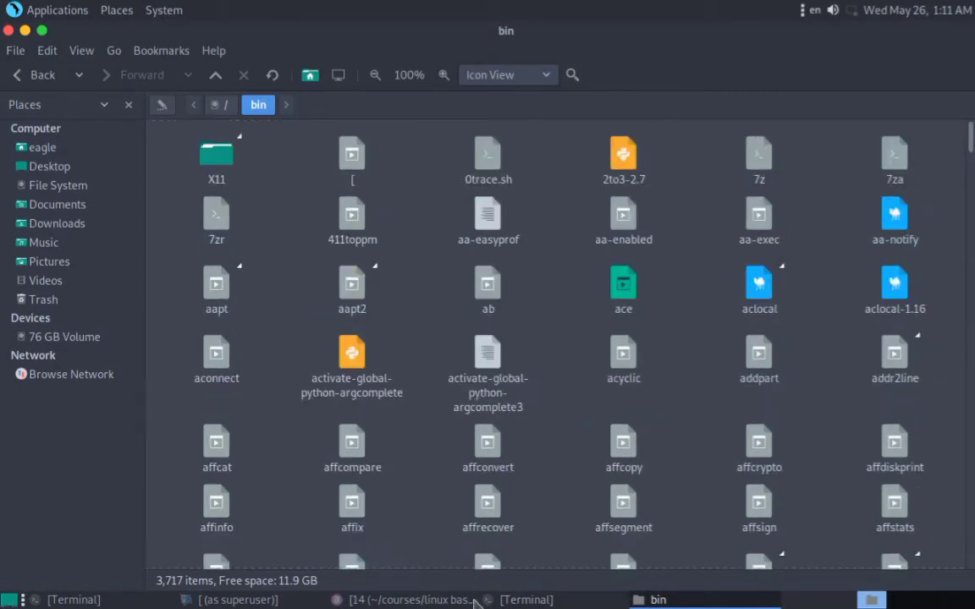
{"action": "left_click", "coordinate": [558, 601]}
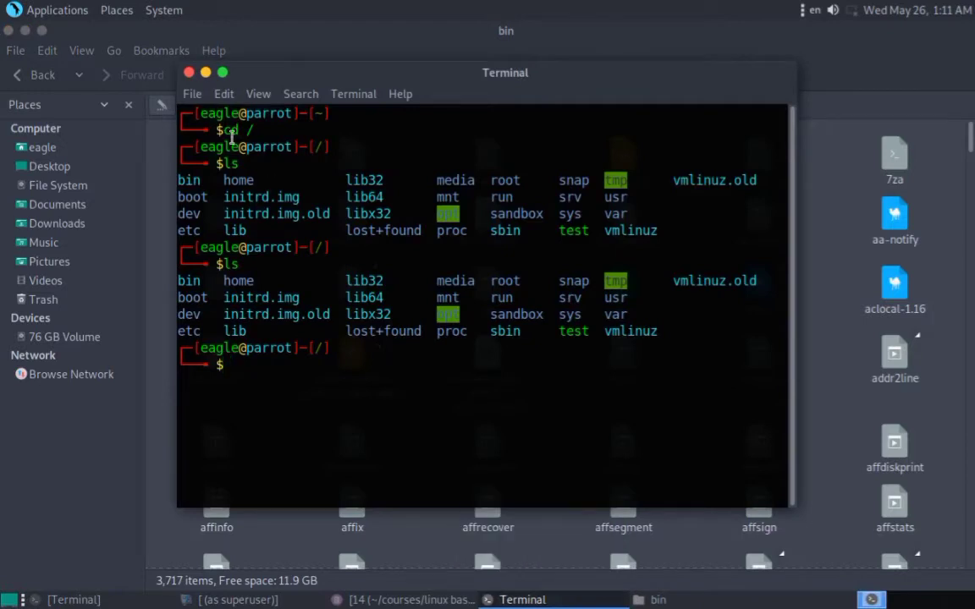
{"action": "left_click_drag", "start_coordinate": [203, 115], "coordinate": [330, 151]}
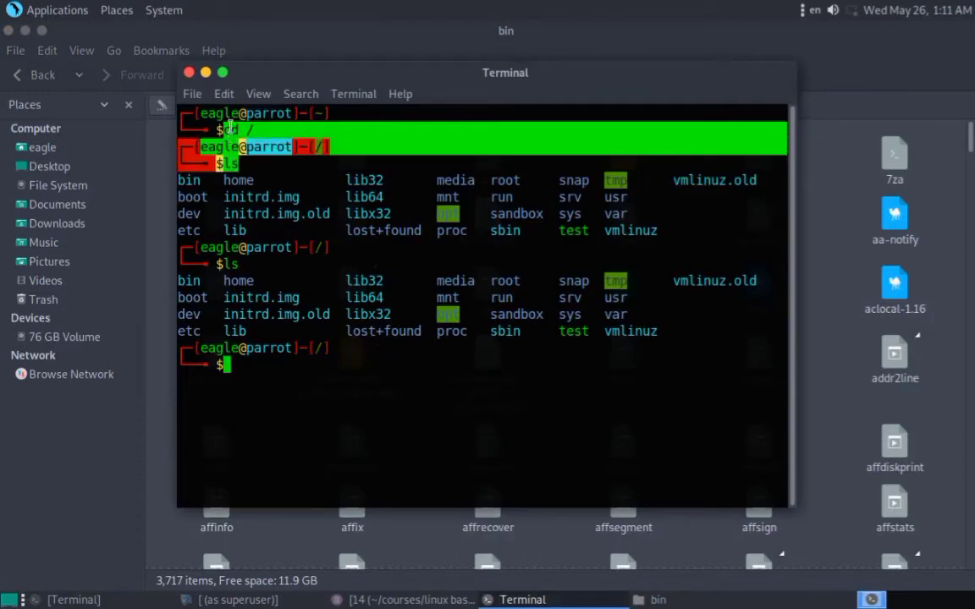
{"action": "double_click", "coordinate": [227, 130]}
{"action": "left_click", "coordinate": [303, 366]}
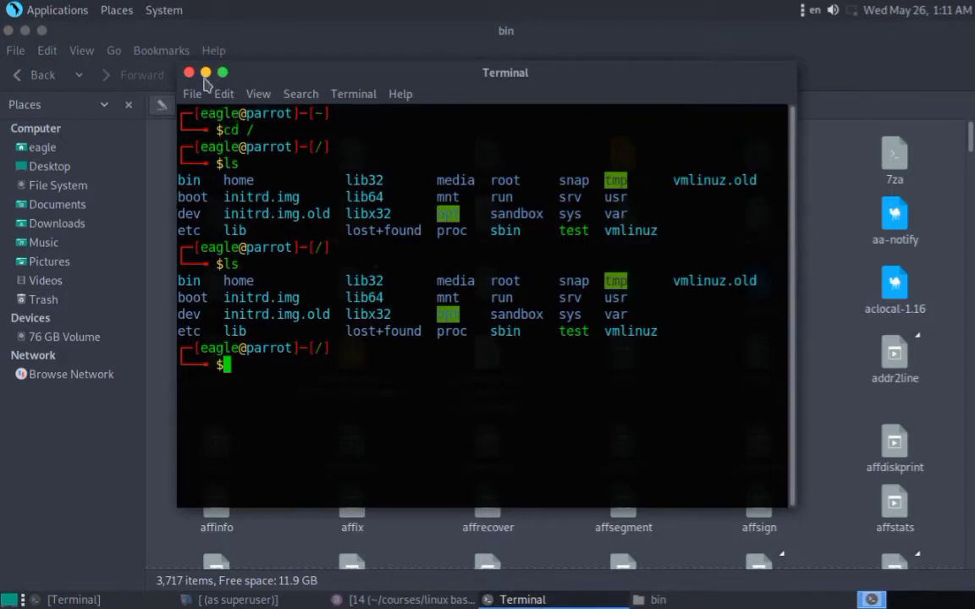
{"action": "left_click", "coordinate": [205, 73]}
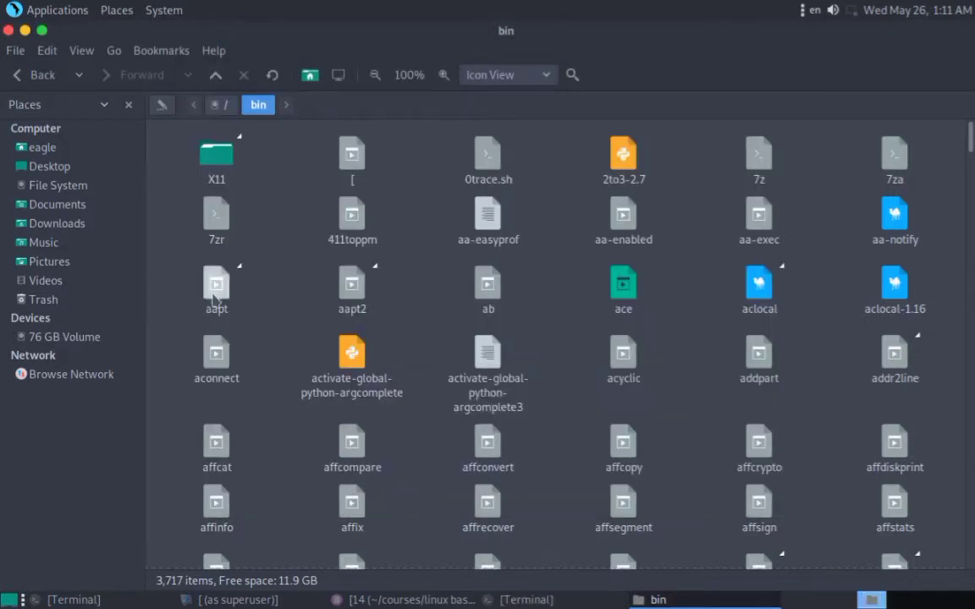
Search the bin folder for "ls", select the ls file, and briefly compare it with the ls commands in the terminal
{"action": "key", "text": "ctrl+f"}
{"action": "type", "text": "l"}
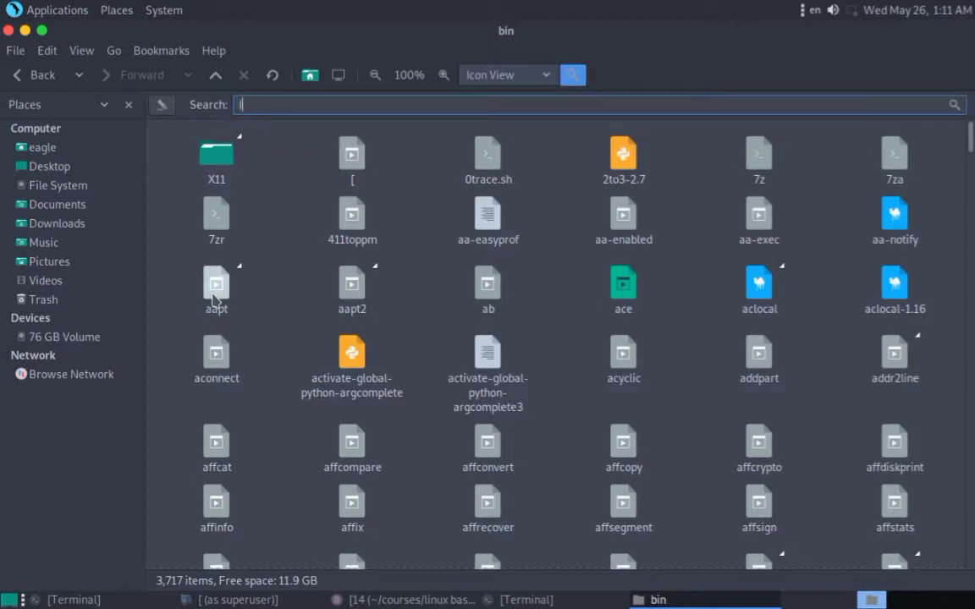
{"action": "type", "text": "s"}
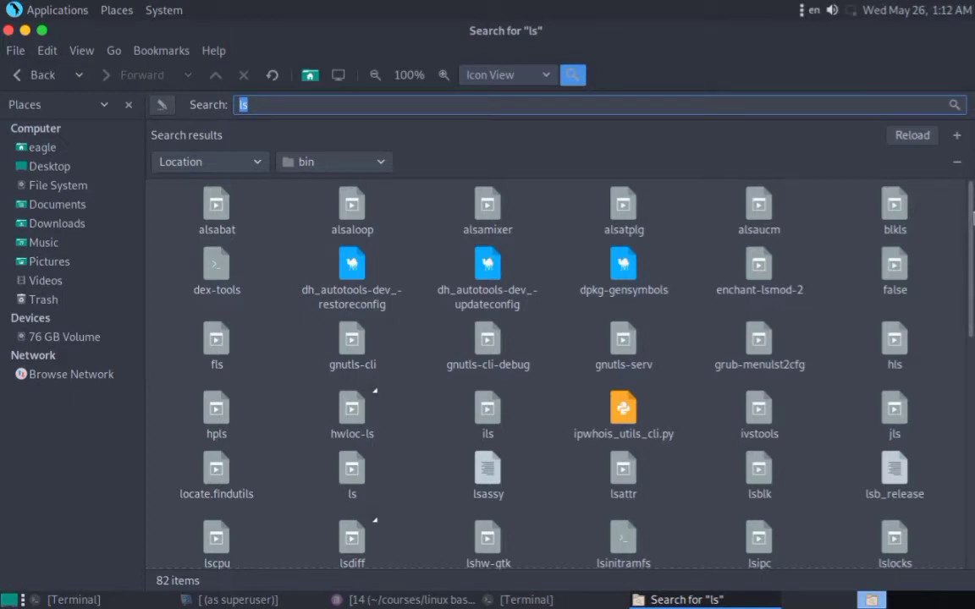
{"action": "scroll", "coordinate": [425, 419], "scroll_direction": "down", "scroll_amount": 1}
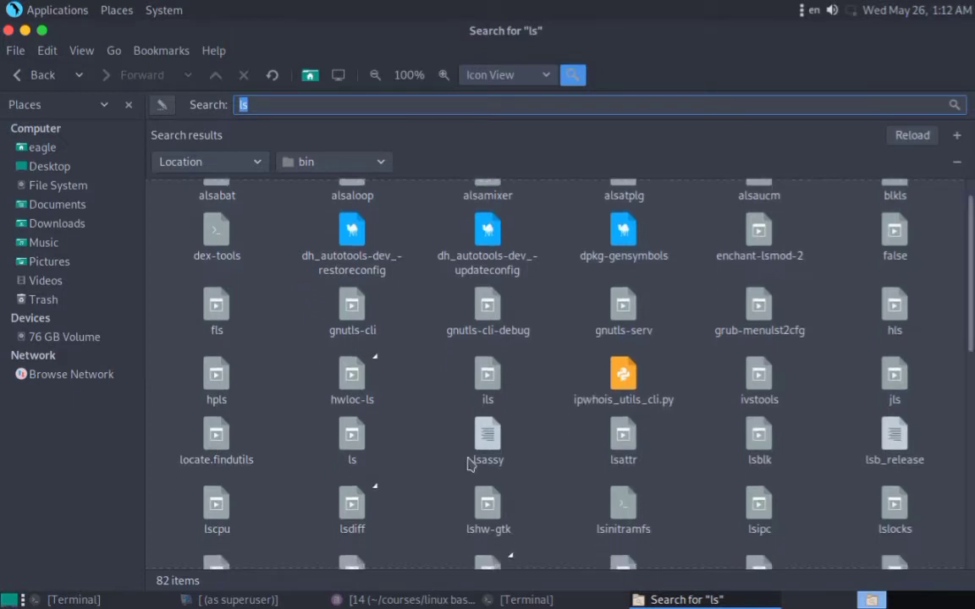
{"action": "left_click", "coordinate": [353, 445]}
{"action": "scroll", "coordinate": [354, 451], "scroll_direction": "down", "scroll_amount": 3}
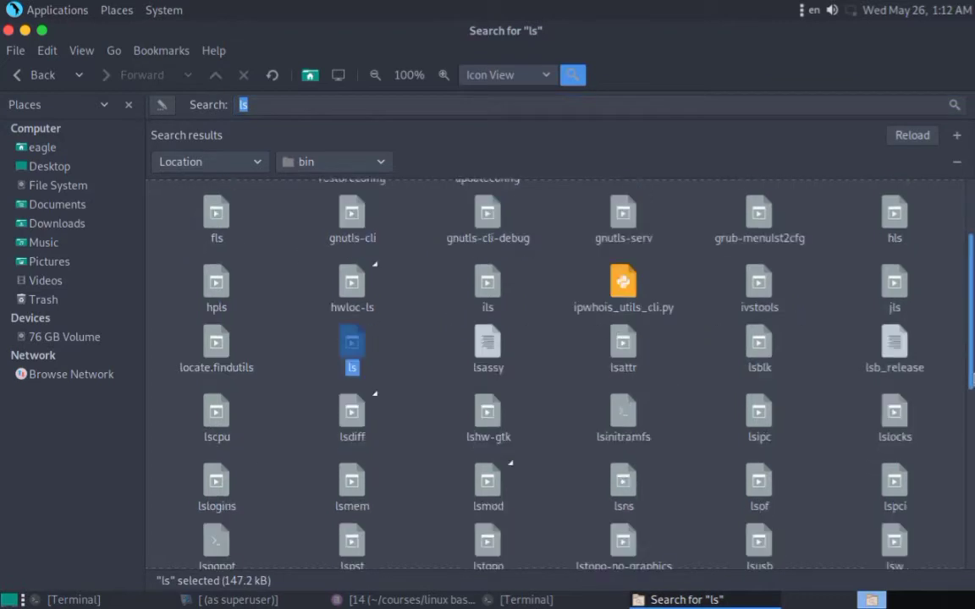
{"action": "scroll", "coordinate": [347, 338], "scroll_direction": "down", "scroll_amount": 2}
{"action": "left_click_drag", "start_coordinate": [311, 298], "coordinate": [383, 337]}
{"action": "left_click", "coordinate": [576, 606]}
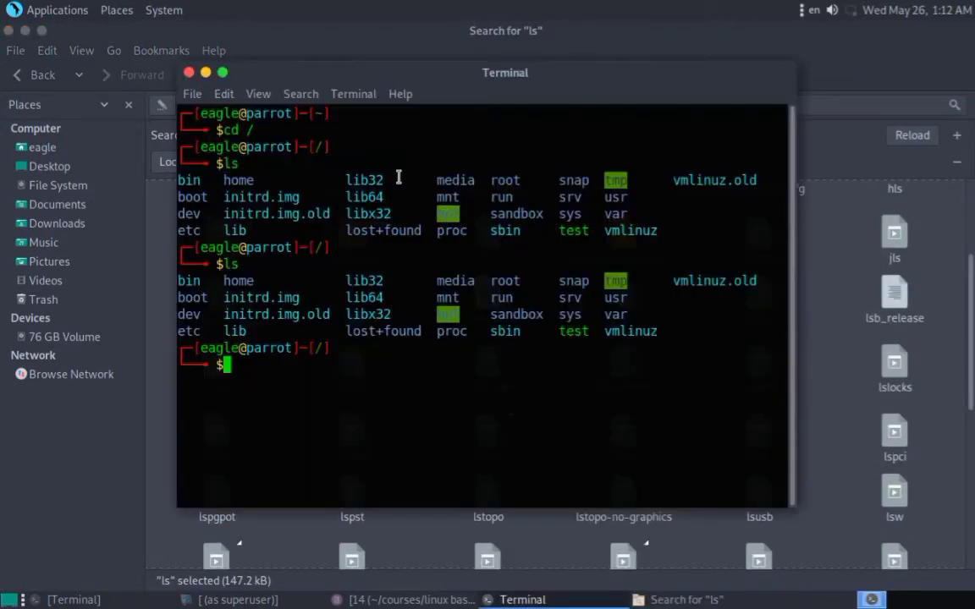
{"action": "left_click", "coordinate": [205, 73]}
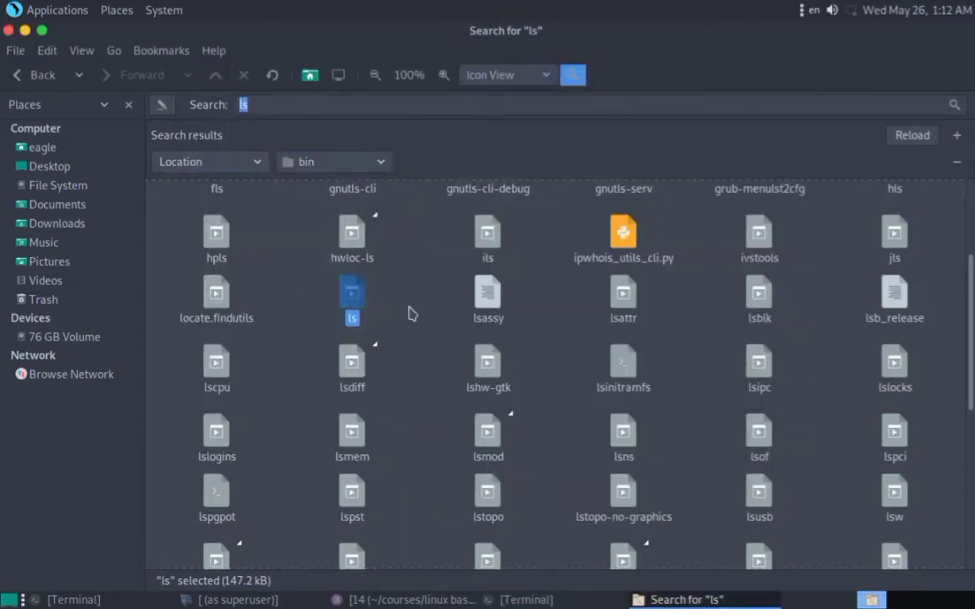
Search the bin folder for "pwd" and select the pwd file in the results
{"action": "left_click", "coordinate": [373, 100]}
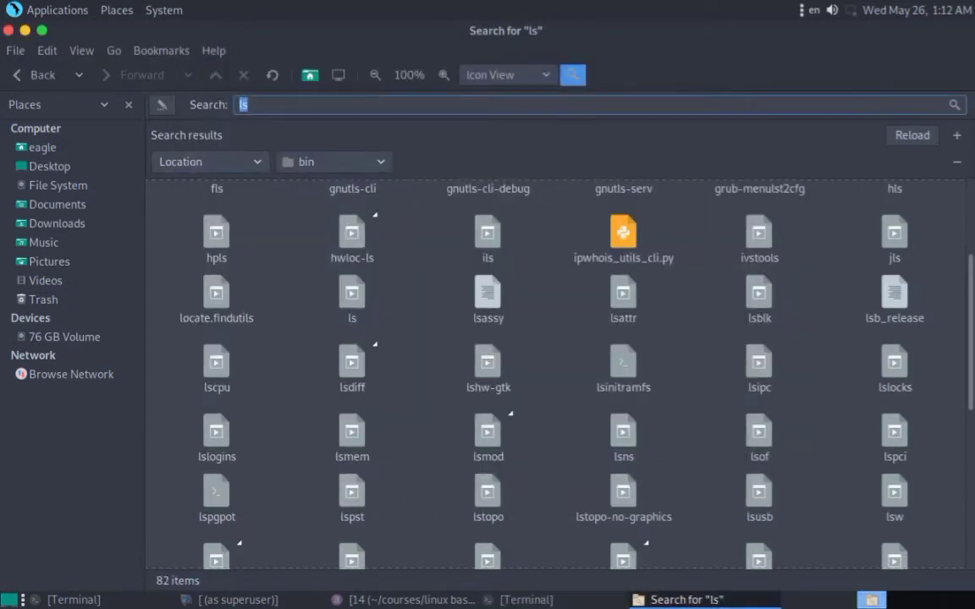
{"action": "type", "text": "pwd"}
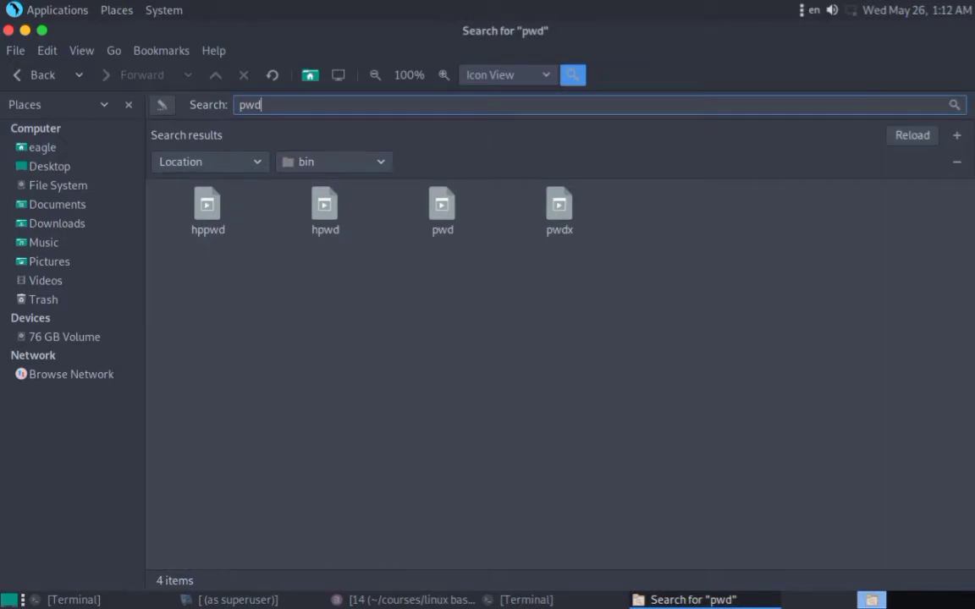
{"action": "left_click_drag", "start_coordinate": [429, 279], "coordinate": [471, 220]}
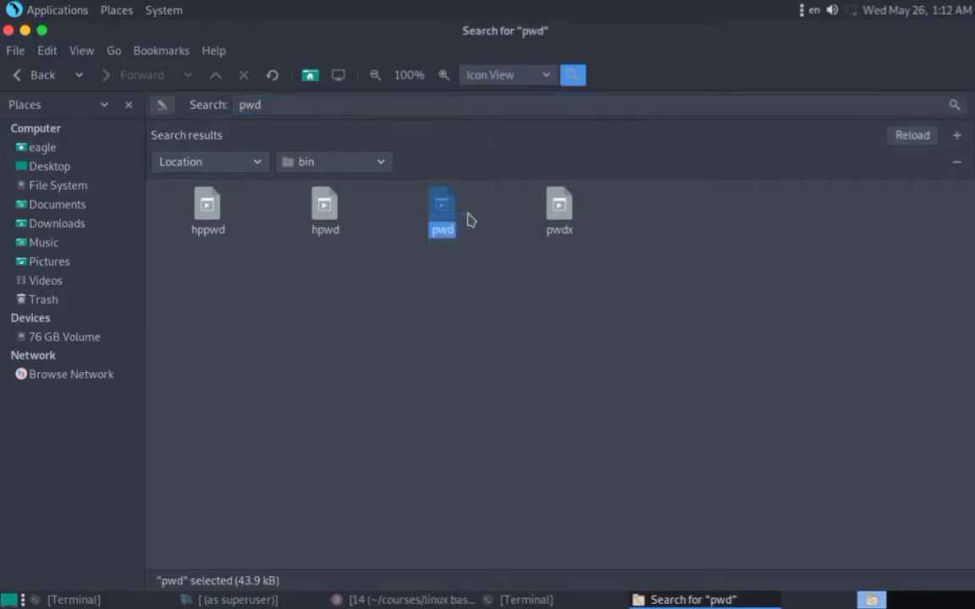
Search the bin folder for "cd" and inspect the matches, including cd-create-profile, cd-iccdump, cd-fix-profile and cdpsnarf
{"action": "triple_click", "coordinate": [403, 109]}
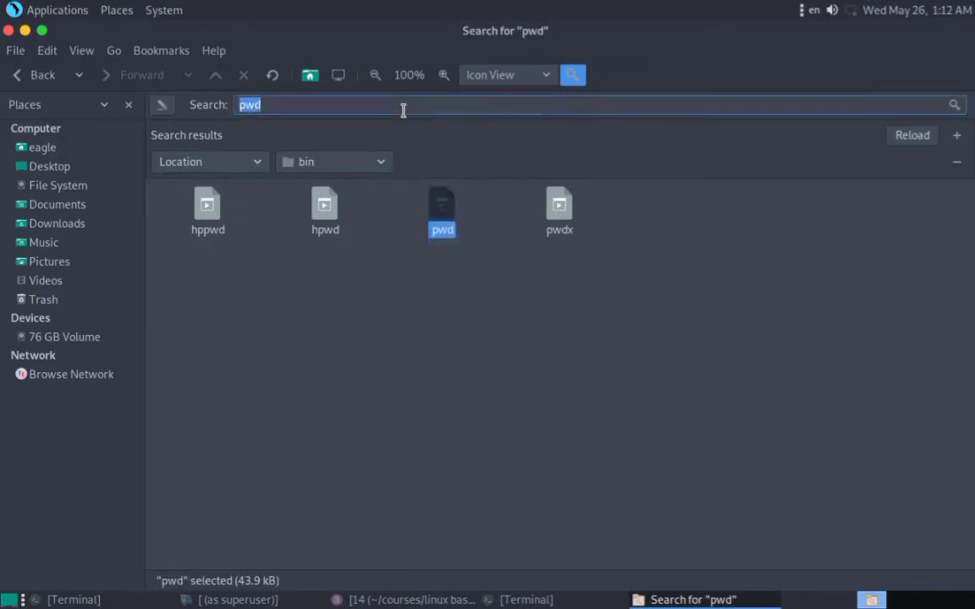
{"action": "key", "text": "BackSpace"}
{"action": "type", "text": "cd"}
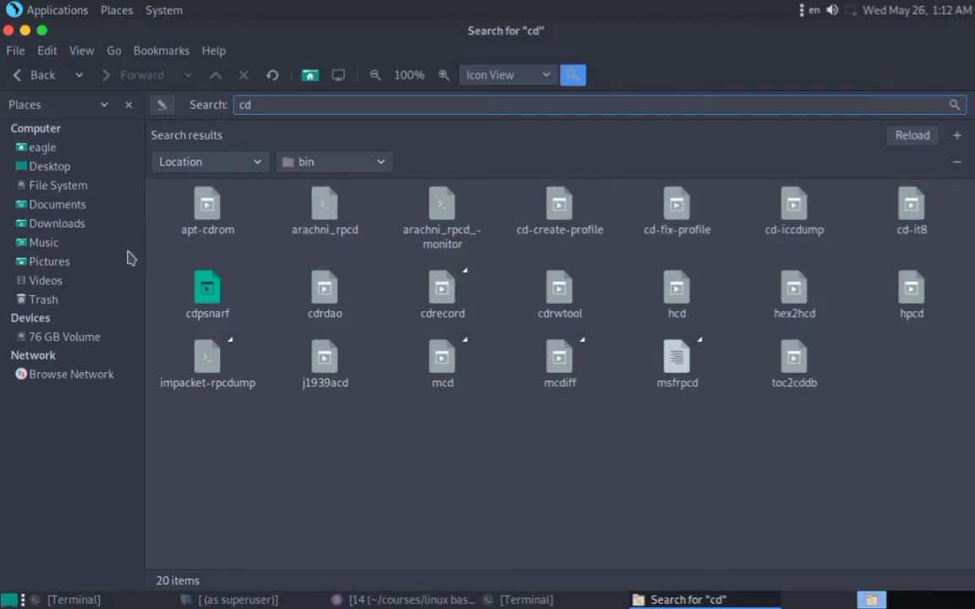
{"action": "left_click_drag", "start_coordinate": [186, 248], "coordinate": [592, 261]}
{"action": "left_click", "coordinate": [592, 261]}
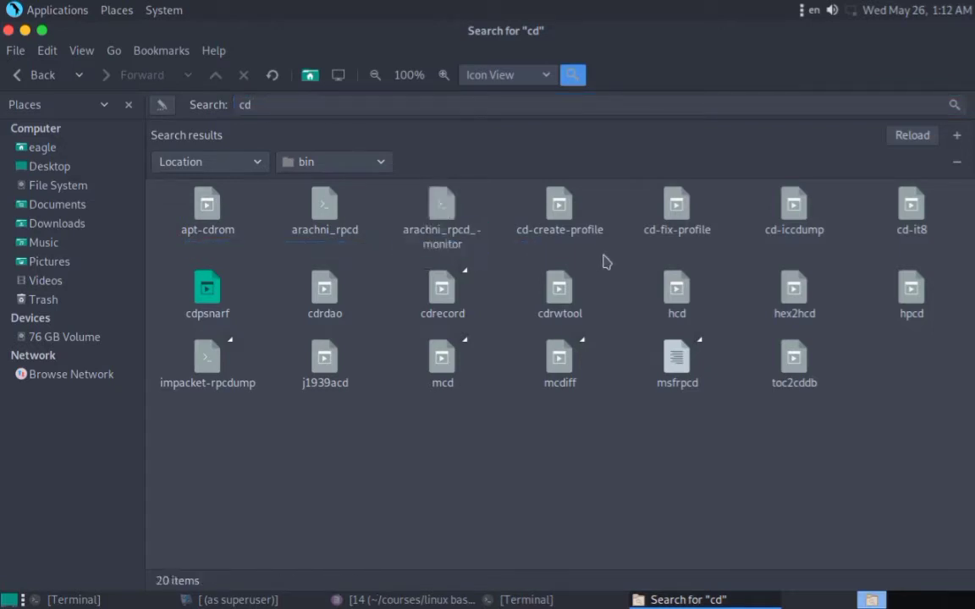
{"action": "left_click", "coordinate": [559, 218]}
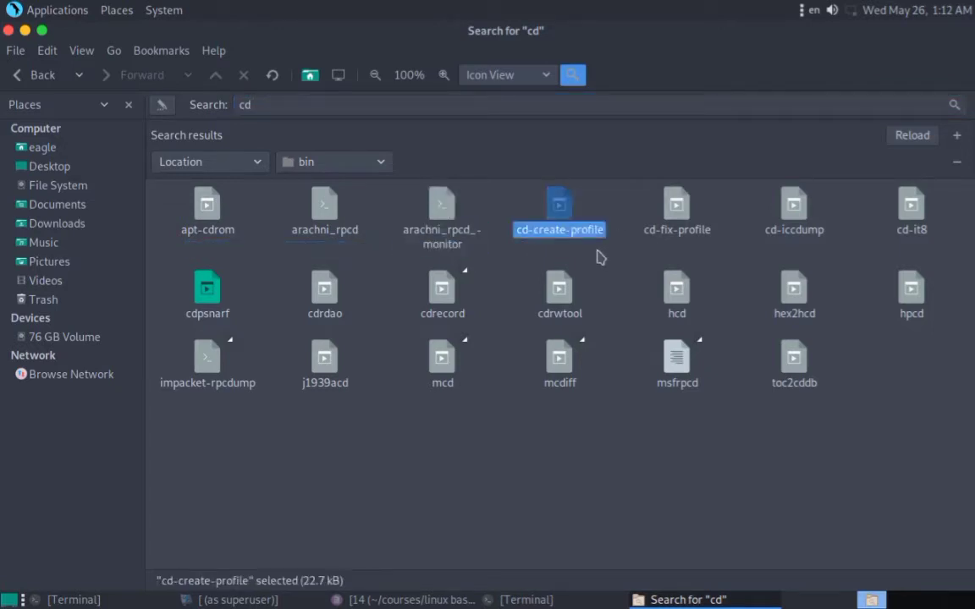
{"action": "left_click", "coordinate": [806, 230]}
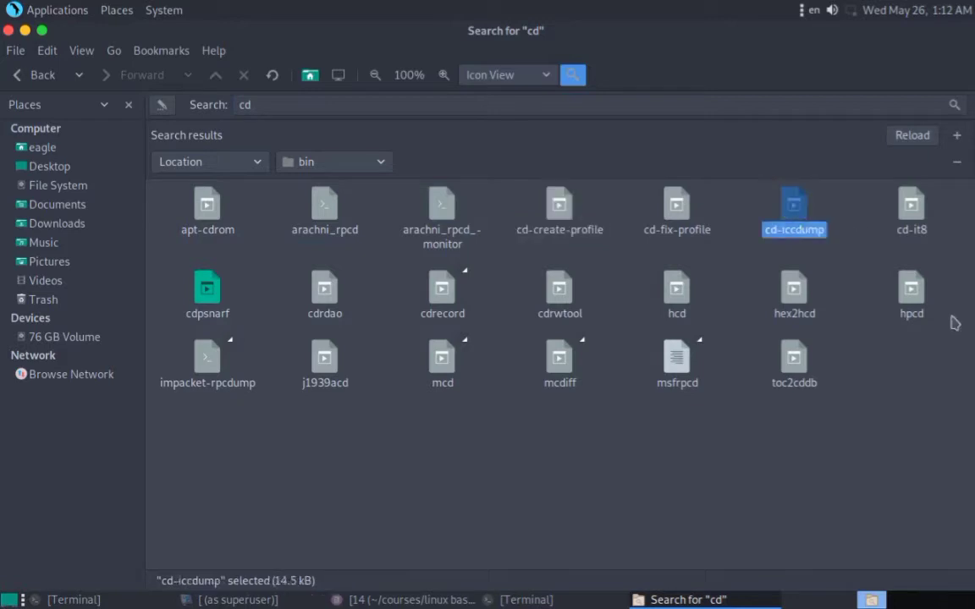
{"action": "left_click", "coordinate": [677, 223]}
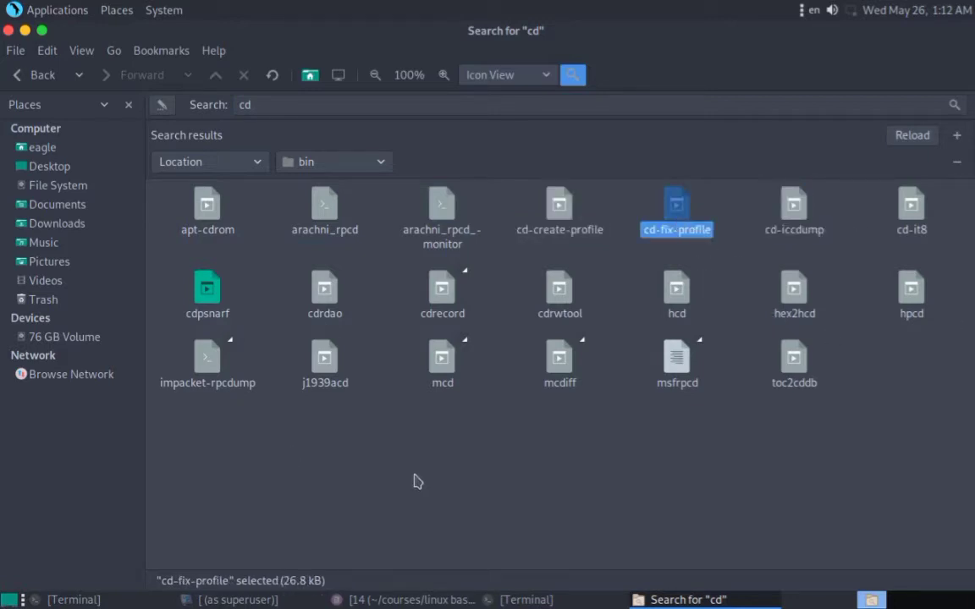
{"action": "left_click", "coordinate": [415, 477]}
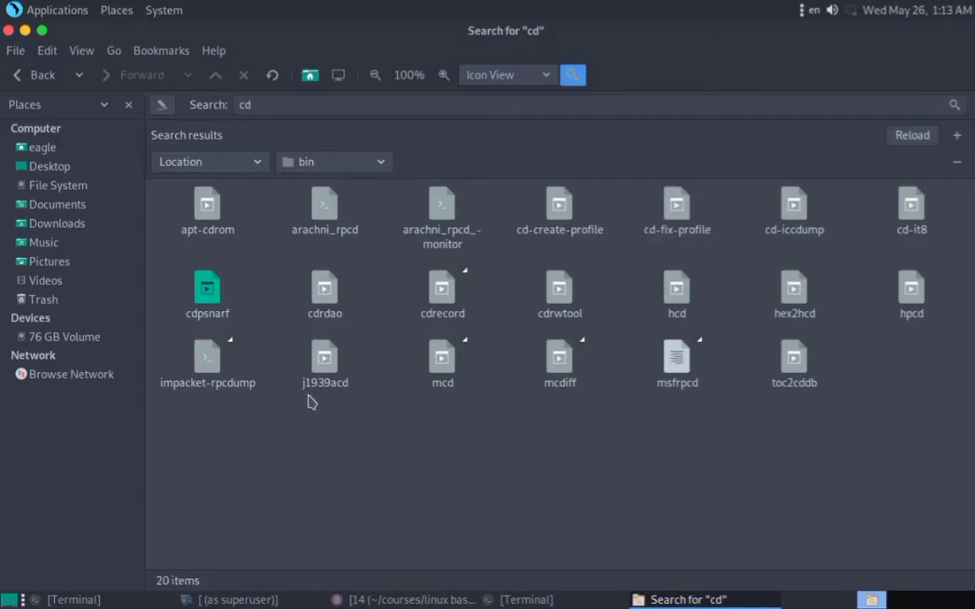
{"action": "left_click", "coordinate": [204, 310]}
{"action": "left_click", "coordinate": [304, 489]}
Search the bin folder for "ifconfig" and empty the search term
{"action": "left_click", "coordinate": [394, 105]}
{"action": "key", "text": "ctrl+a"}
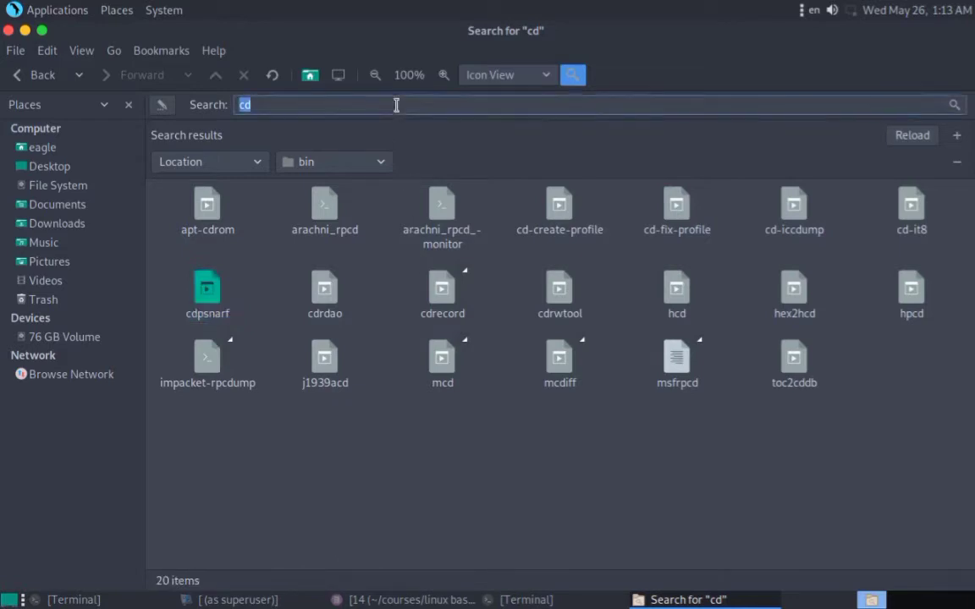
{"action": "key", "text": "BackSpace"}
{"action": "type", "text": "ifconfig"}
{"action": "key", "text": "Return"}
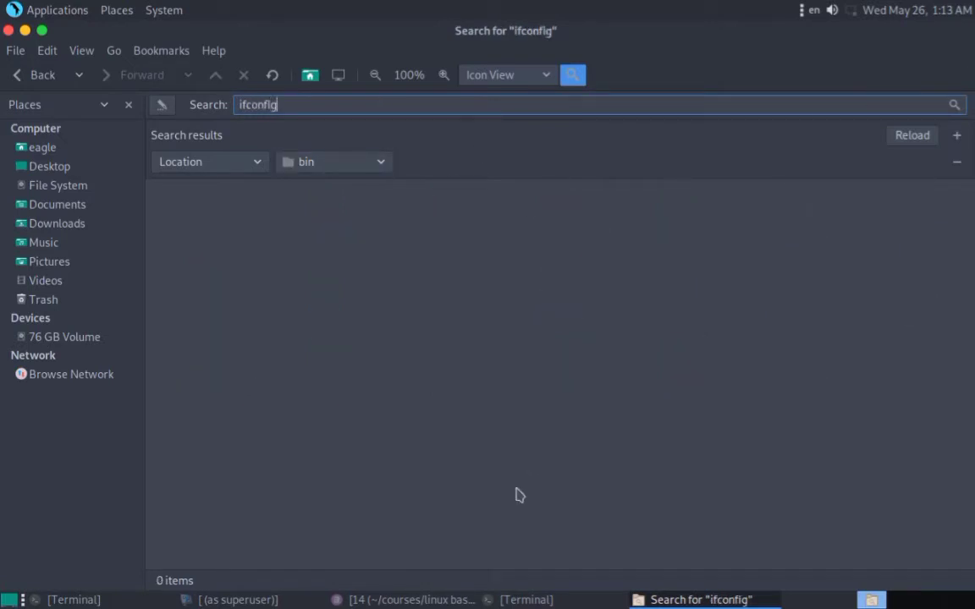
{"action": "key", "text": "BackSpace"}
{"action": "key", "text": "BackSpace"}
{"action": "key", "text": "BackSpace"}
{"action": "key", "text": "BackSpace"}
{"action": "key", "text": "BackSpace"}
{"action": "key", "text": "BackSpace"}
{"action": "key", "text": "BackSpace"}
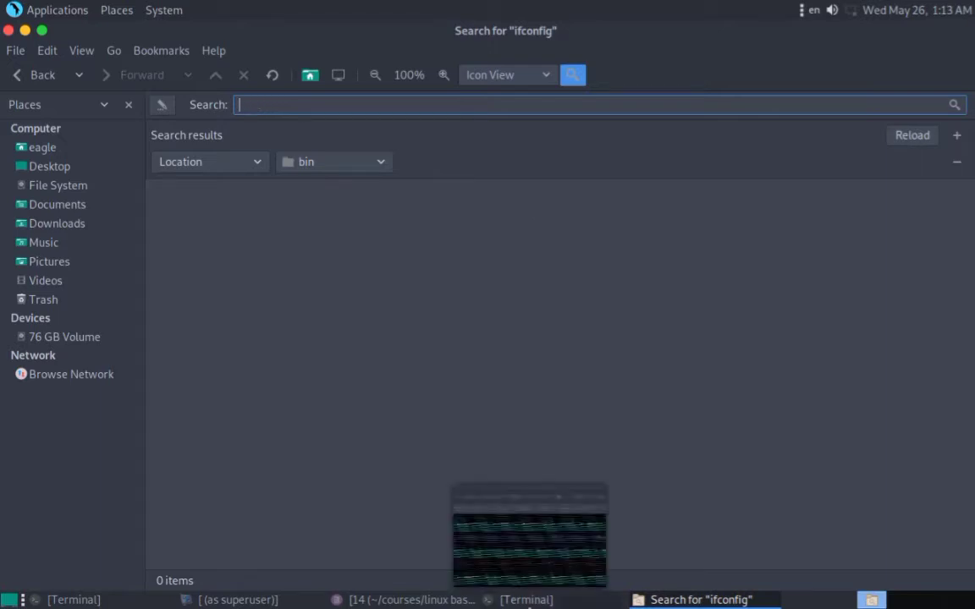
Switch to the terminal to look back through the recent commands, and return to the file manager search
{"action": "left_click", "coordinate": [526, 600]}
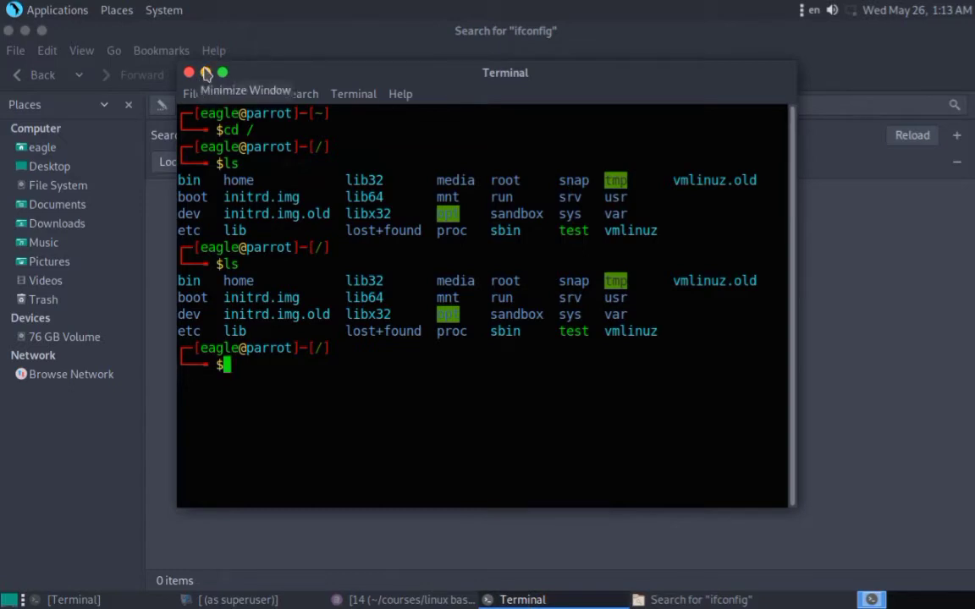
{"action": "key", "text": "Up"}
{"action": "key", "text": "Up"}
{"action": "key", "text": "Up"}
{"action": "left_click", "coordinate": [206, 74]}
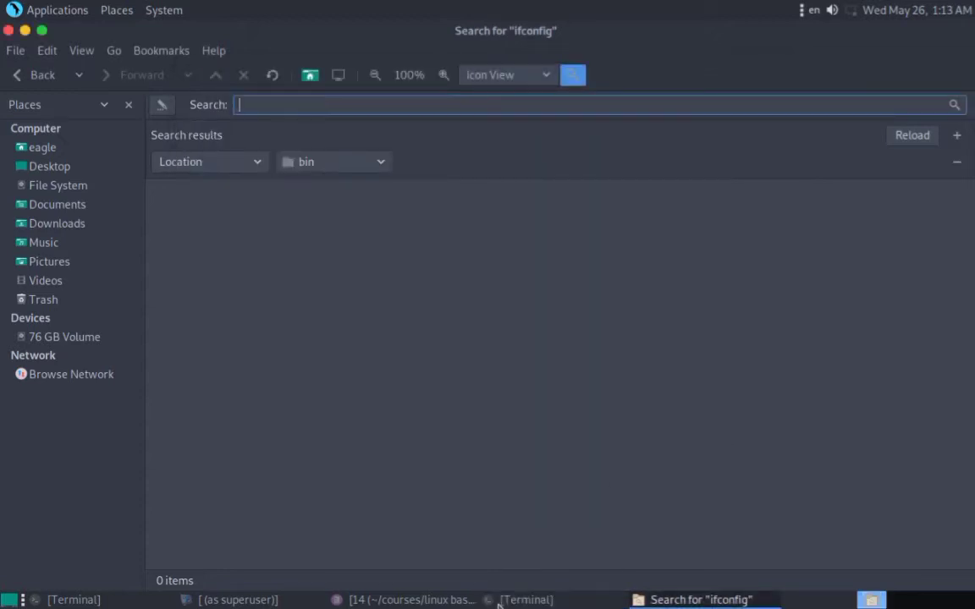
Search the bin folder for "clear", select the clear file to point it out, and deselect it
{"action": "mouse_move", "coordinate": [546, 603]}
{"action": "type", "text": "clear"}
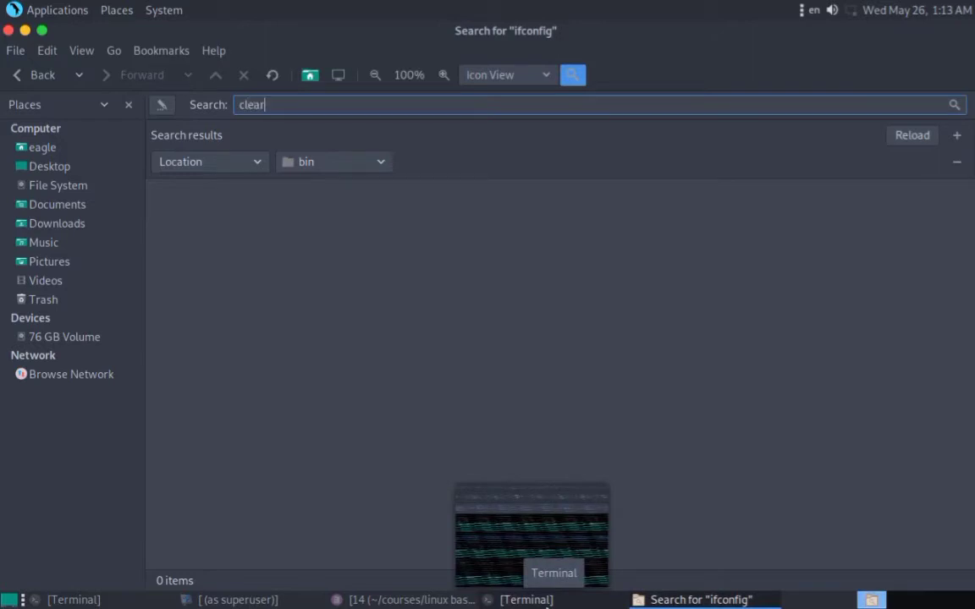
{"action": "key", "text": "Return"}
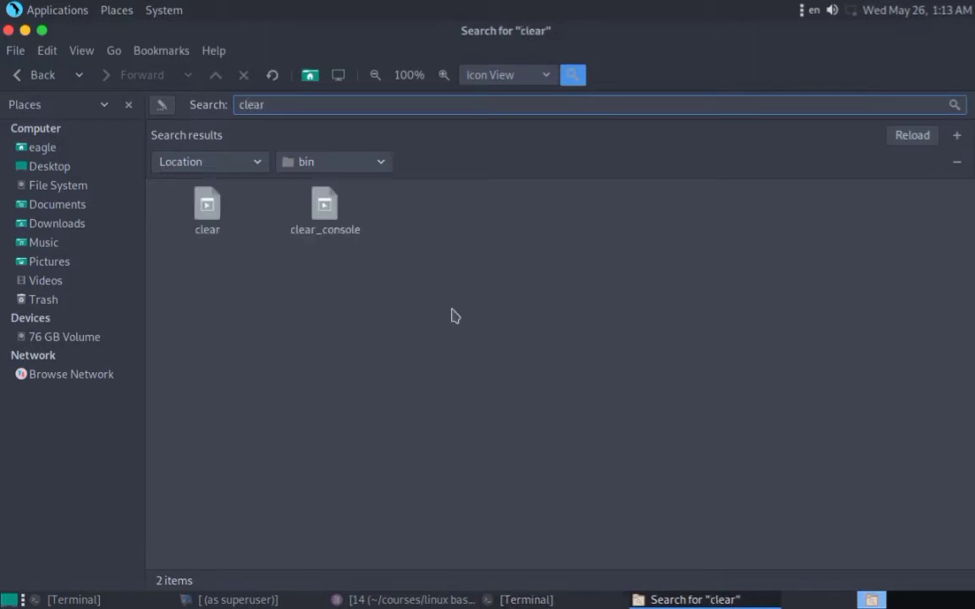
{"action": "left_click_drag", "start_coordinate": [209, 288], "coordinate": [222, 193]}
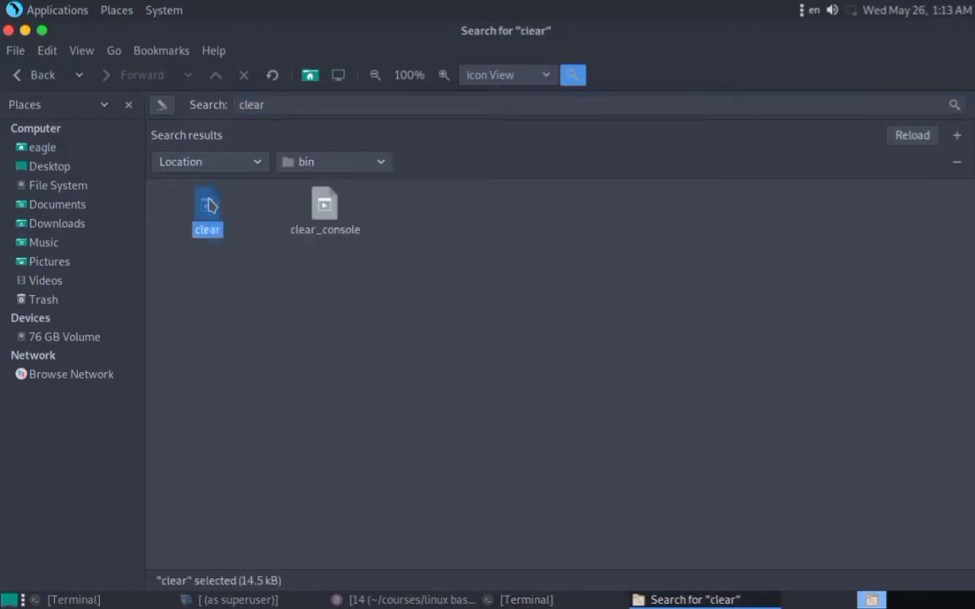
{"action": "left_click", "coordinate": [254, 373]}
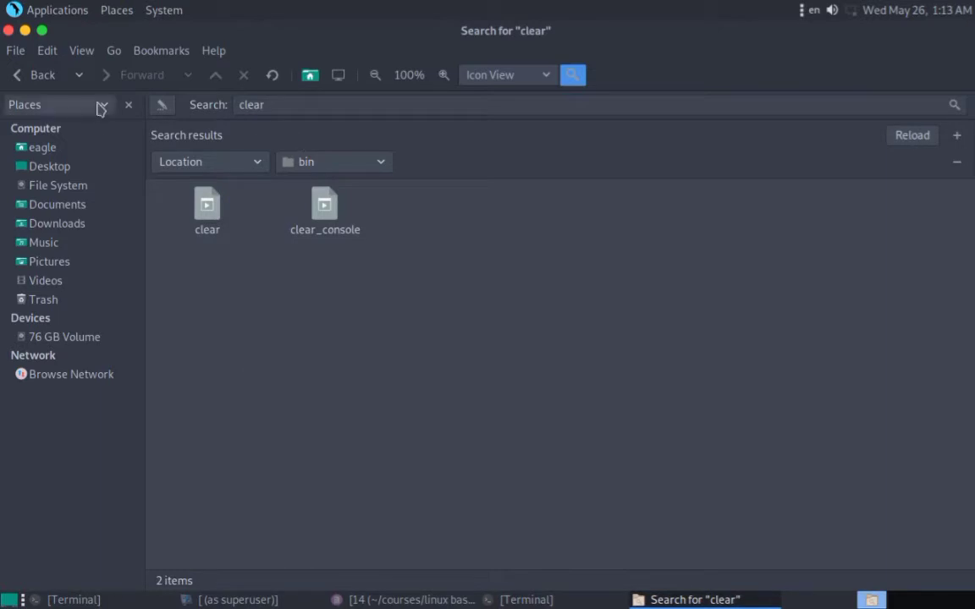
Leave the search results for the file system root and clear the selection of the bin folder
{"action": "left_click", "coordinate": [16, 75]}
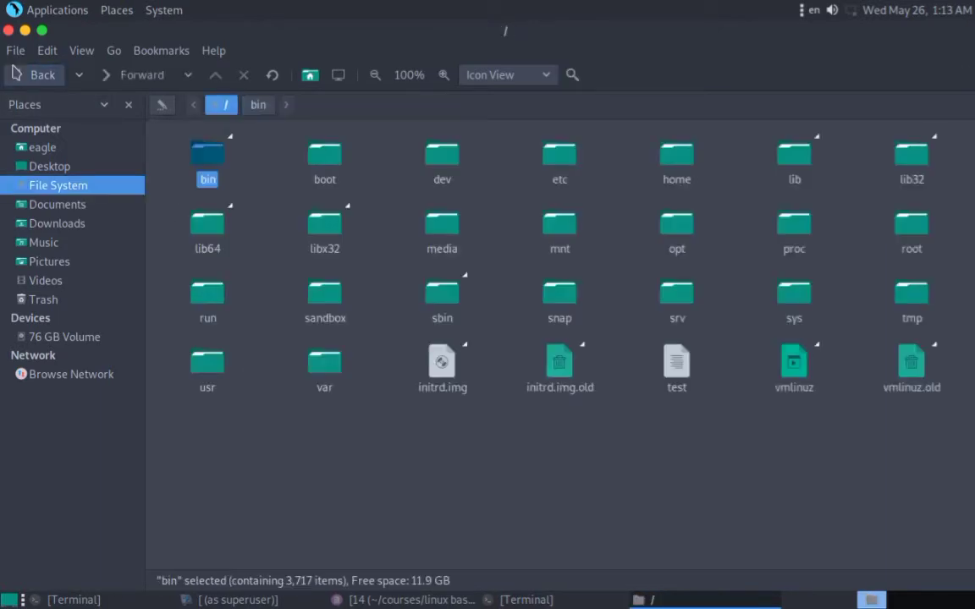
{"action": "left_click", "coordinate": [272, 183]}
{"action": "mouse_move", "coordinate": [557, 604]}
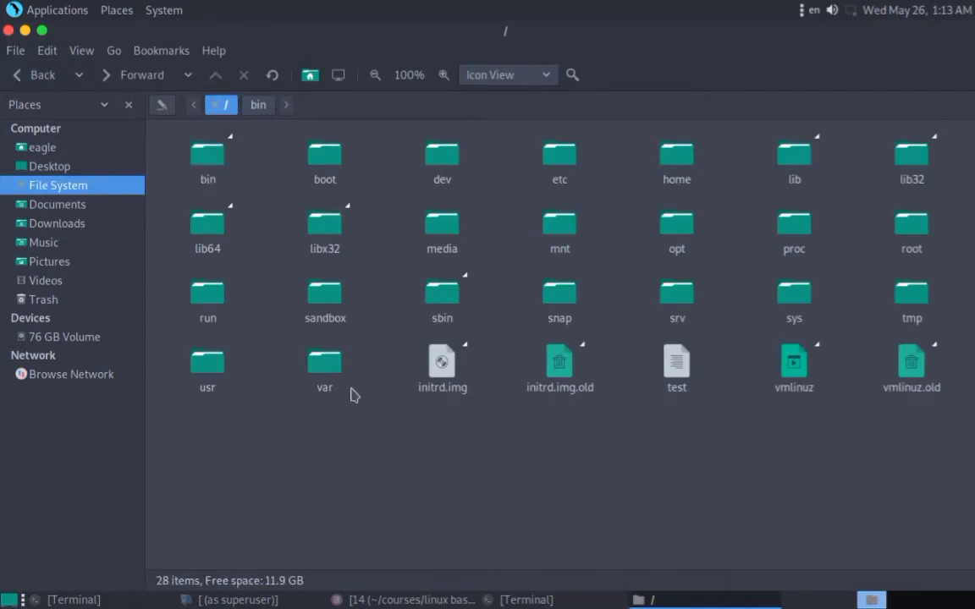
Select the bin folder and the sbin folder in turn in the file system root to point them out, and clear the selection
{"action": "left_click", "coordinate": [209, 178]}
{"action": "left_click", "coordinate": [265, 179]}
{"action": "left_click", "coordinate": [208, 169]}
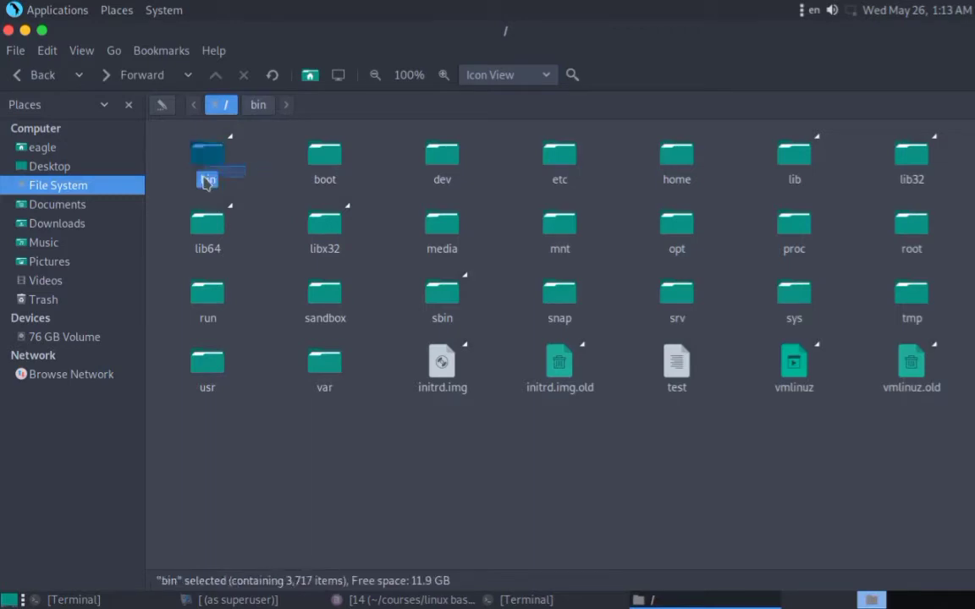
{"action": "left_click", "coordinate": [266, 172]}
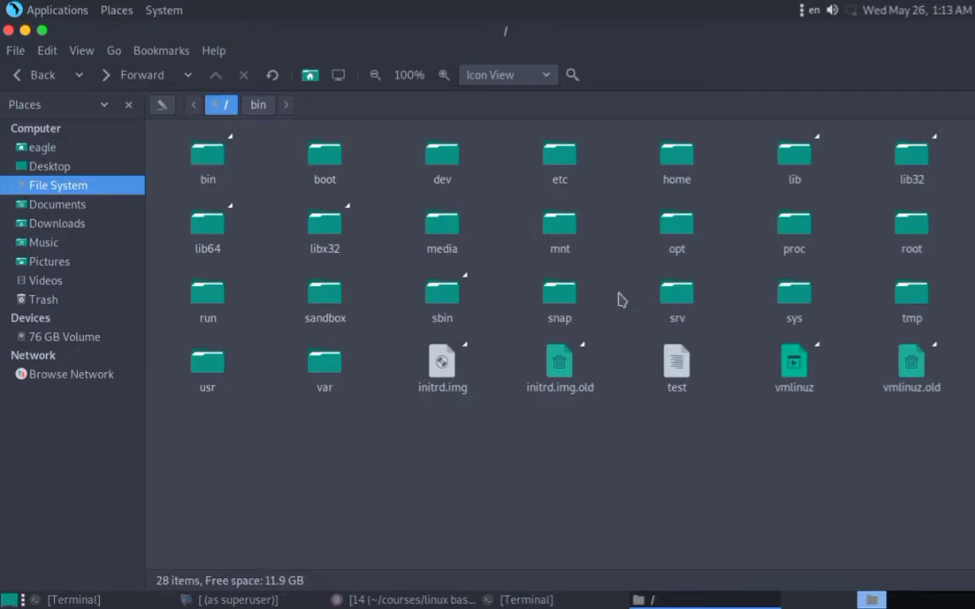
{"action": "left_click", "coordinate": [439, 317]}
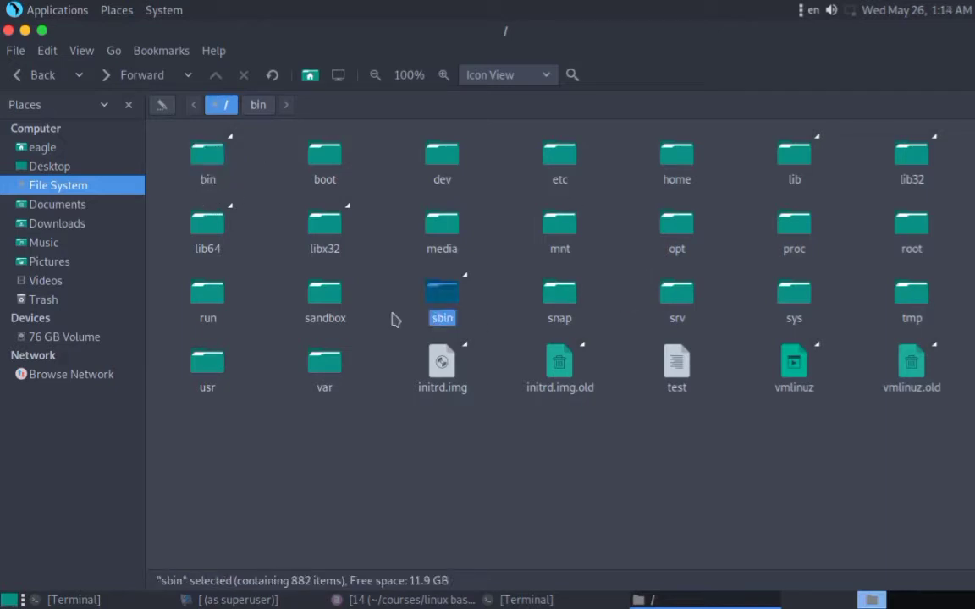
{"action": "left_click", "coordinate": [383, 483]}
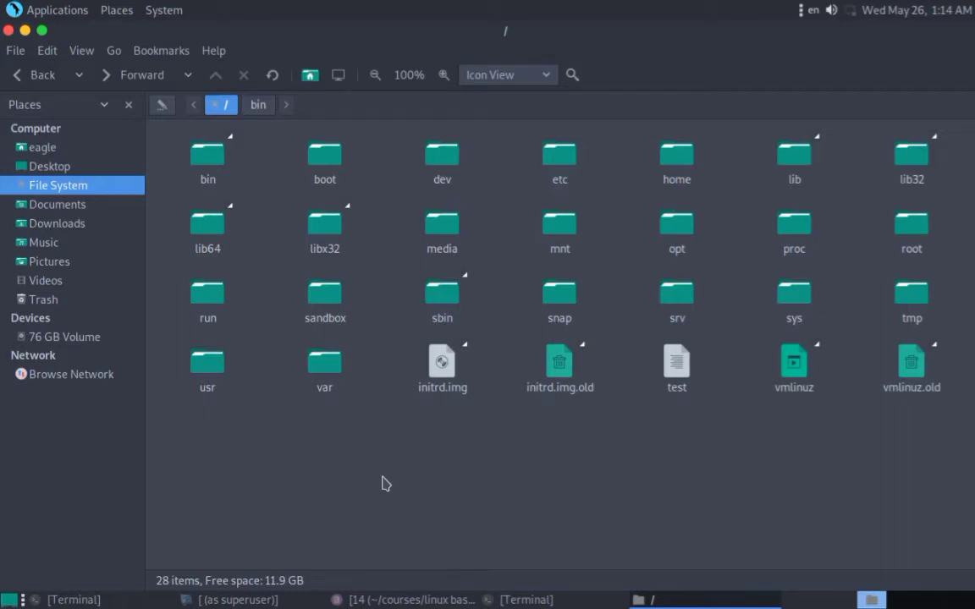
Compare the bin and sbin folders in the root by selecting them alternately, leaving neither selected
{"action": "left_click", "coordinate": [210, 160]}
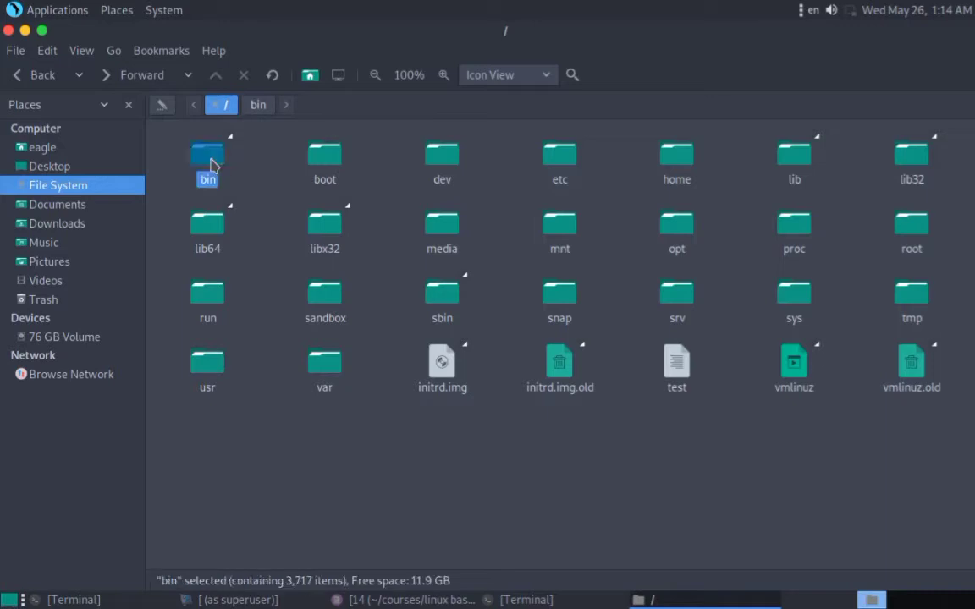
{"action": "left_click", "coordinate": [282, 196]}
{"action": "left_click", "coordinate": [448, 305]}
{"action": "left_click", "coordinate": [405, 316]}
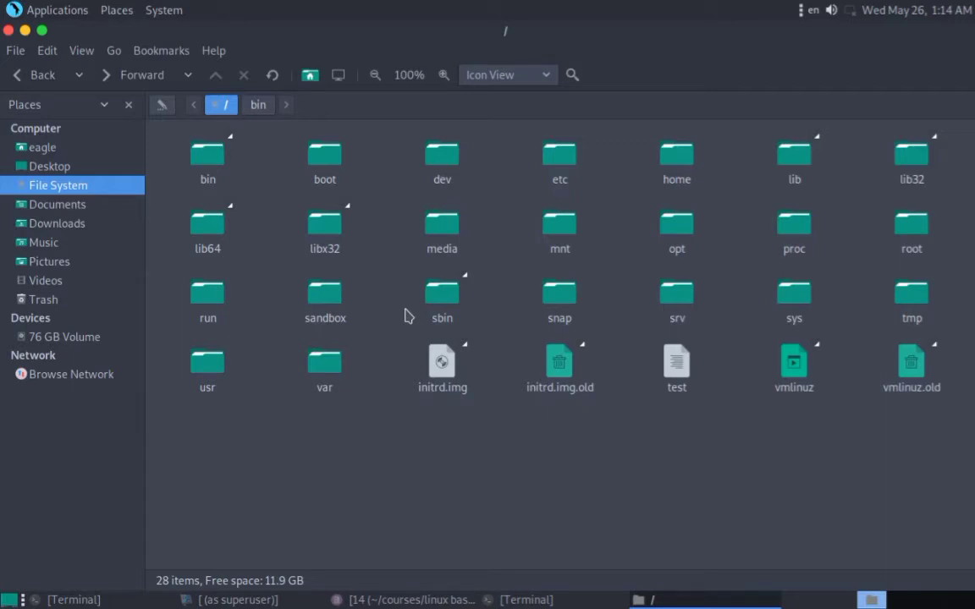
{"action": "left_click", "coordinate": [208, 151]}
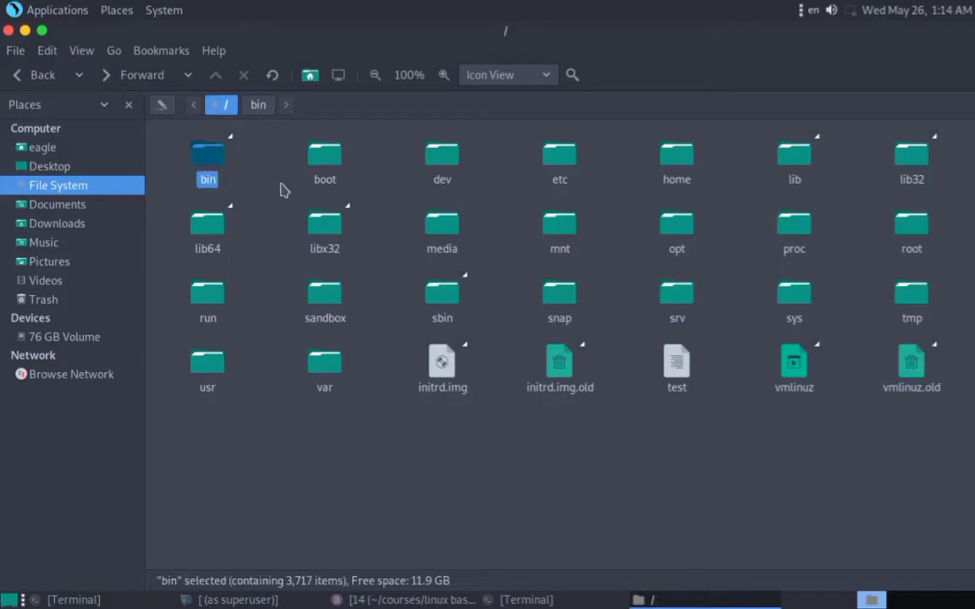
{"action": "left_click", "coordinate": [283, 191]}
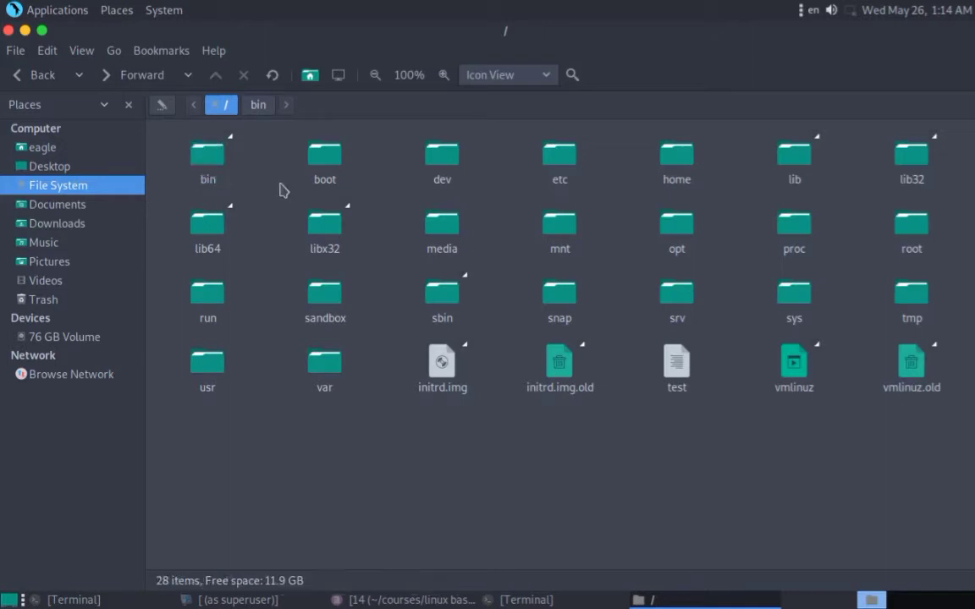
{"action": "left_click", "coordinate": [201, 162]}
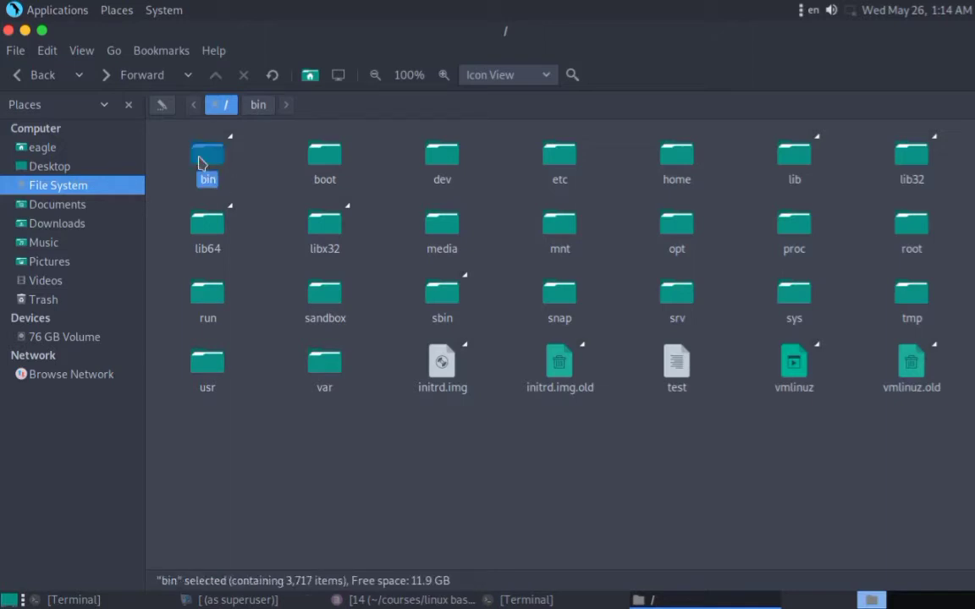
{"action": "left_click", "coordinate": [172, 155]}
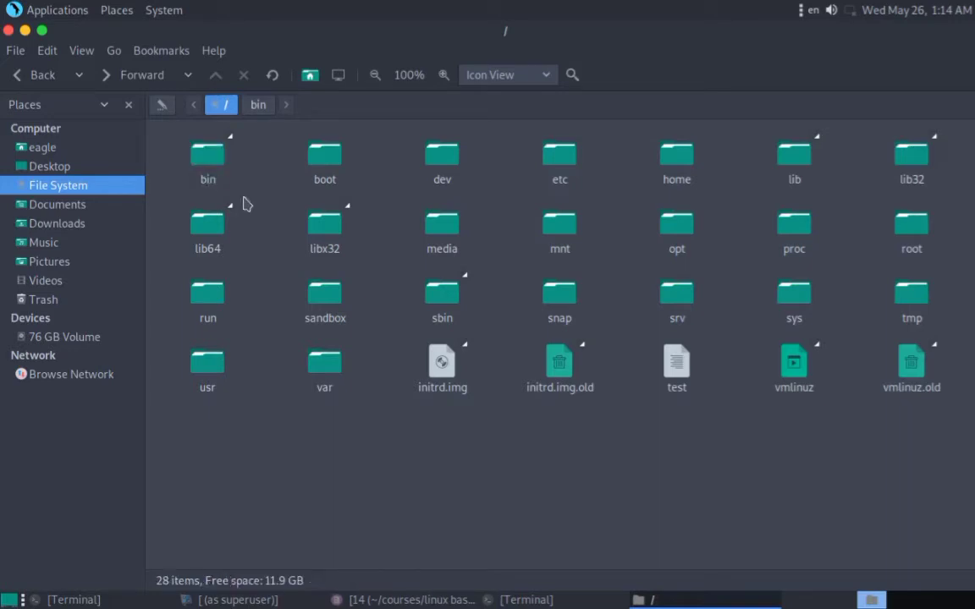
{"action": "left_click", "coordinate": [445, 315]}
{"action": "left_click", "coordinate": [495, 318]}
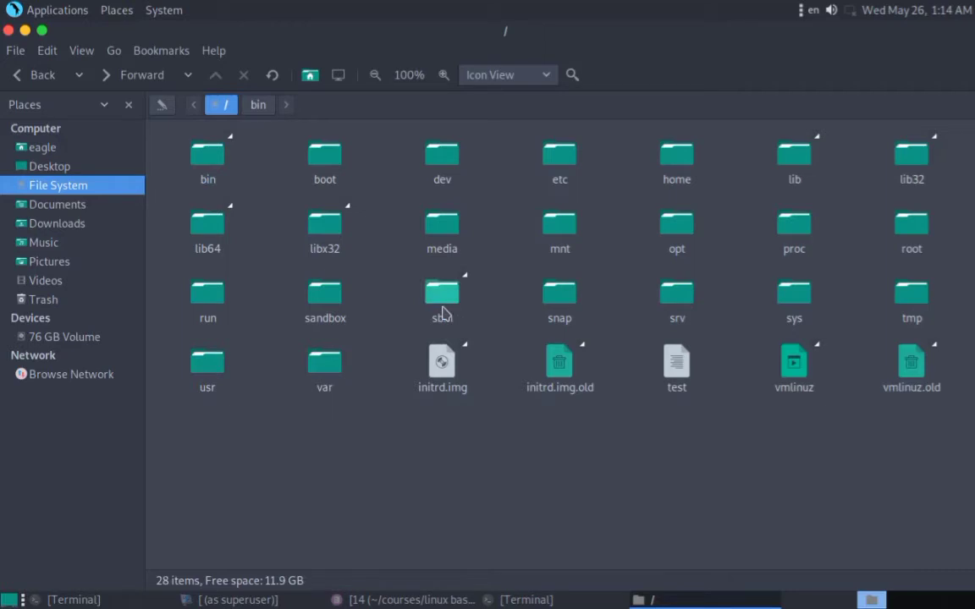
Open the sbin folder and search it for "adduser", select the adduser file to point it out, and deselect it
{"action": "double_click", "coordinate": [442, 315]}
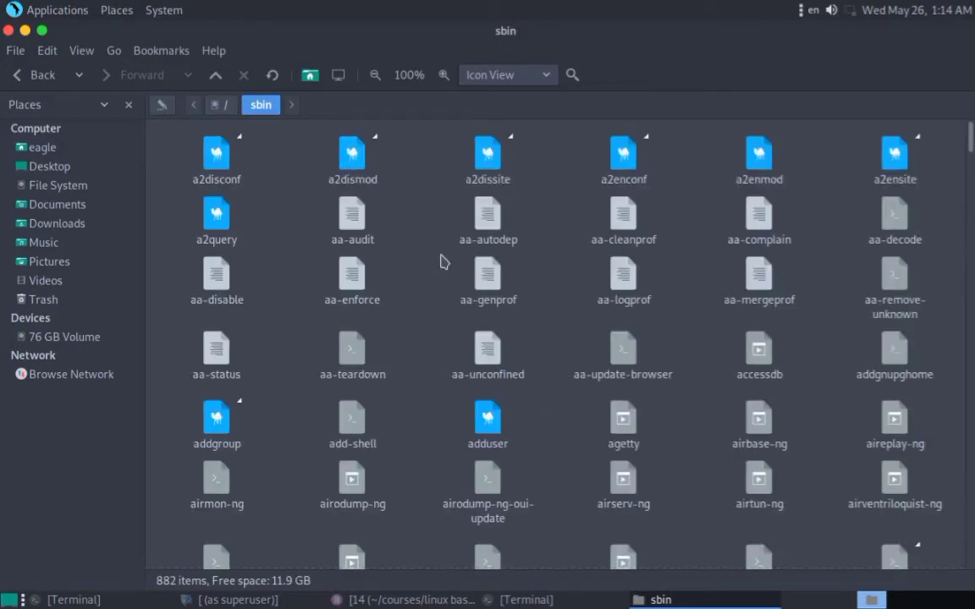
{"action": "key", "text": "ctrl+f"}
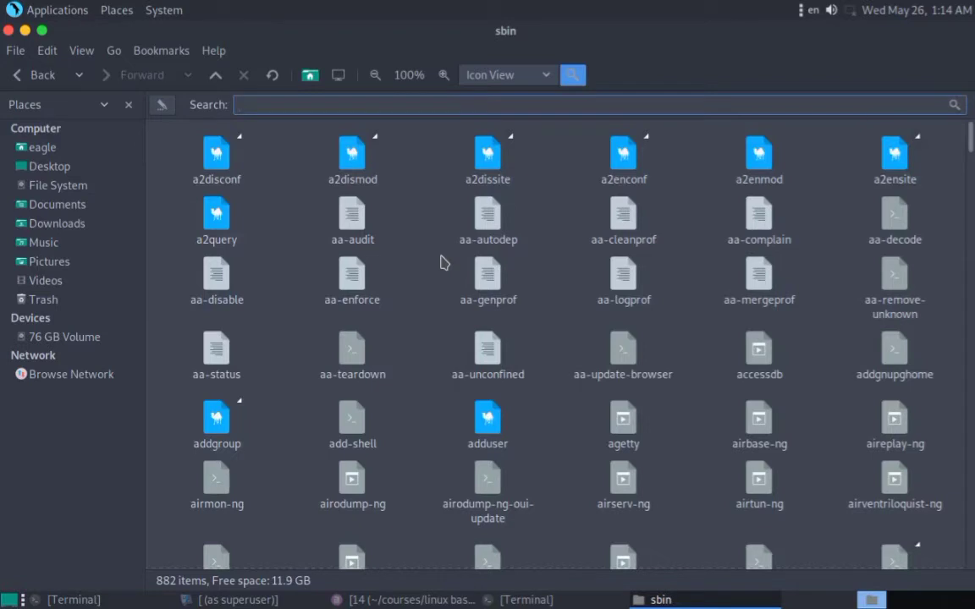
{"action": "type", "text": "adduser"}
{"action": "key", "text": "Return"}
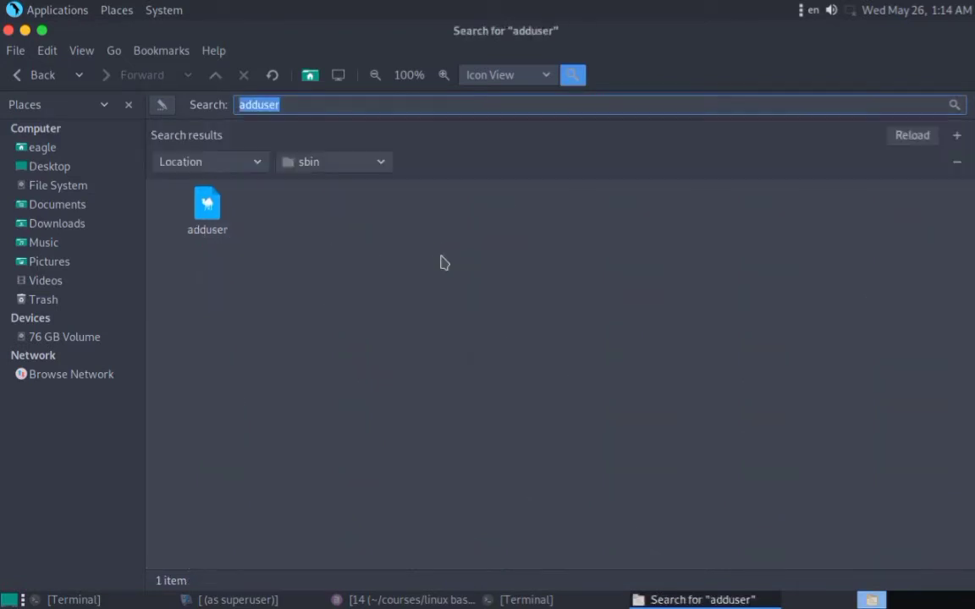
{"action": "left_click", "coordinate": [207, 237]}
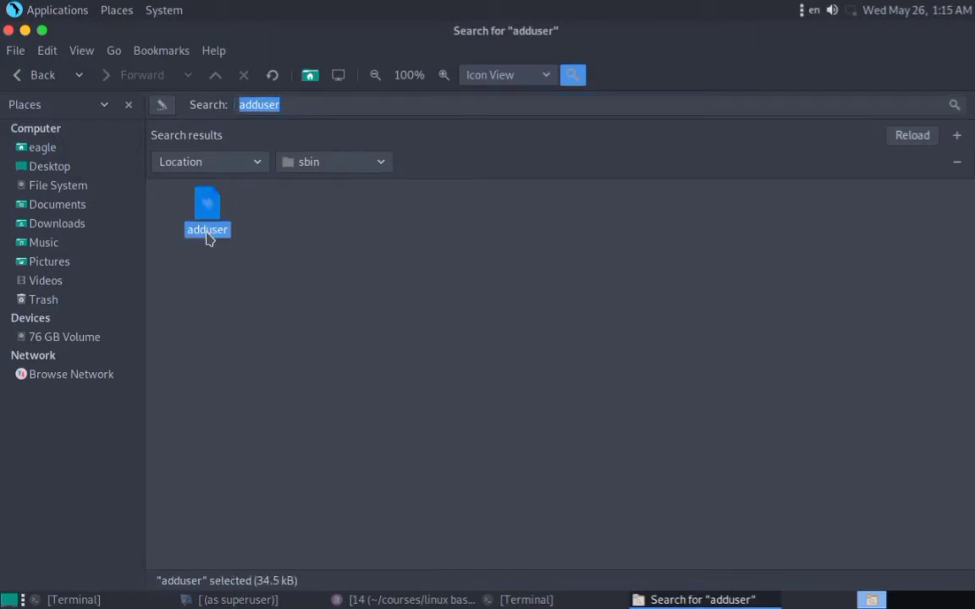
{"action": "left_click", "coordinate": [326, 201]}
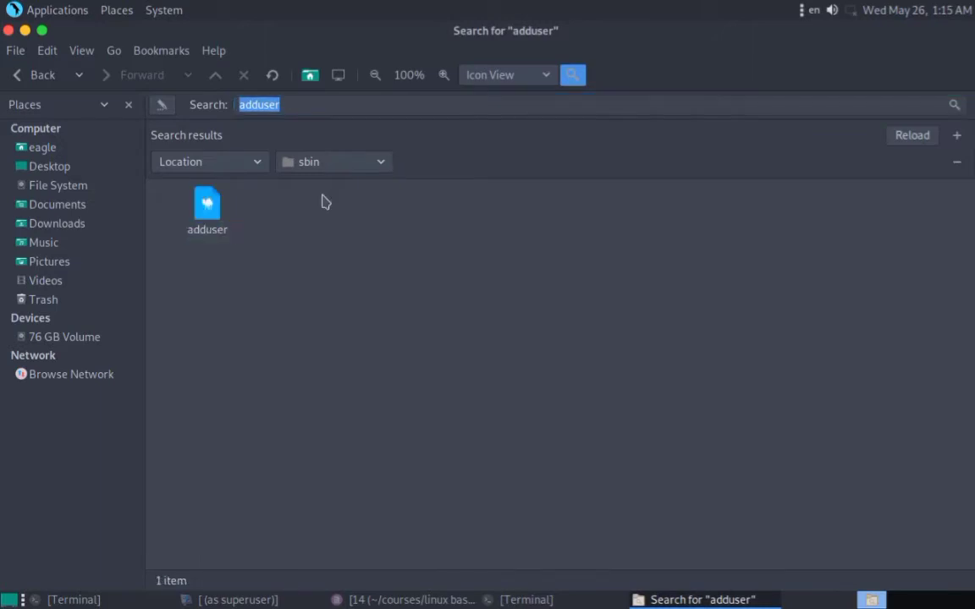
Change the sbin folder search term to "addgroup"
{"action": "left_click", "coordinate": [291, 103]}
{"action": "key", "text": "BackSpace"}
{"action": "key", "text": "BackSpace"}
{"action": "key", "text": "BackSpace"}
{"action": "key", "text": "BackSpace"}
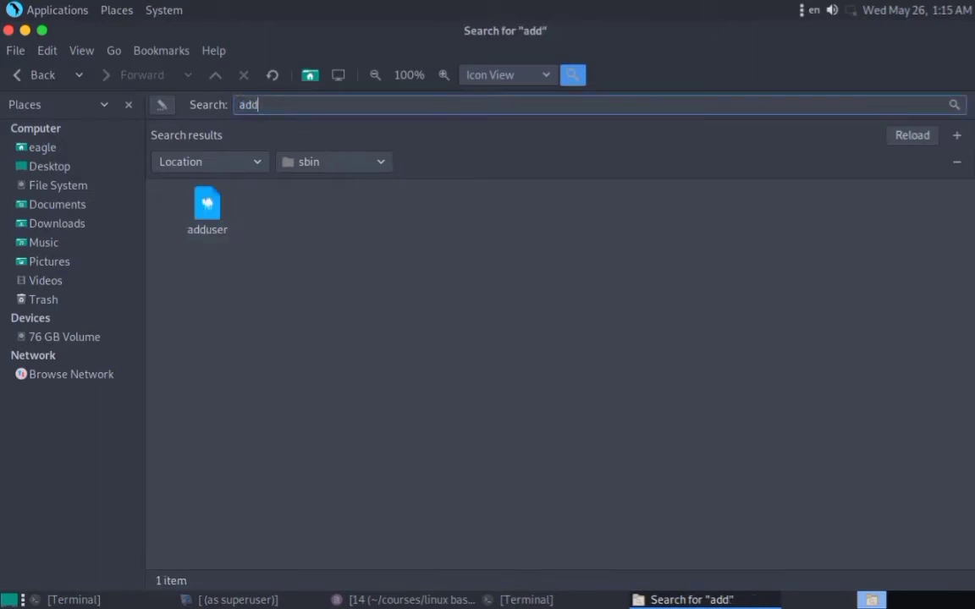
{"action": "type", "text": "group"}
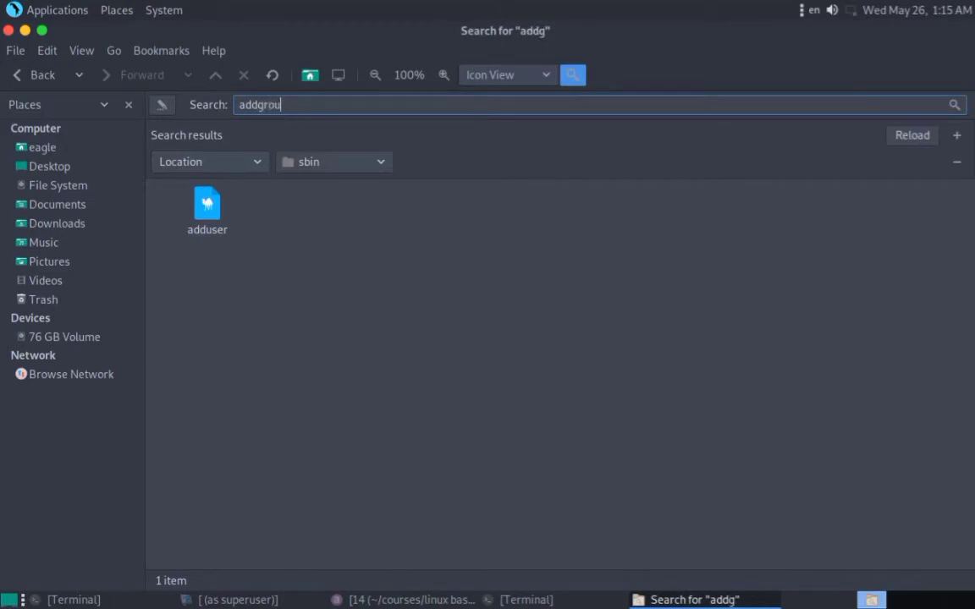
Search the sbin folder for "del", select delgroup and deluser in turn to point them out, and clear the selection
{"action": "double_click", "coordinate": [334, 104]}
{"action": "key", "text": "BackSpace"}
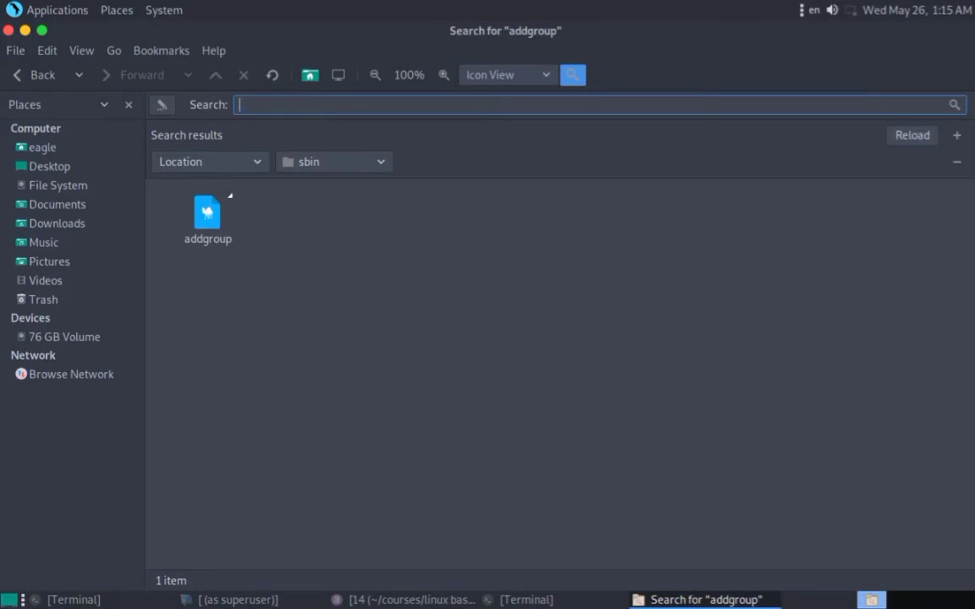
{"action": "type", "text": "del"}
{"action": "key", "text": "Return"}
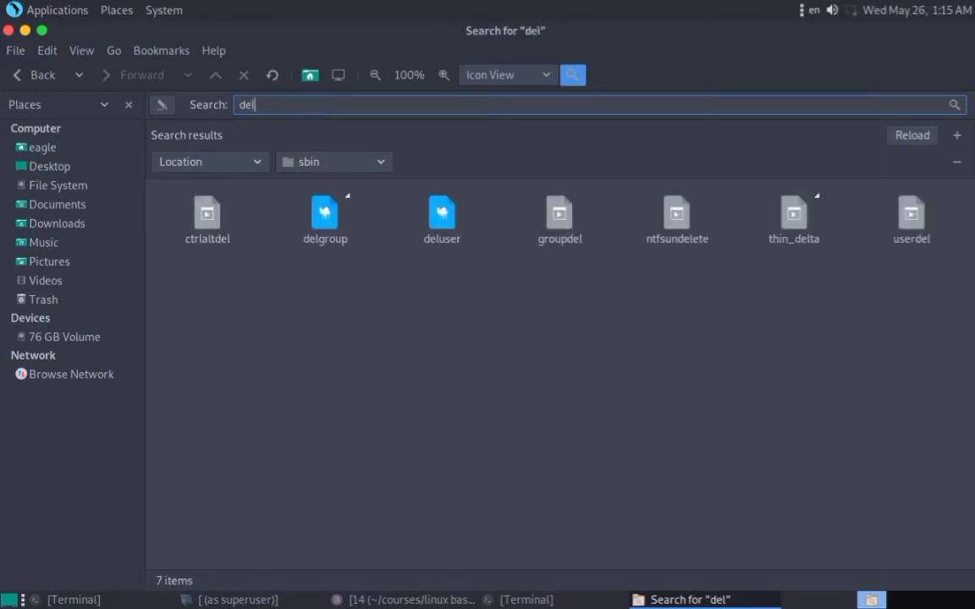
{"action": "left_click", "coordinate": [323, 213]}
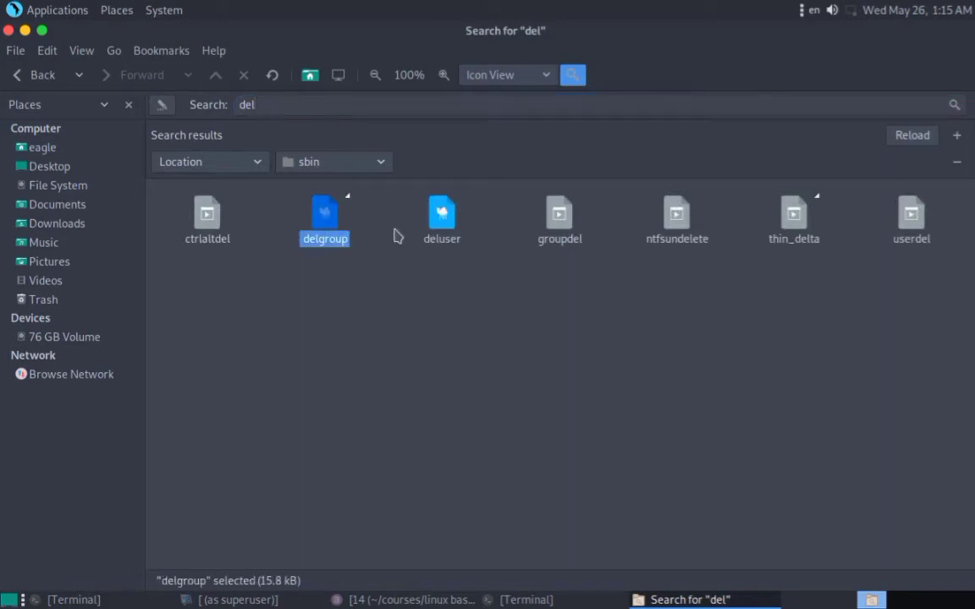
{"action": "left_click", "coordinate": [438, 240]}
{"action": "left_click", "coordinate": [621, 353]}
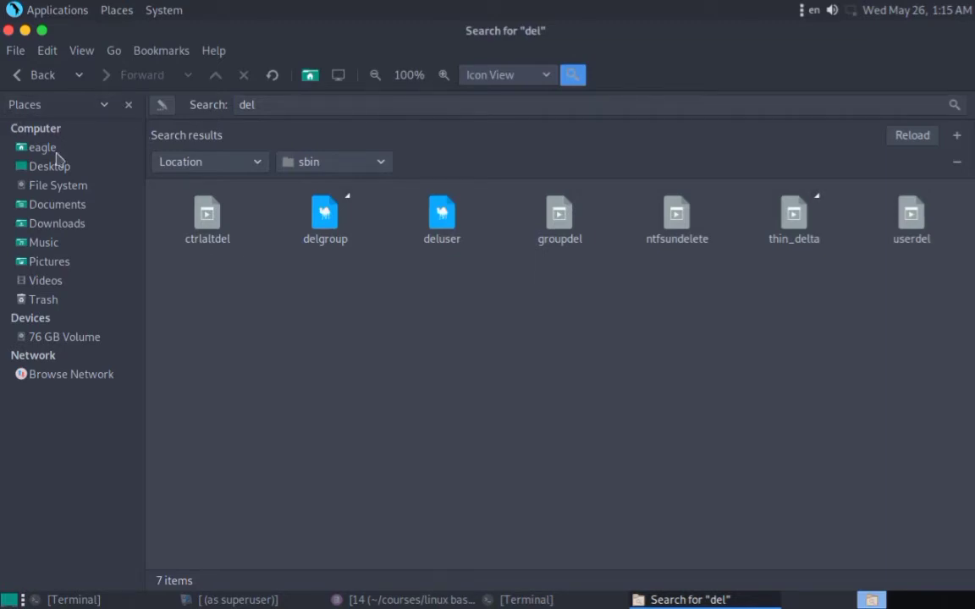
Go back to the file system root, select the bin and sbin folders in turn to point them out, and clear the selection
{"action": "left_click", "coordinate": [19, 68]}
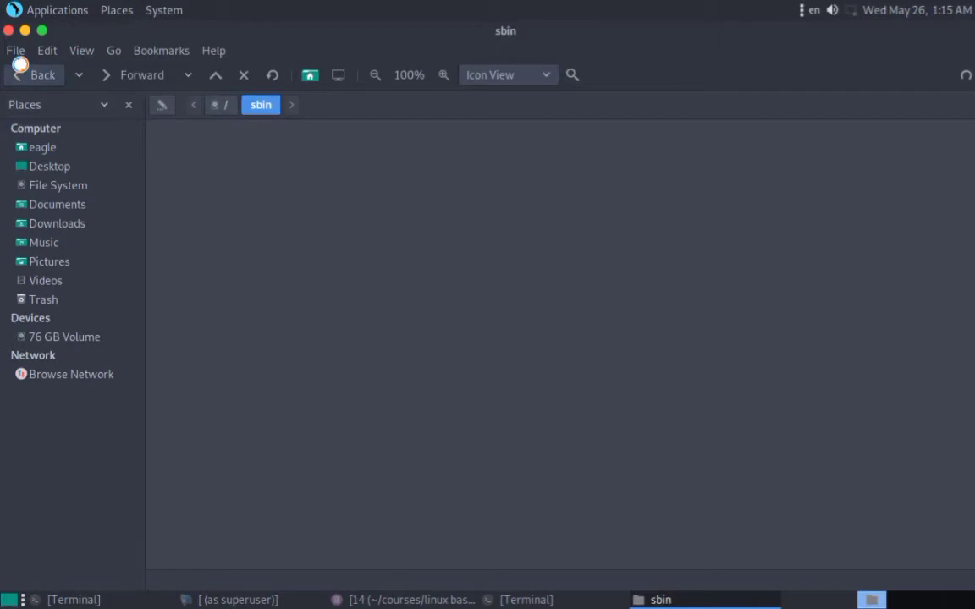
{"action": "left_click", "coordinate": [19, 68]}
{"action": "left_click", "coordinate": [210, 160]}
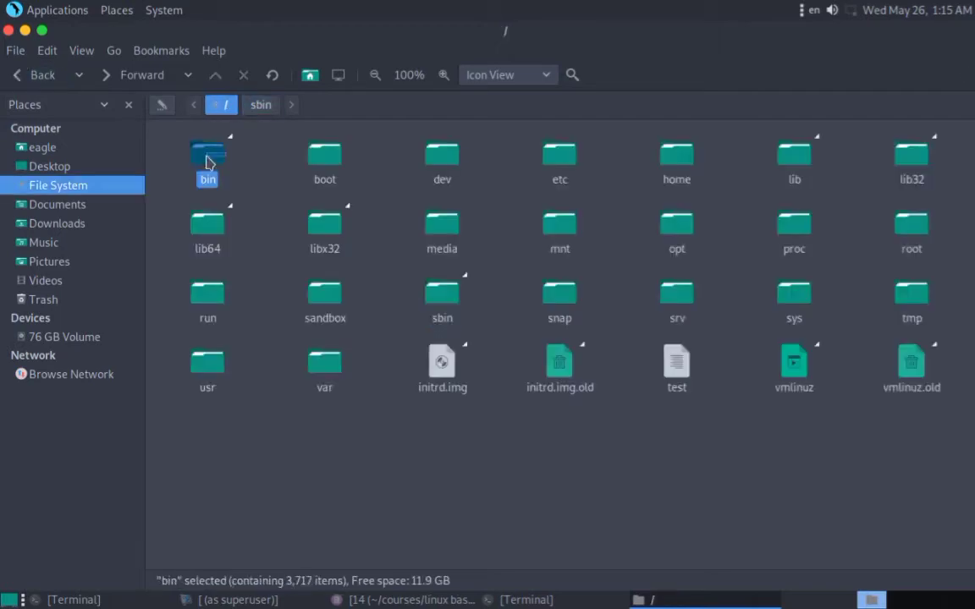
{"action": "left_click", "coordinate": [243, 175]}
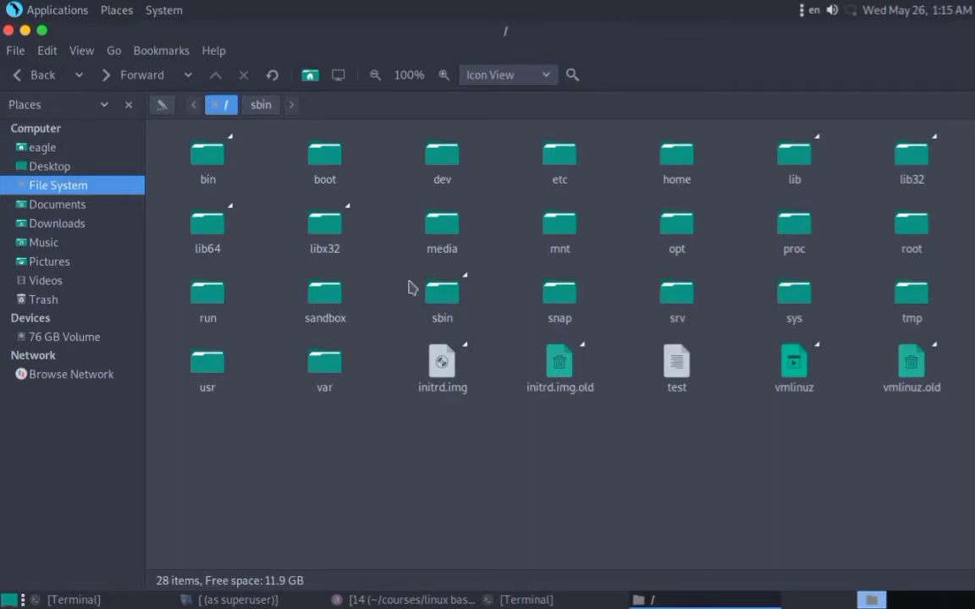
{"action": "left_click", "coordinate": [451, 299]}
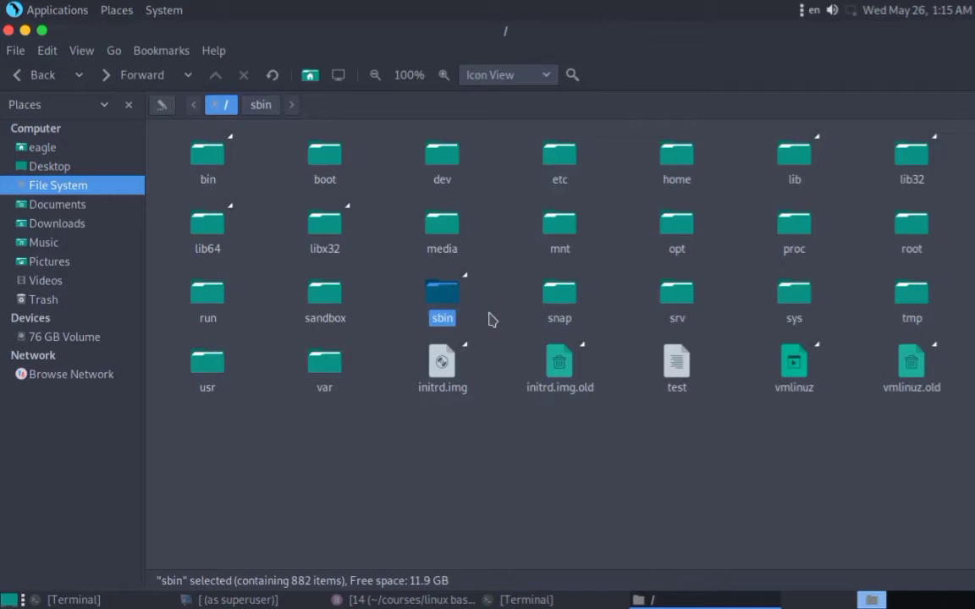
{"action": "left_click", "coordinate": [474, 559]}
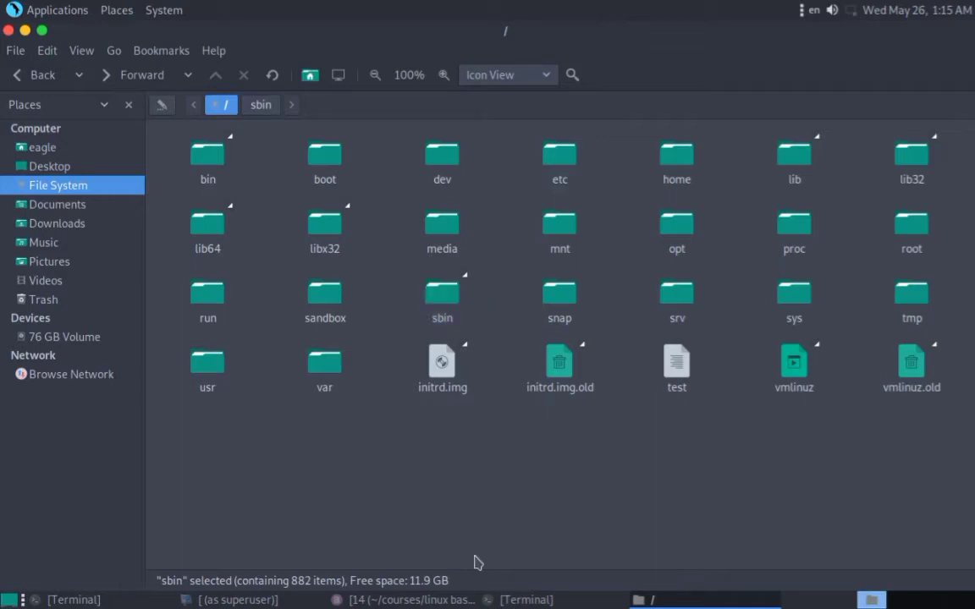
Switch to the notes in Pluma, highlight the bin and sbin lines together, and highlight the home line
{"action": "left_click", "coordinate": [443, 599]}
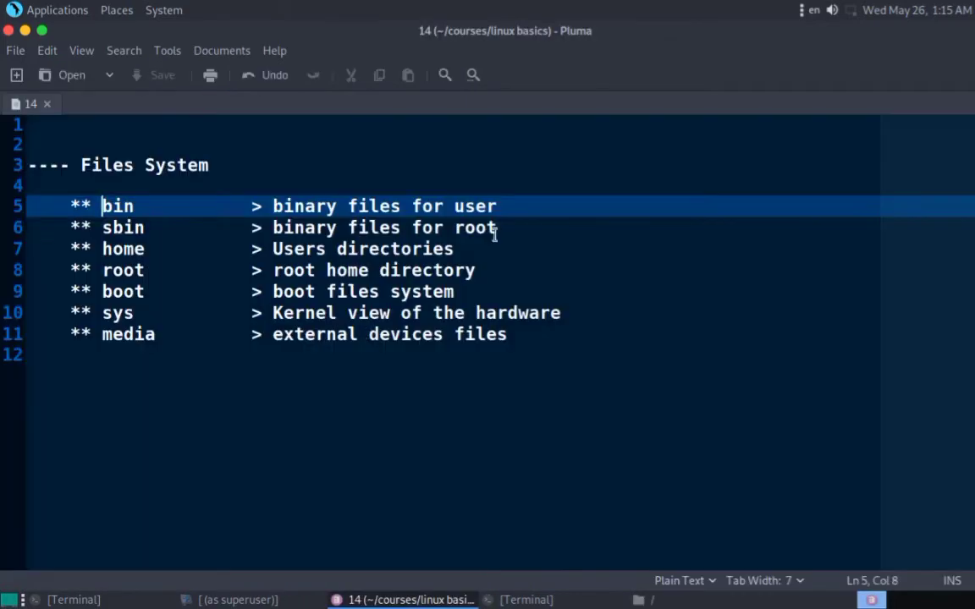
{"action": "left_click_drag", "start_coordinate": [496, 228], "coordinate": [11, 206]}
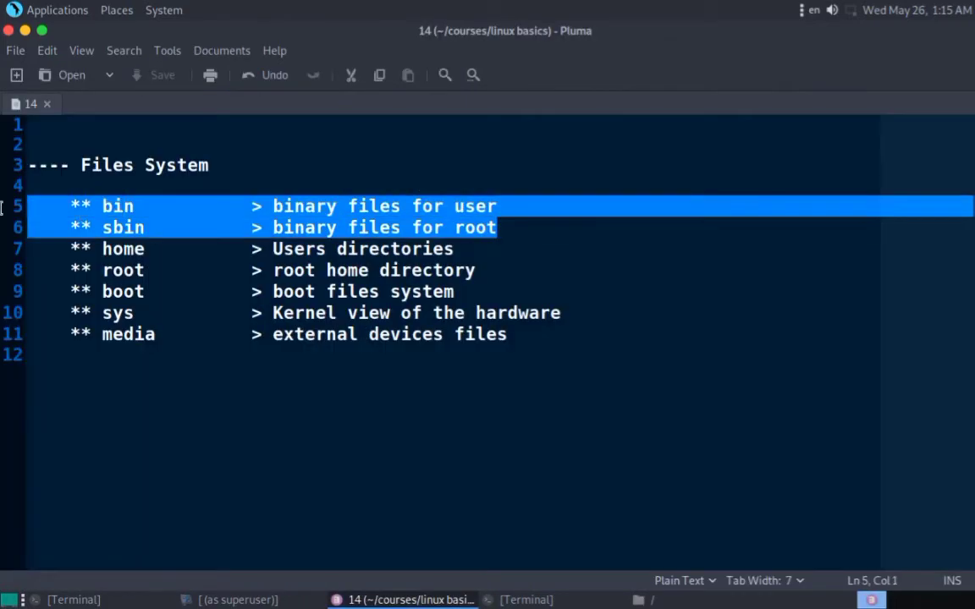
{"action": "triple_click", "coordinate": [121, 249]}
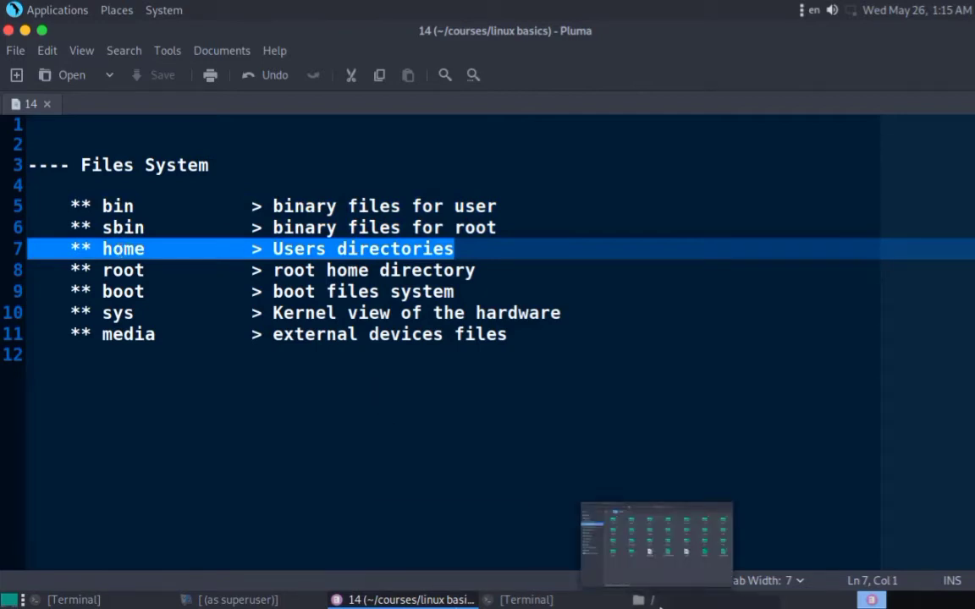
Switch to the file manager, open the home folder from the root, and select the eagle folder to point it out
{"action": "left_click", "coordinate": [659, 601]}
{"action": "left_click", "coordinate": [668, 173]}
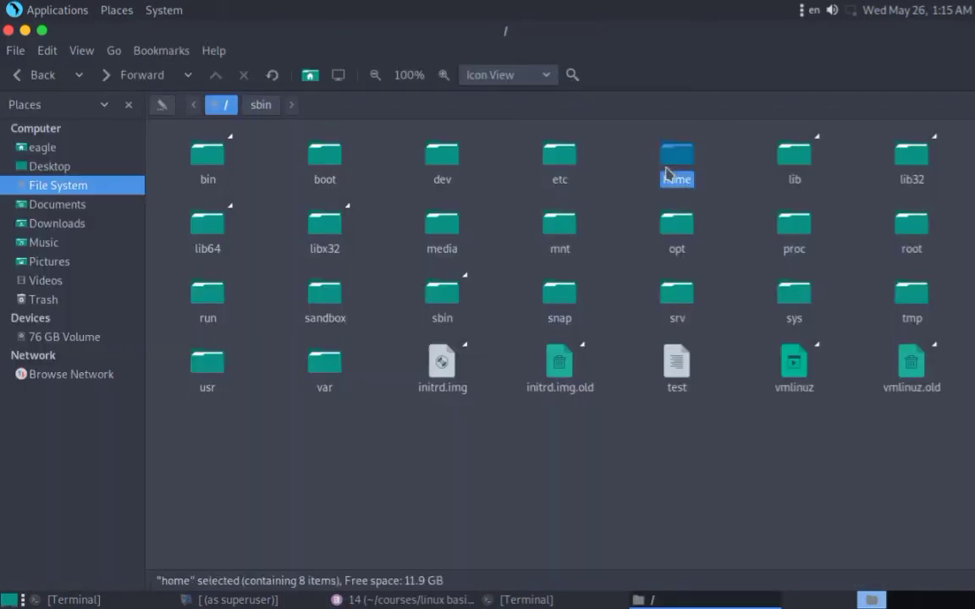
{"action": "double_click", "coordinate": [669, 174]}
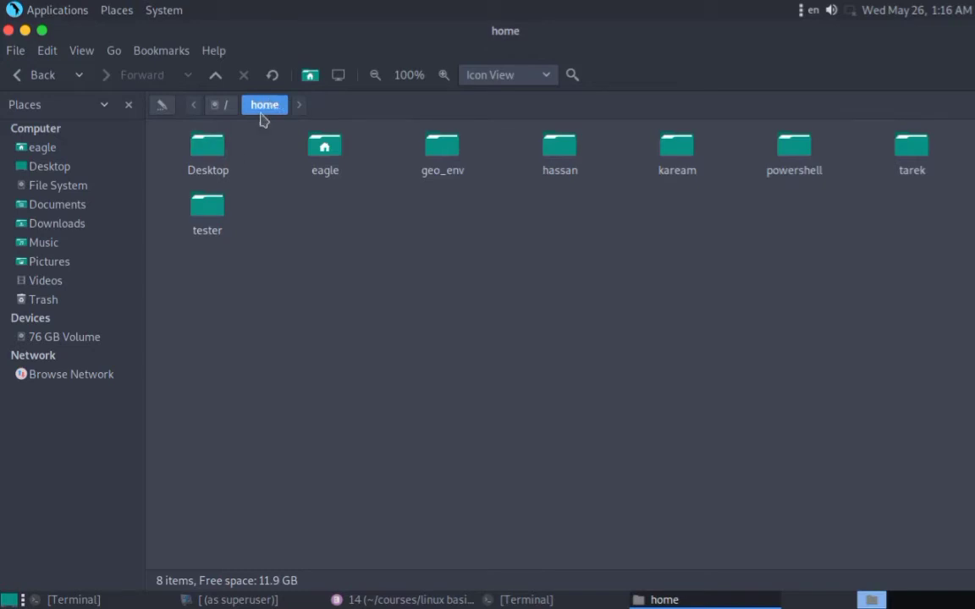
{"action": "left_click_drag", "start_coordinate": [268, 162], "coordinate": [333, 191]}
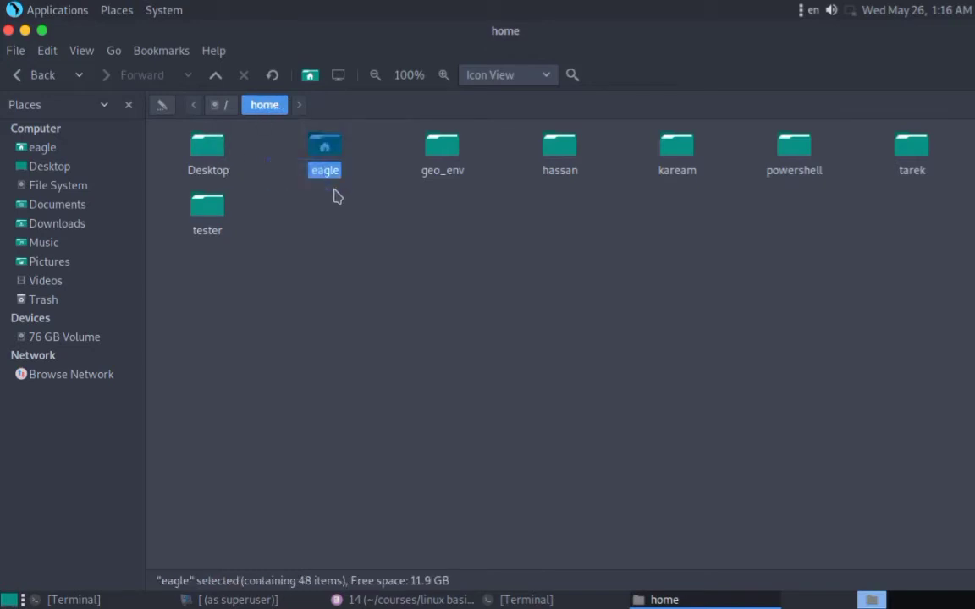
{"action": "left_click", "coordinate": [374, 229]}
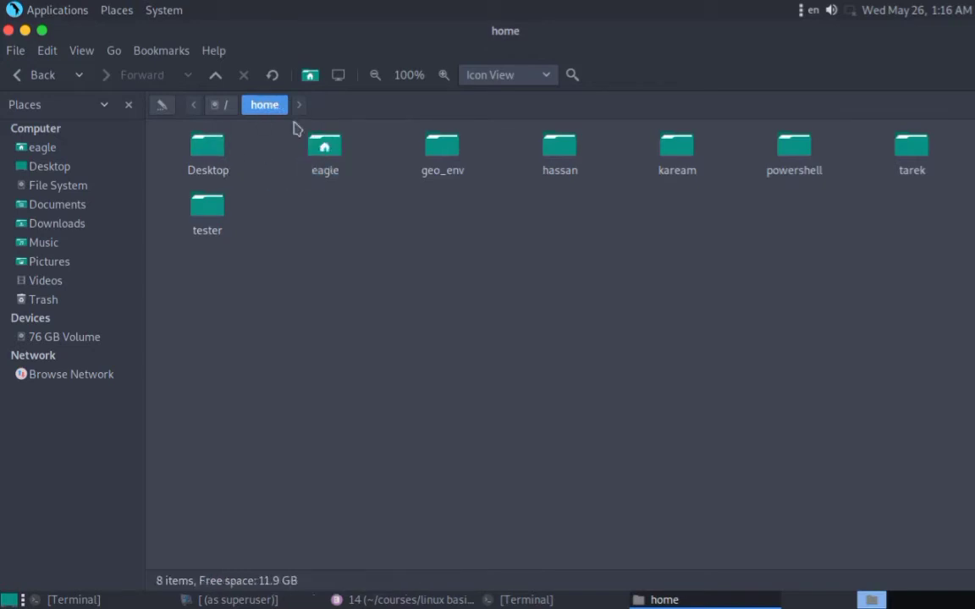
{"action": "left_click", "coordinate": [331, 161]}
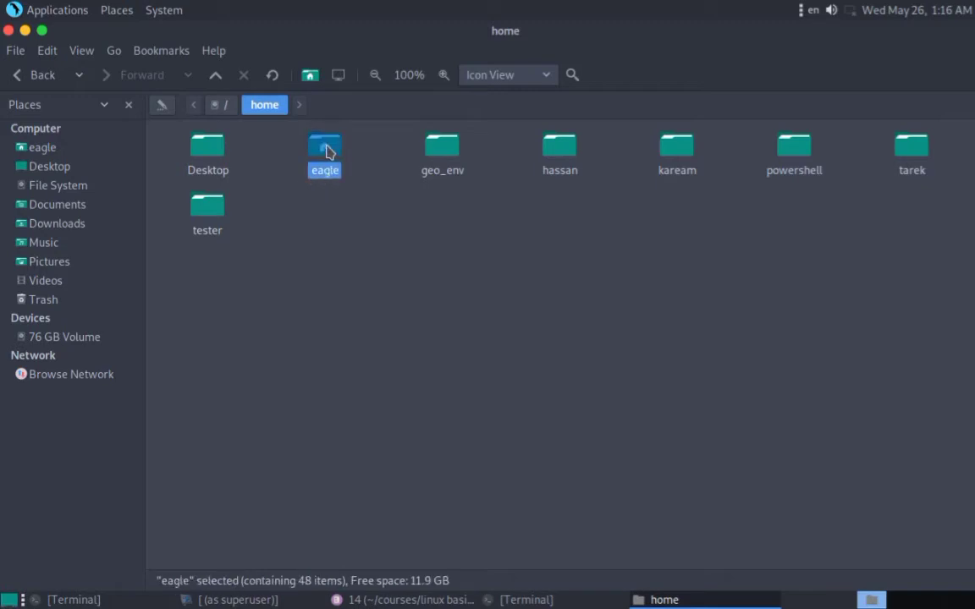
Open the eagle folder, look through its contents, and return to the home folder
{"action": "double_click", "coordinate": [327, 149]}
{"action": "scroll", "coordinate": [331, 149], "scroll_direction": "down", "scroll_amount": 5}
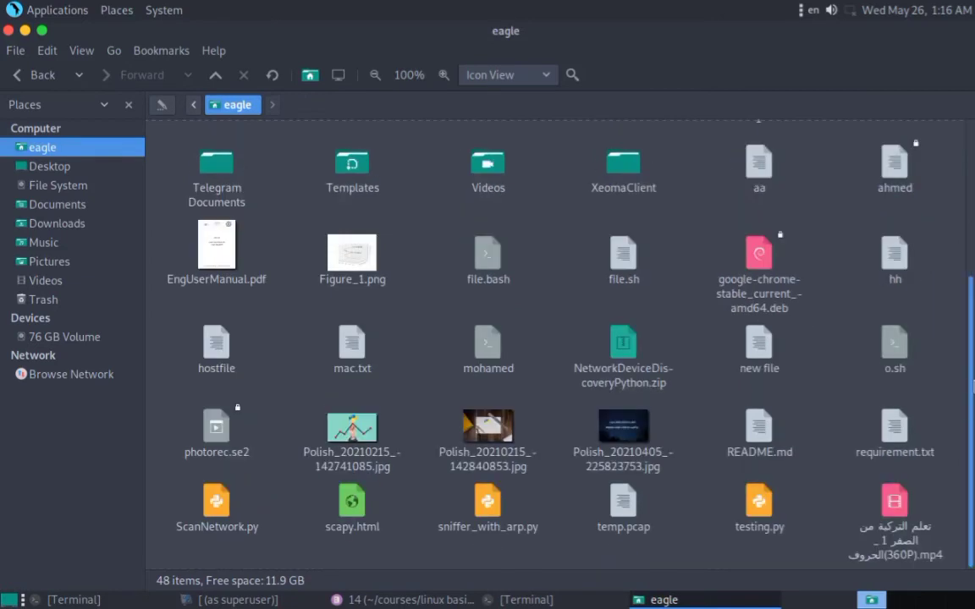
{"action": "scroll", "coordinate": [558, 339], "scroll_direction": "up", "scroll_amount": 5}
{"action": "key", "text": "alt+Up"}
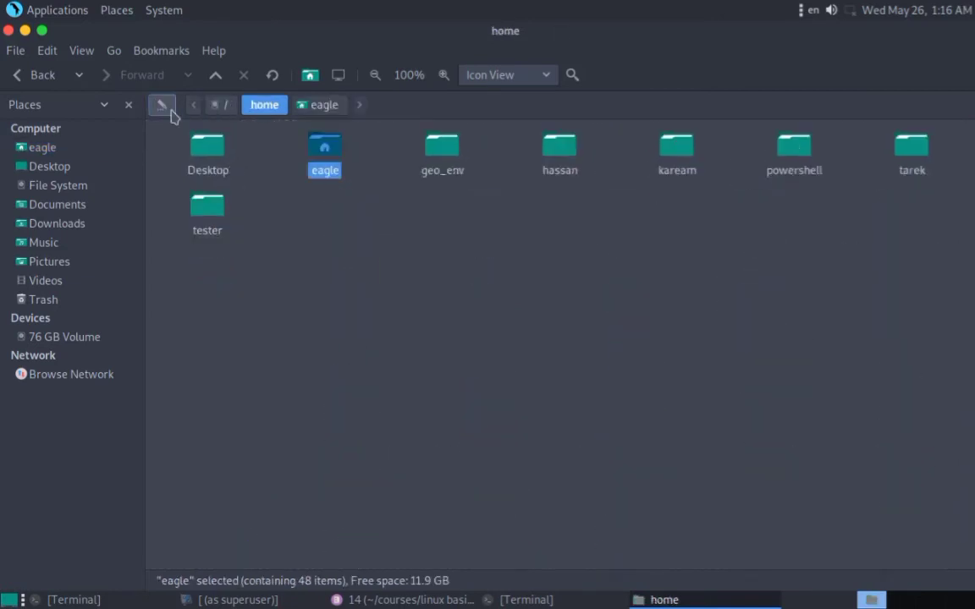
Open the two user folders between geo_env and powershell in turn to view their contents, returning to home after each
{"action": "double_click", "coordinate": [562, 172]}
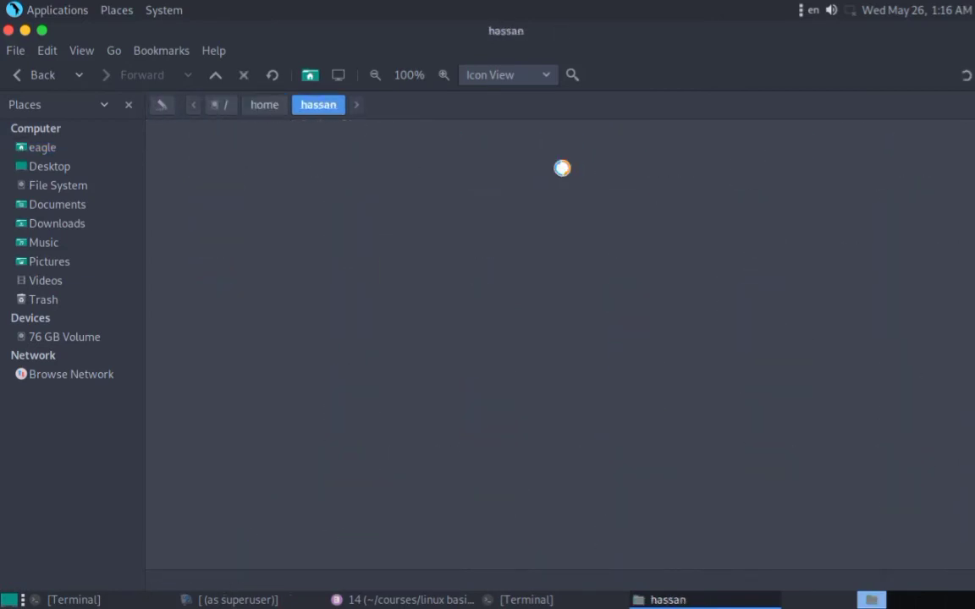
{"action": "key", "text": "alt+Up"}
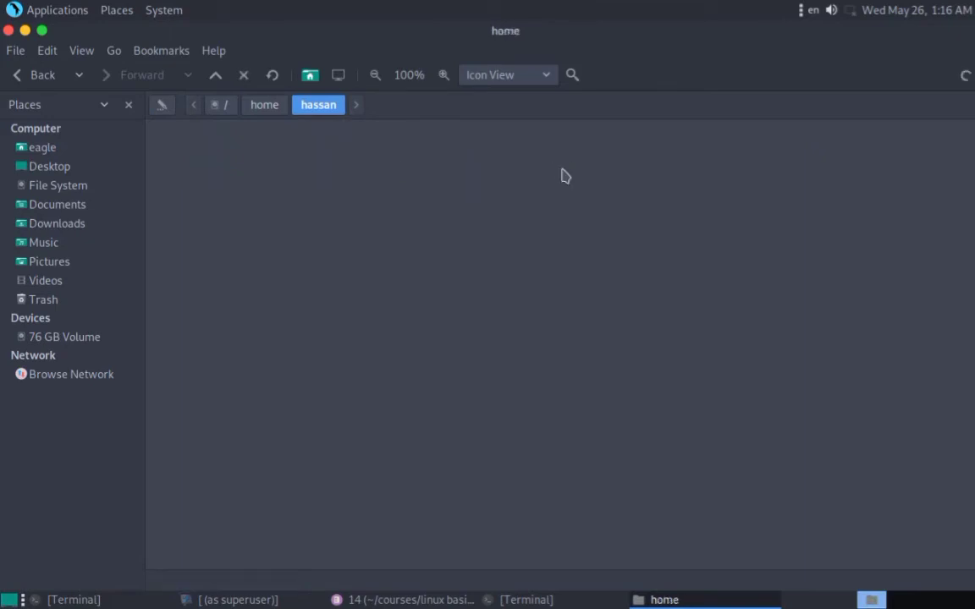
{"action": "key", "text": "Right"}
{"action": "key", "text": "Return"}
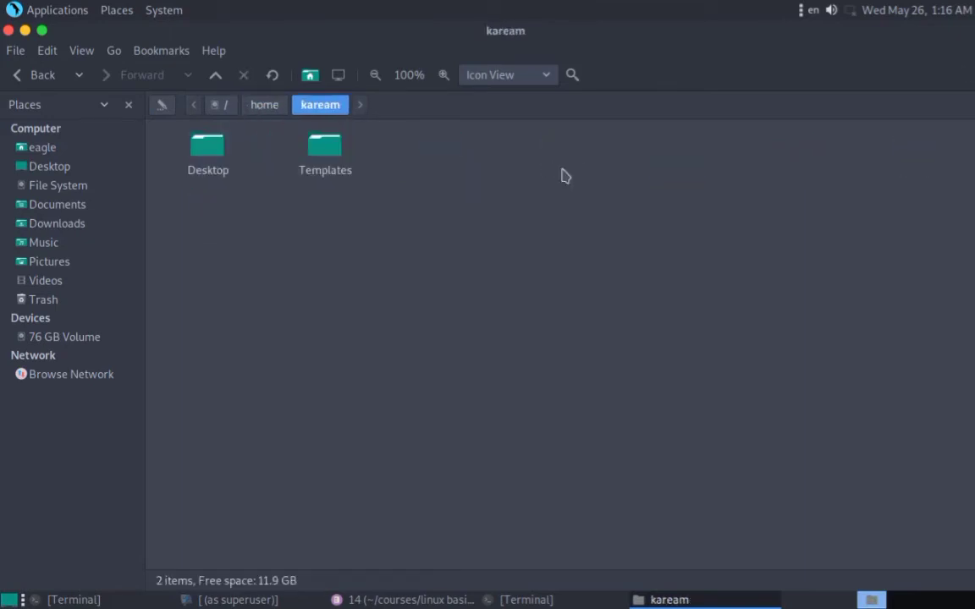
{"action": "key", "text": "alt+Up"}
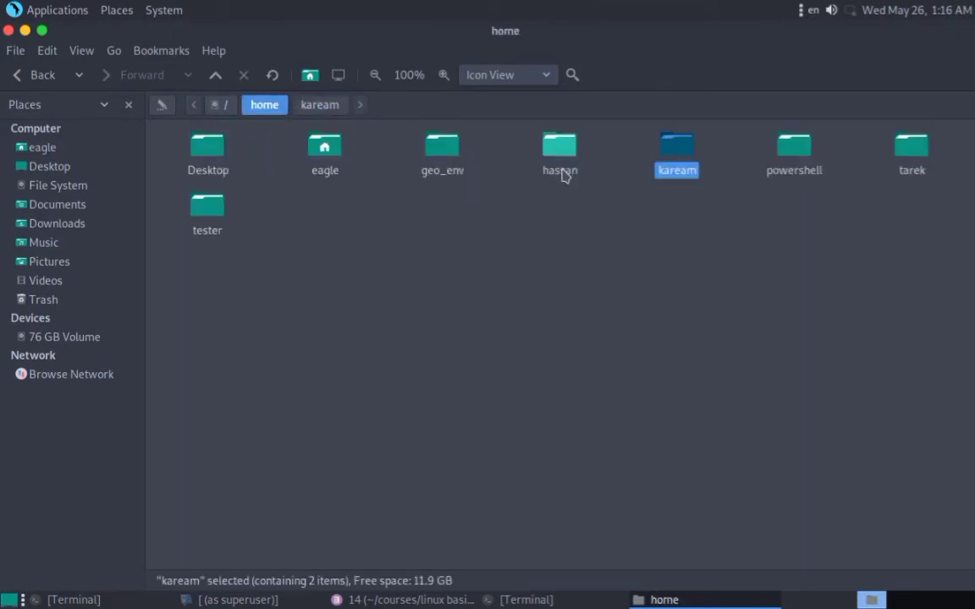
Open the user folder after powershell and the tester folder in turn, return to home after each, and clear the selection
{"action": "key", "text": "Right"}
{"action": "key", "text": "Right"}
{"action": "key", "text": "Return"}
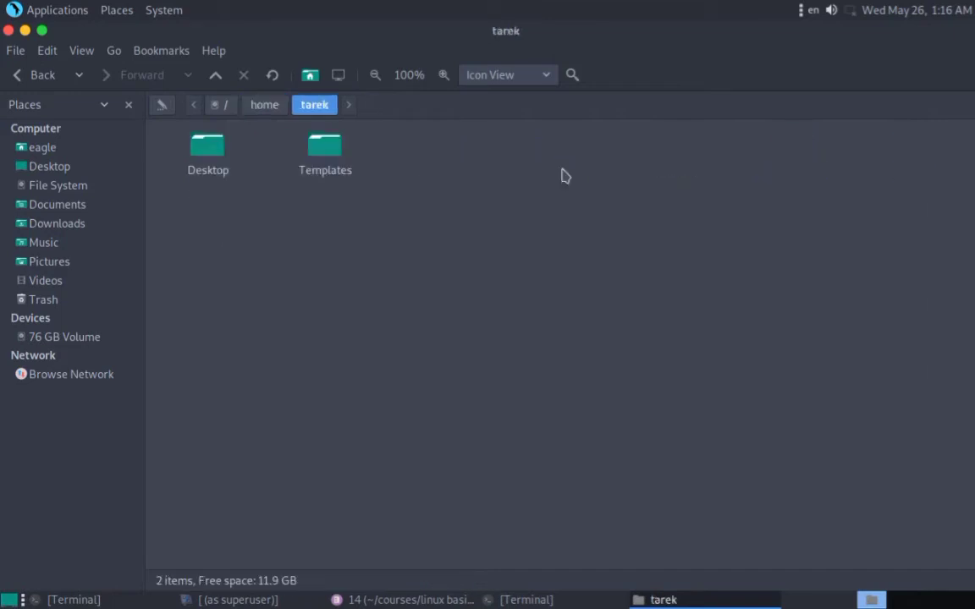
{"action": "key", "text": "alt+Up"}
{"action": "key", "text": "Right"}
{"action": "key", "text": "Return"}
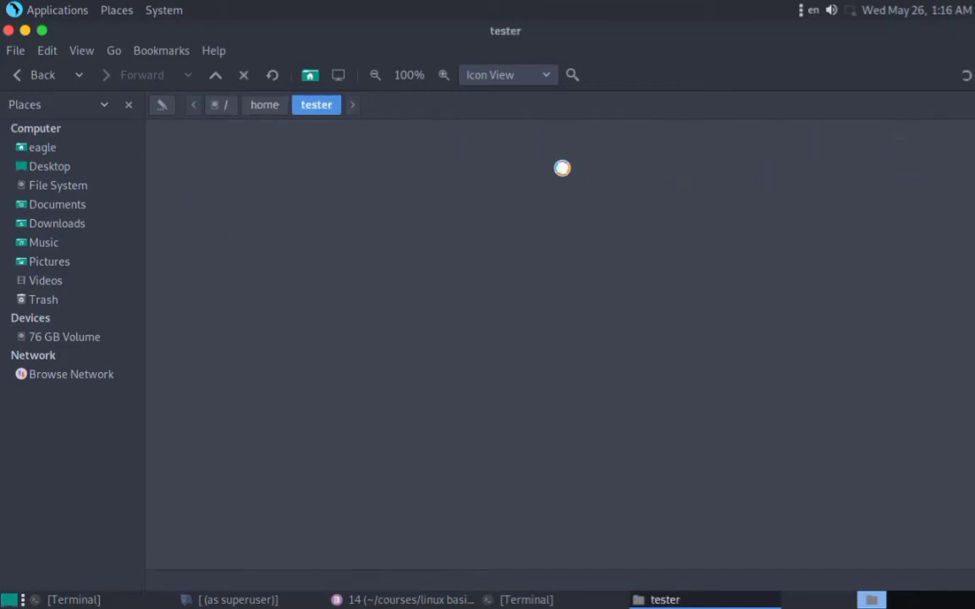
{"action": "key", "text": "alt+Up"}
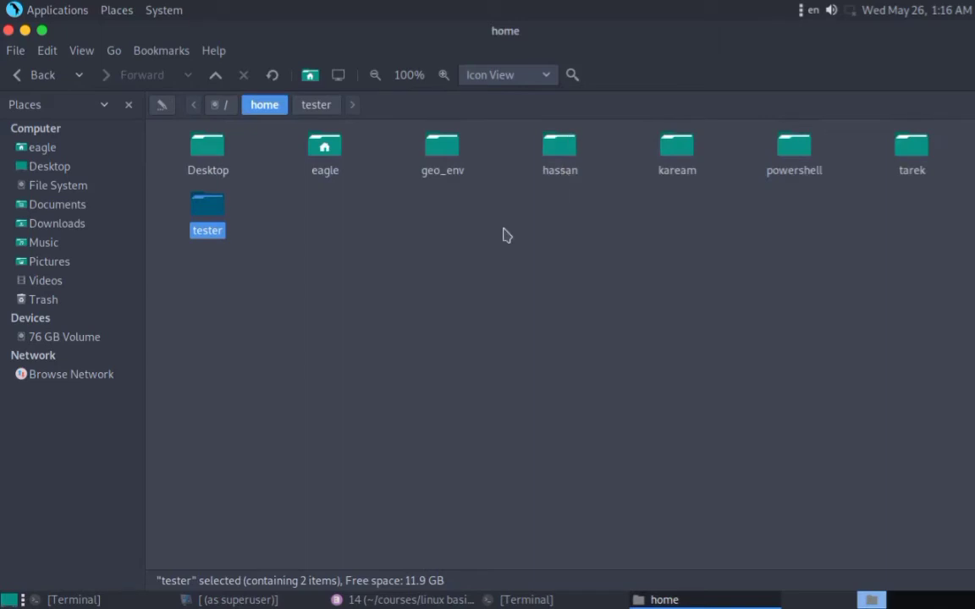
{"action": "left_click", "coordinate": [362, 194]}
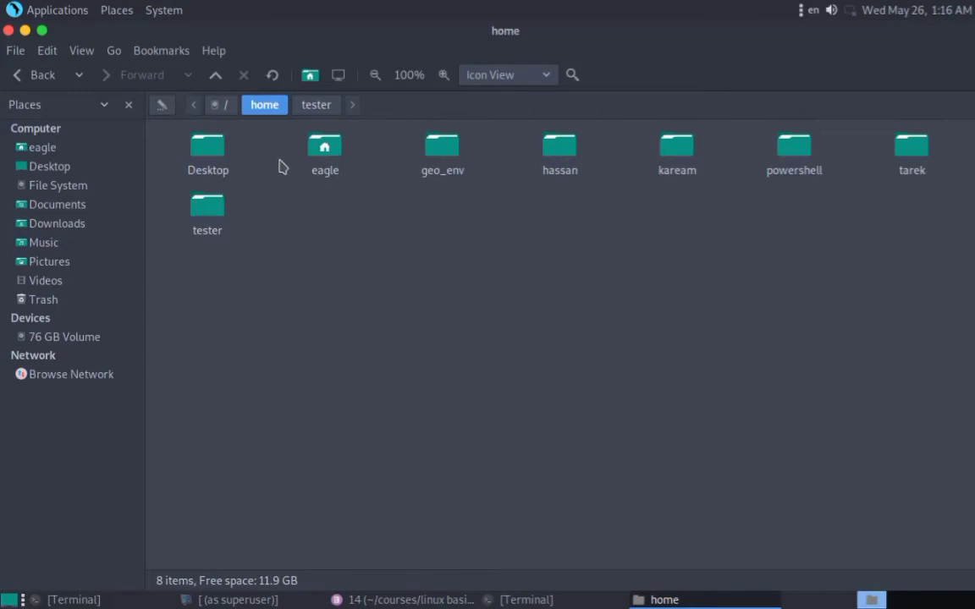
{"action": "left_click", "coordinate": [264, 105]}
{"action": "left_click_drag", "start_coordinate": [308, 208], "coordinate": [878, 210]}
{"action": "left_click_drag", "start_coordinate": [737, 224], "coordinate": [490, 316]}
{"action": "left_click_drag", "start_coordinate": [973, 248], "coordinate": [805, 243]}
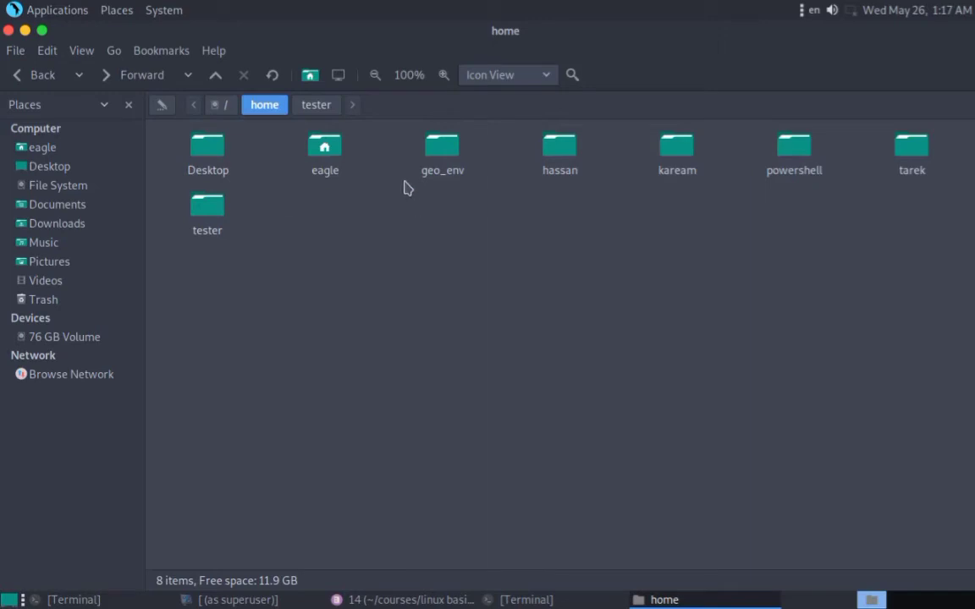
Go to the file system root, open the root folder to view its contents, return, and clear the selection
{"action": "left_click", "coordinate": [226, 111]}
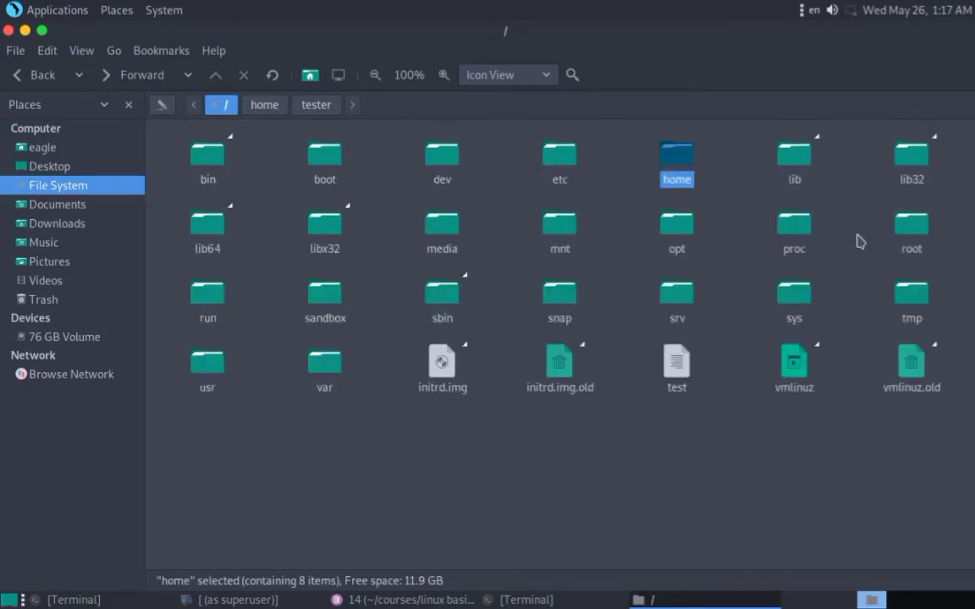
{"action": "double_click", "coordinate": [909, 236]}
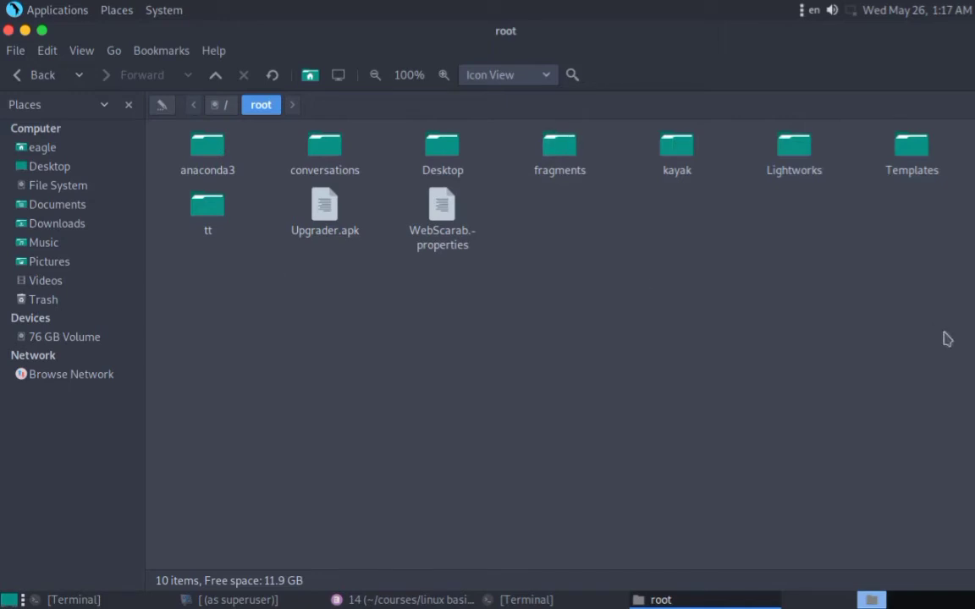
{"action": "key", "text": "alt+Up"}
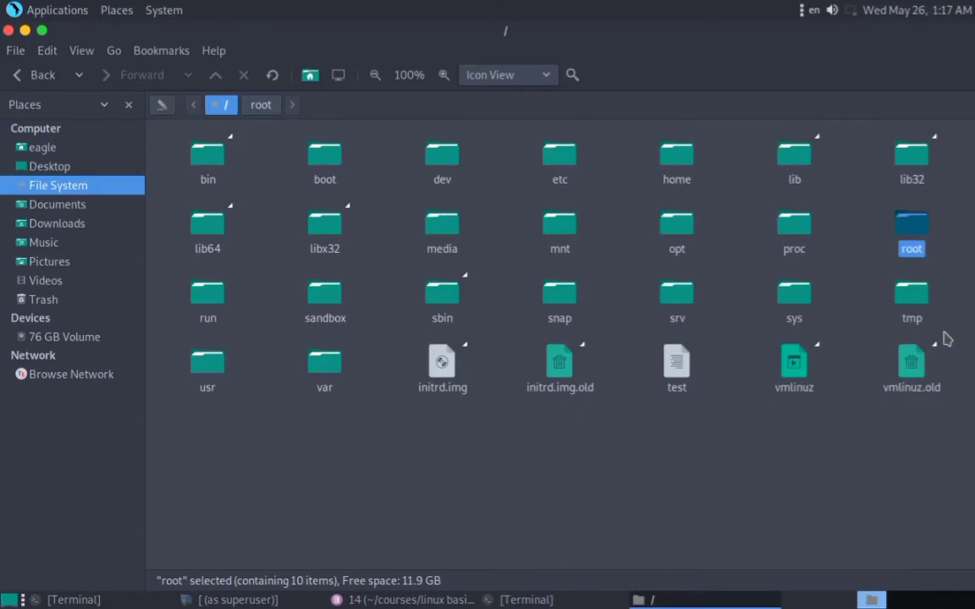
{"action": "left_click", "coordinate": [684, 524]}
Switch to the notes in Pluma, highlight the bin through root lines together, and highlight the word boot
{"action": "mouse_move", "coordinate": [596, 601]}
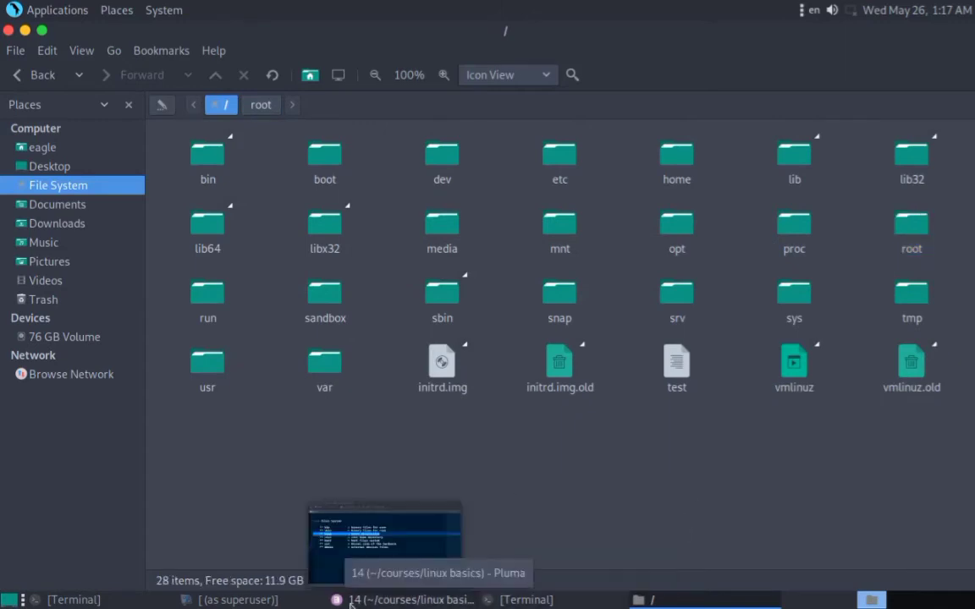
{"action": "left_click", "coordinate": [406, 600]}
{"action": "left_click_drag", "start_coordinate": [520, 277], "coordinate": [9, 196]}
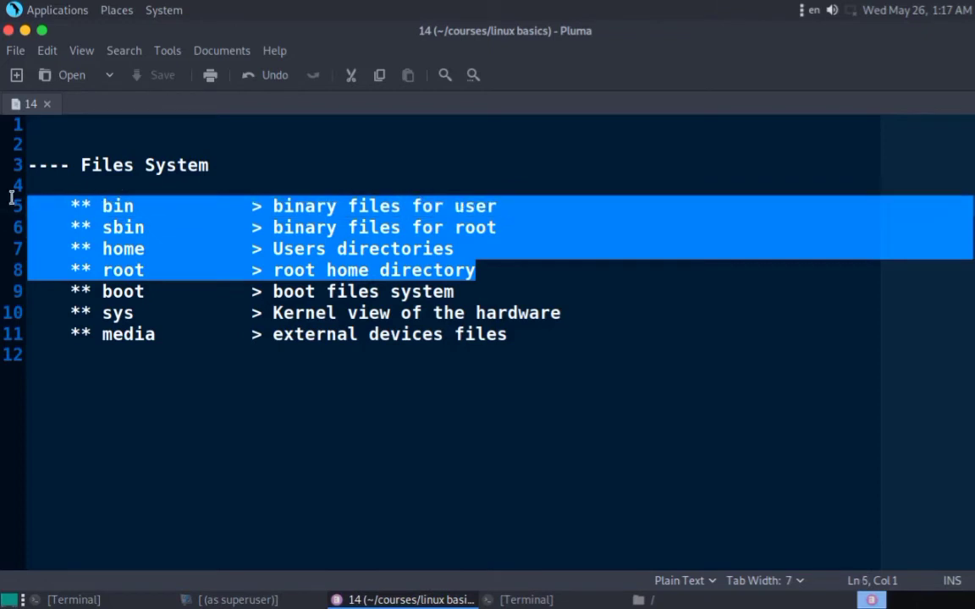
{"action": "double_click", "coordinate": [115, 292]}
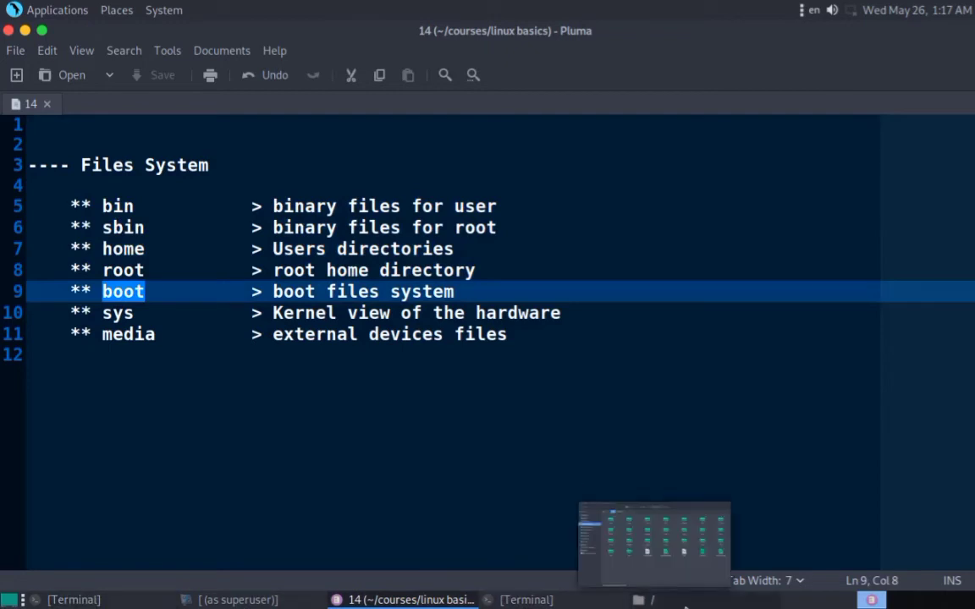
Switch to the file manager and open the boot folder twice to view its files, returning to the file system root each time
{"action": "left_click", "coordinate": [416, 468]}
{"action": "double_click", "coordinate": [309, 163]}
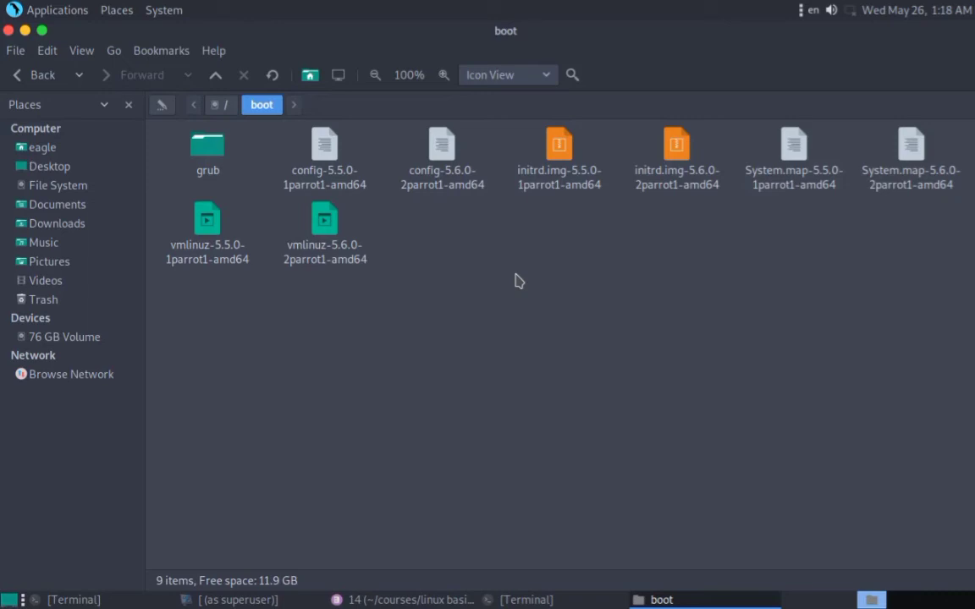
{"action": "key", "text": "alt+Up"}
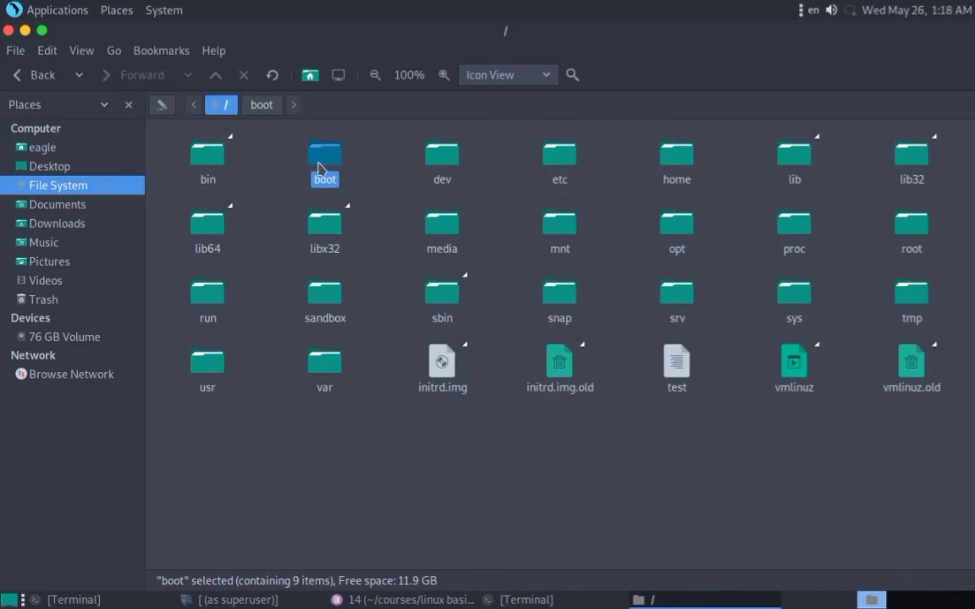
{"action": "left_click", "coordinate": [374, 218]}
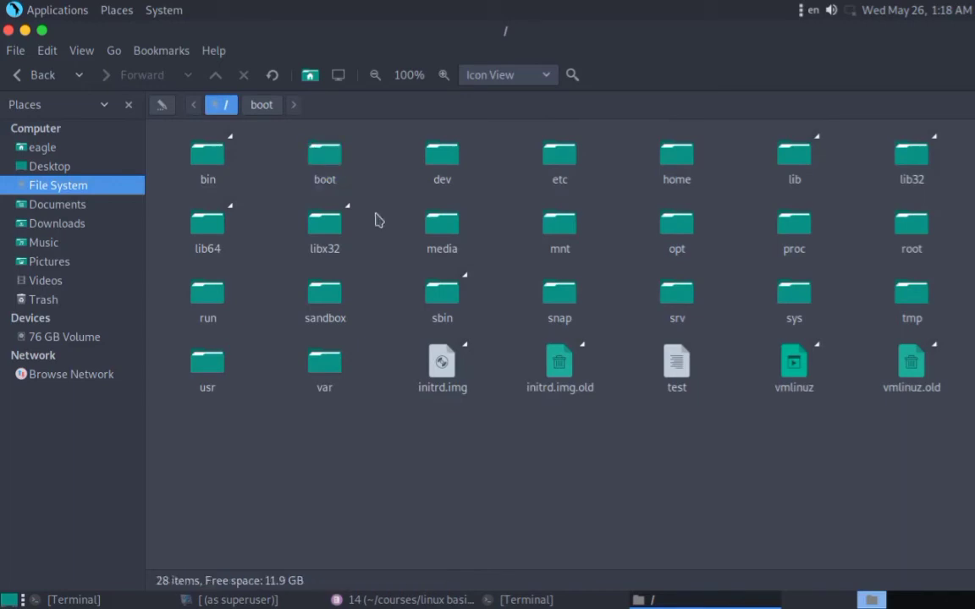
{"action": "double_click", "coordinate": [326, 161]}
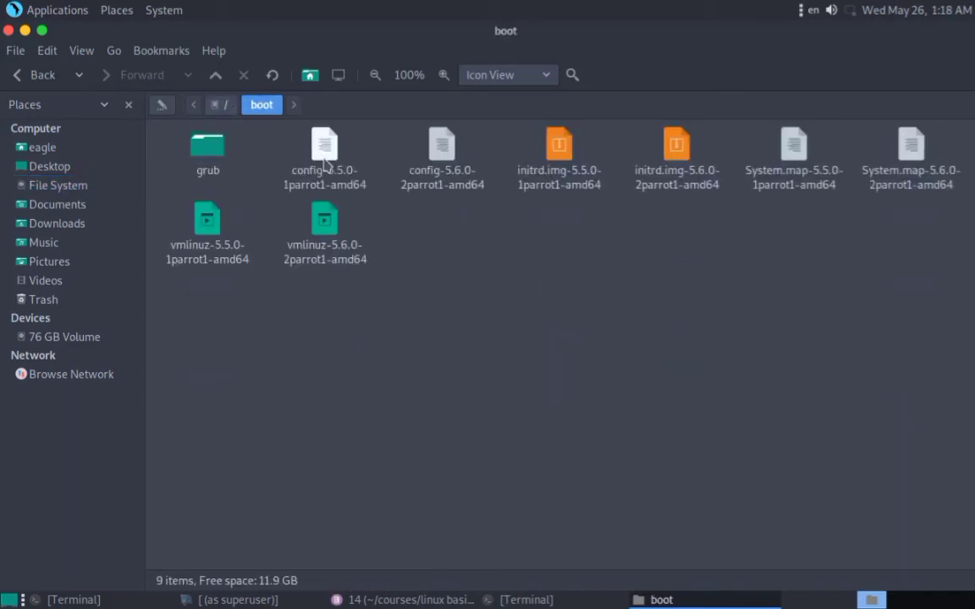
{"action": "key", "text": "alt+Up"}
{"action": "left_click", "coordinate": [455, 508]}
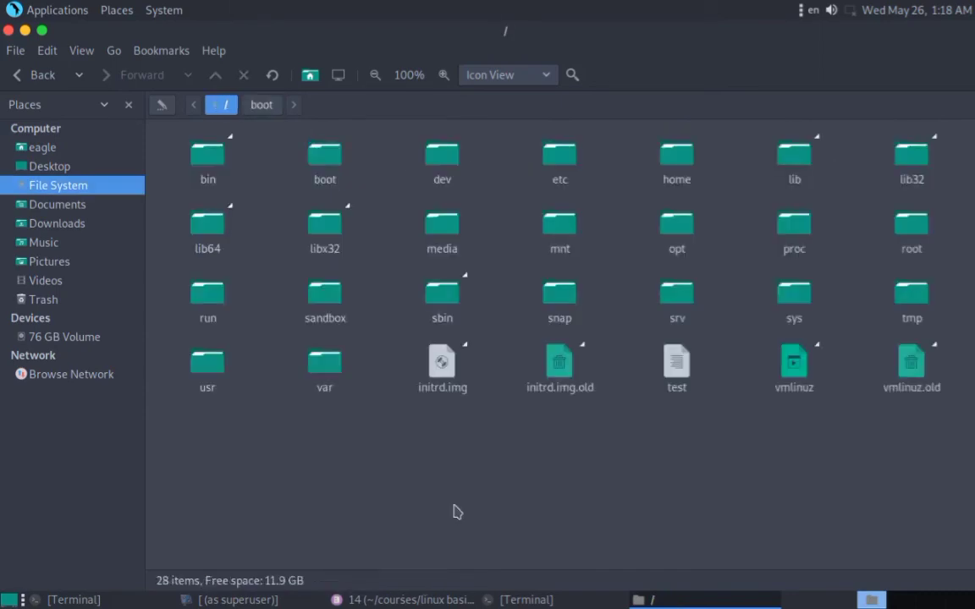
Switch to the notes in Pluma and highlight the word sys in the kernel view line
{"action": "left_click", "coordinate": [407, 599]}
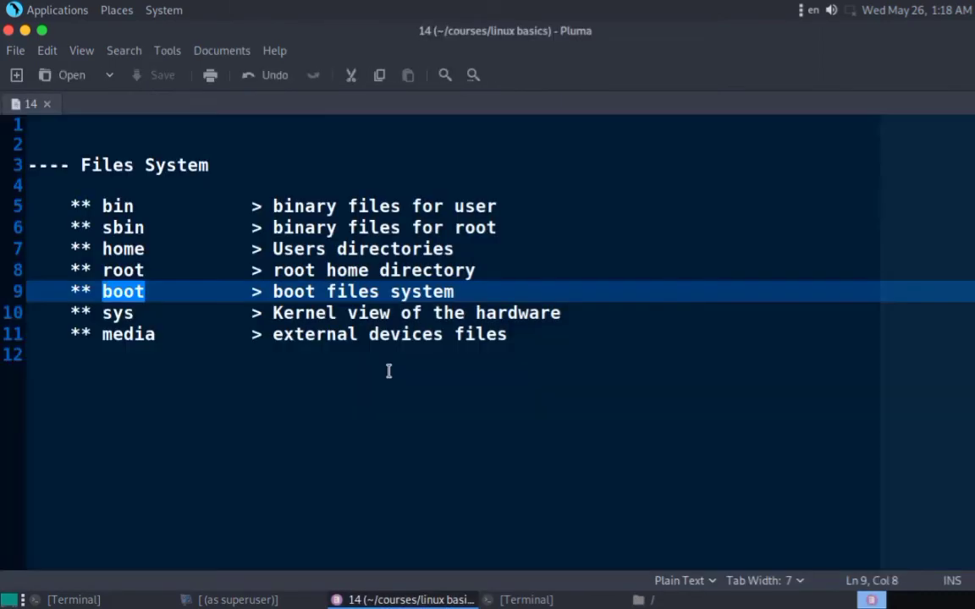
{"action": "triple_click", "coordinate": [276, 312]}
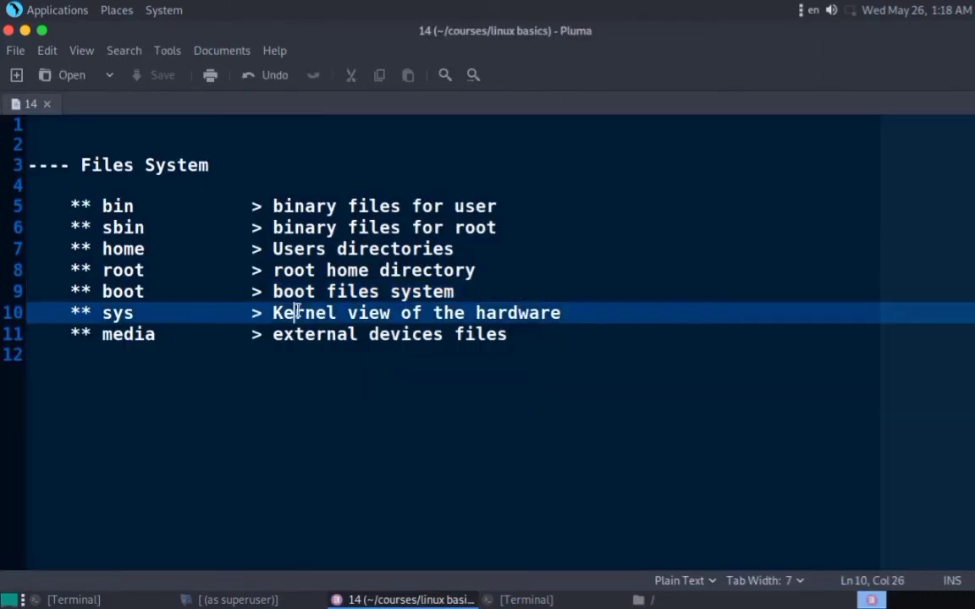
{"action": "double_click", "coordinate": [125, 312]}
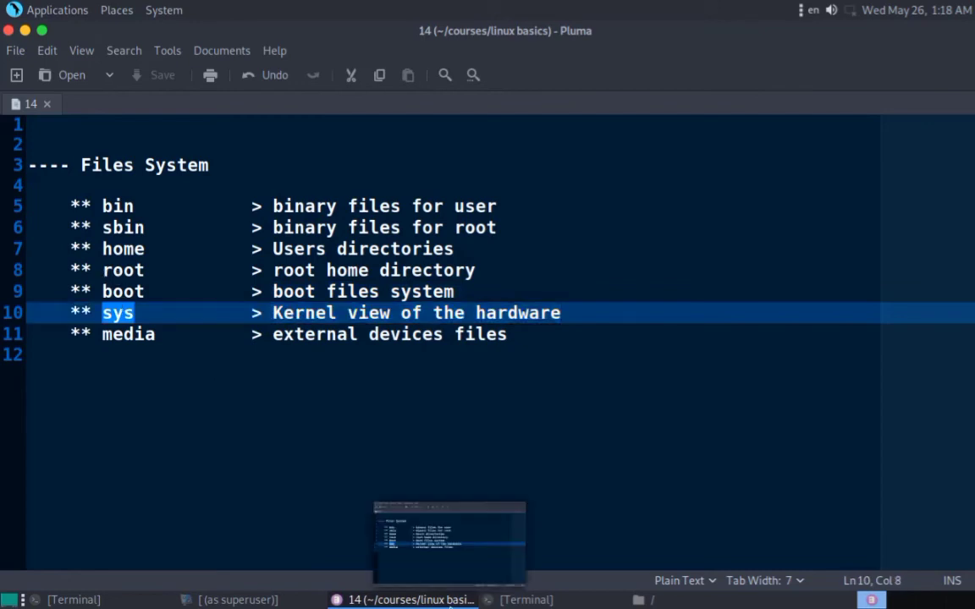
Switch to the file manager, open the sys folder to view its subfolders, and return to the file system root
{"action": "left_click", "coordinate": [450, 599]}
{"action": "left_click", "coordinate": [450, 599]}
{"action": "left_click", "coordinate": [451, 599]}
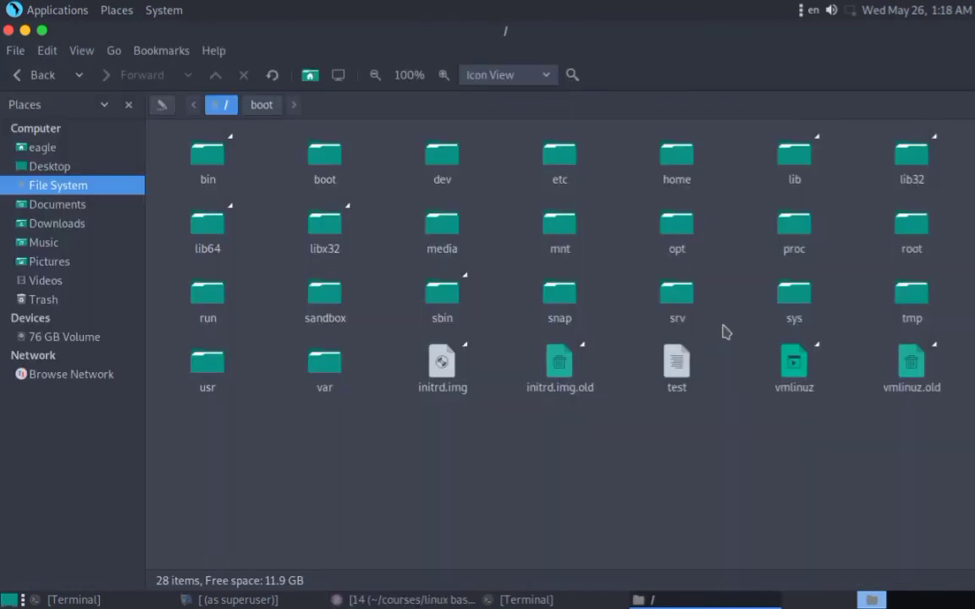
{"action": "left_click", "coordinate": [791, 317]}
{"action": "double_click", "coordinate": [791, 315]}
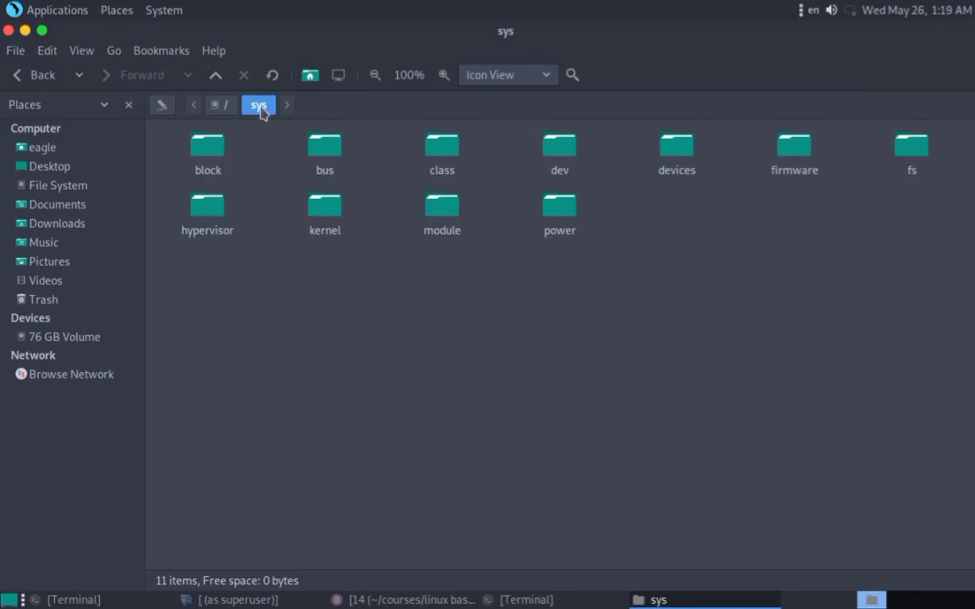
{"action": "left_click", "coordinate": [234, 111]}
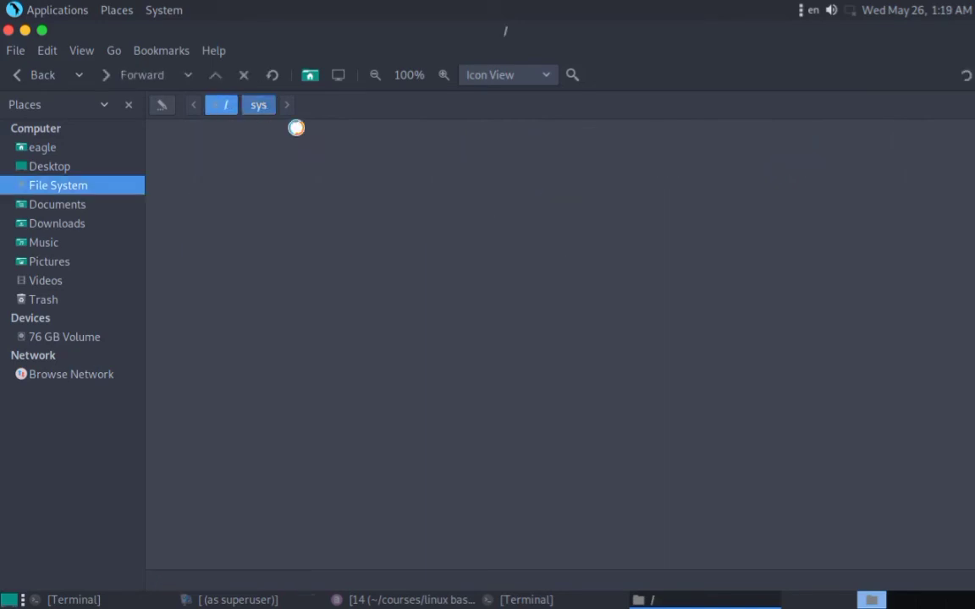
Select the sys folder twice to point it out, clearing the selection after each time
{"action": "left_click", "coordinate": [767, 286]}
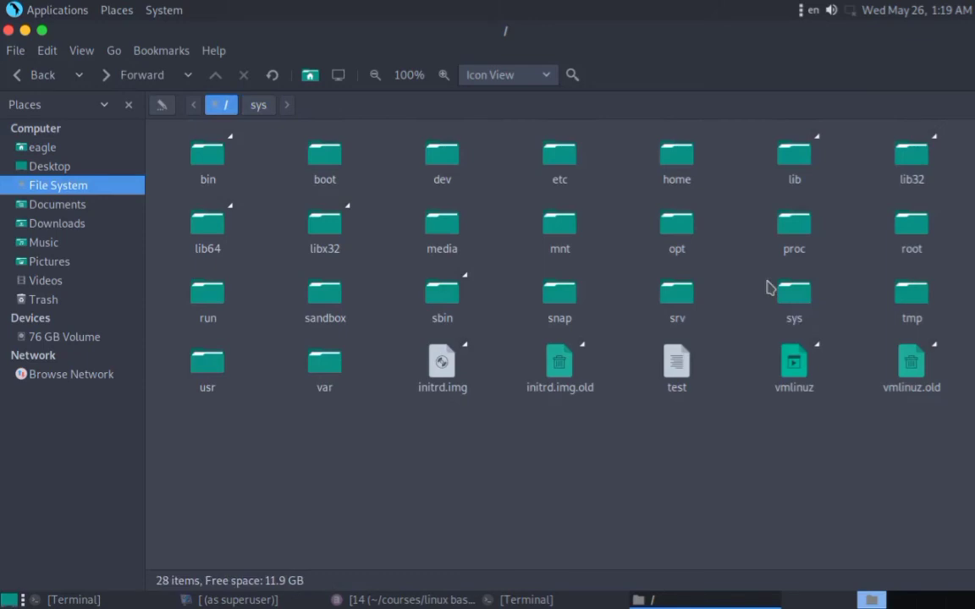
{"action": "left_click", "coordinate": [786, 298]}
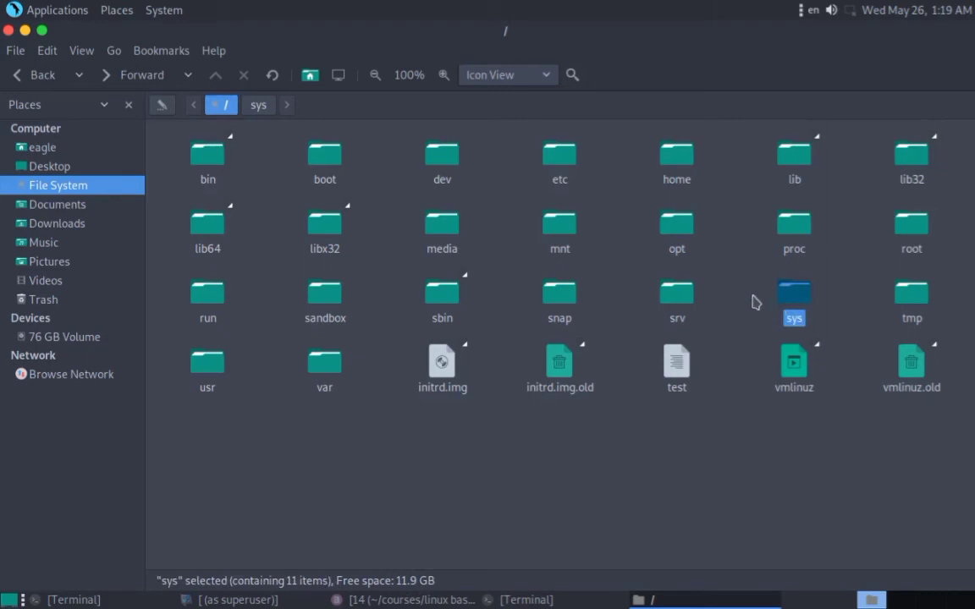
{"action": "left_click", "coordinate": [756, 286]}
{"action": "left_click", "coordinate": [792, 292]}
{"action": "left_click", "coordinate": [827, 320]}
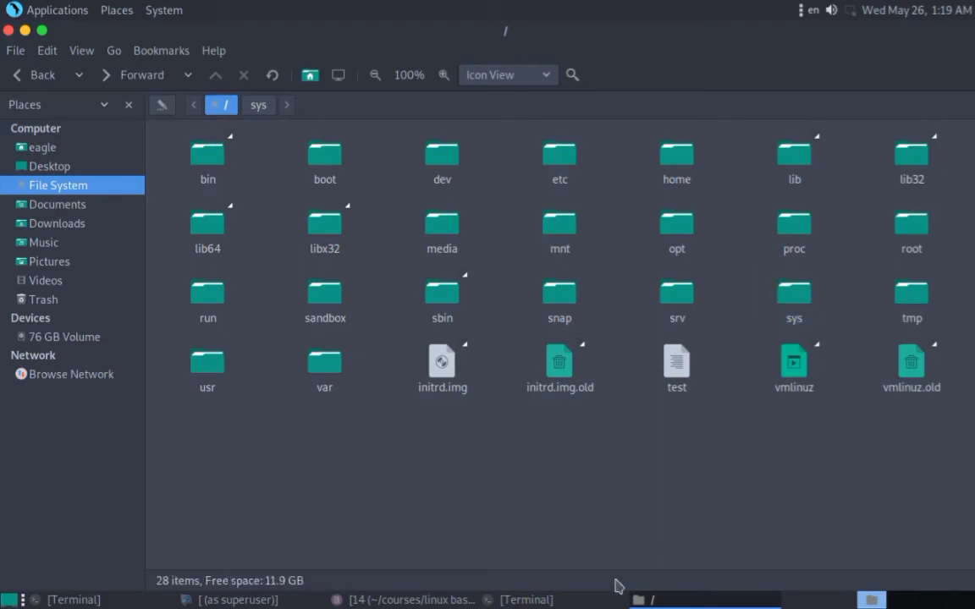
Switch to the notes in Pluma, highlight the word media, and return to the file manager to select the media folder
{"action": "left_click", "coordinate": [409, 600]}
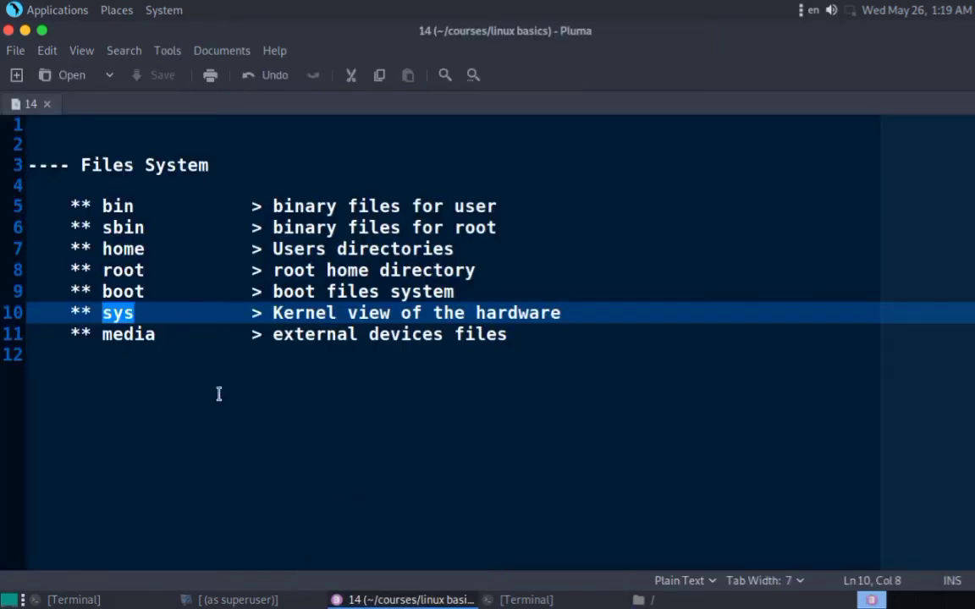
{"action": "double_click", "coordinate": [129, 334]}
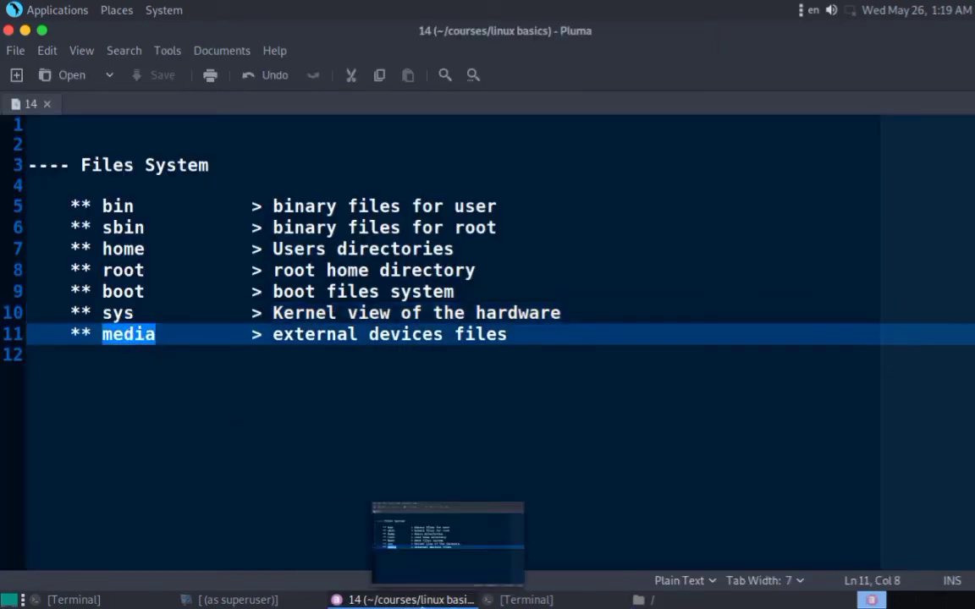
{"action": "left_click", "coordinate": [409, 599]}
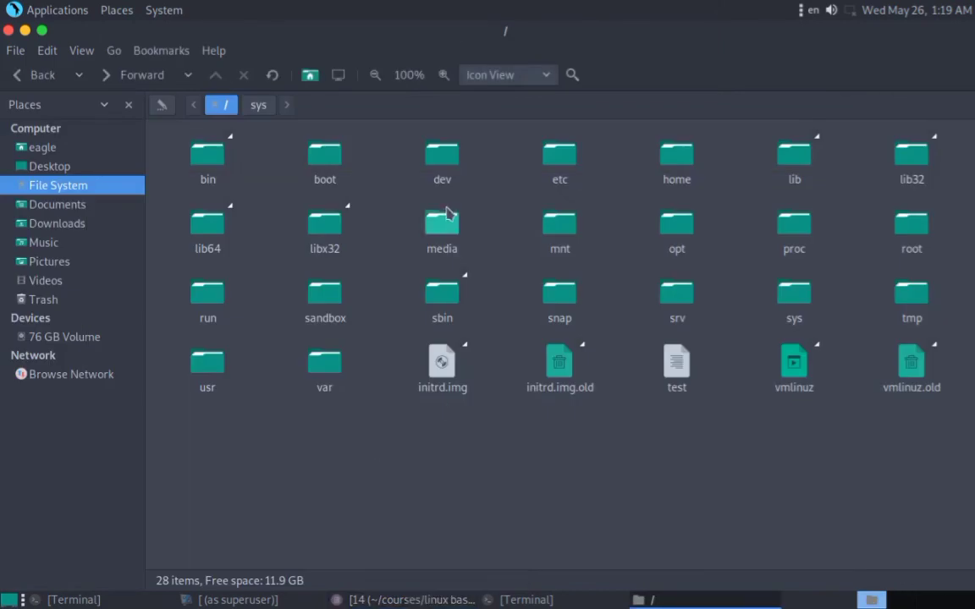
{"action": "left_click", "coordinate": [444, 235]}
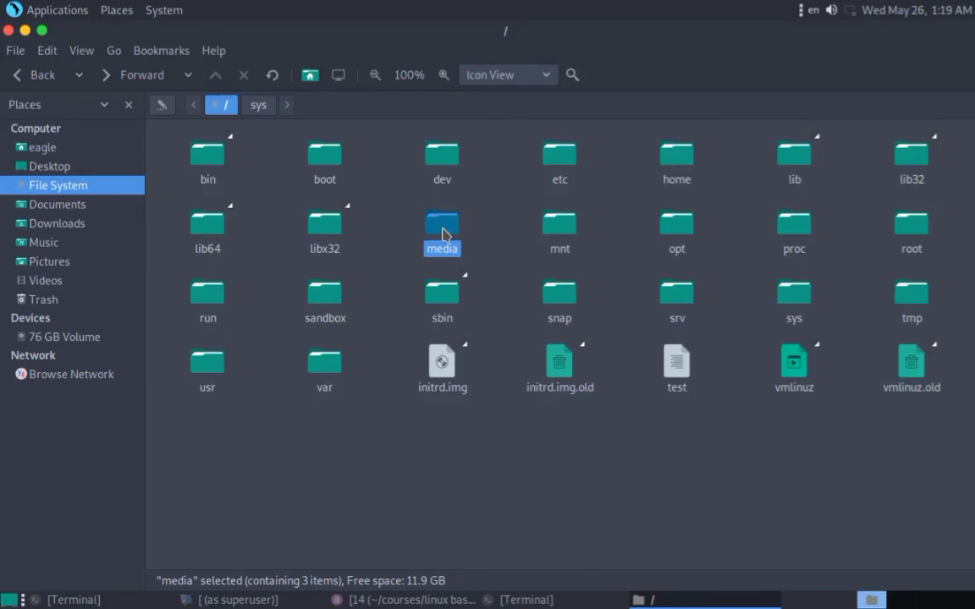
Open the media folder in the file system root to view its subfolders
{"action": "double_click", "coordinate": [442, 231]}
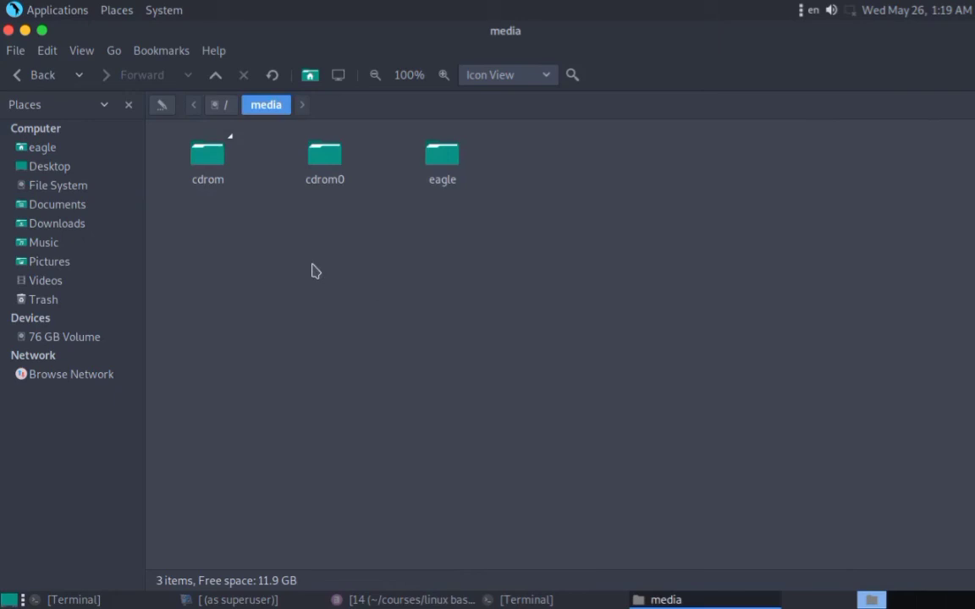
{"action": "left_click_drag", "start_coordinate": [314, 266], "coordinate": [322, 176]}
{"action": "left_click", "coordinate": [322, 342]}
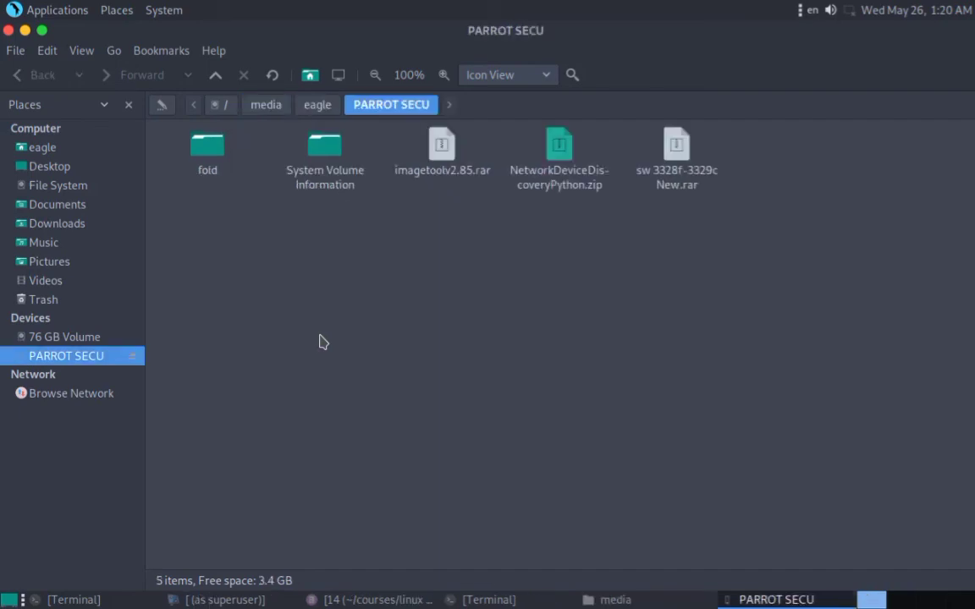
Go from the mounted PARROT SECU drive to the media folder, open its eagle subfolder and point out the drive's folder
{"action": "left_click", "coordinate": [275, 111]}
{"action": "left_click", "coordinate": [348, 301]}
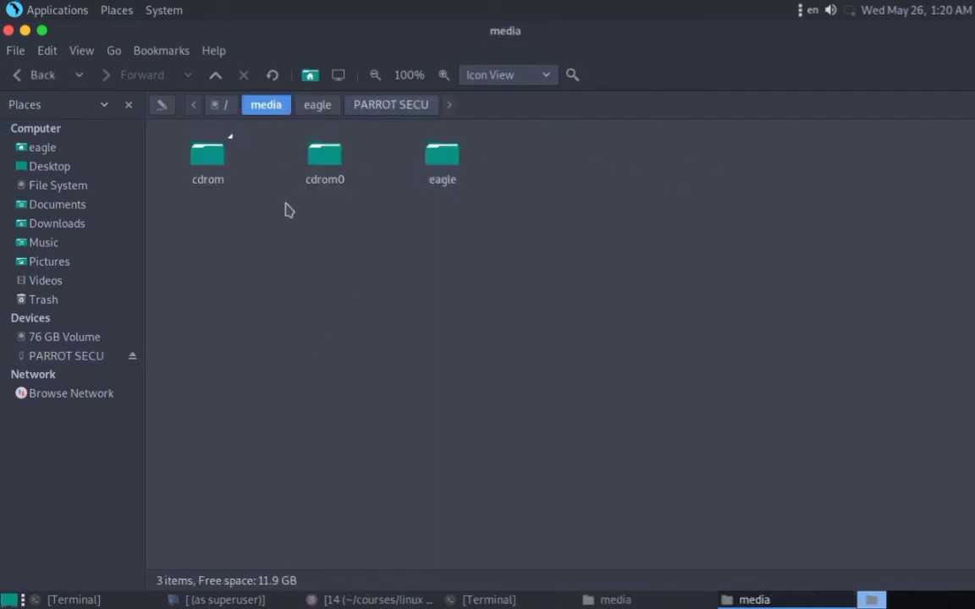
{"action": "double_click", "coordinate": [441, 173]}
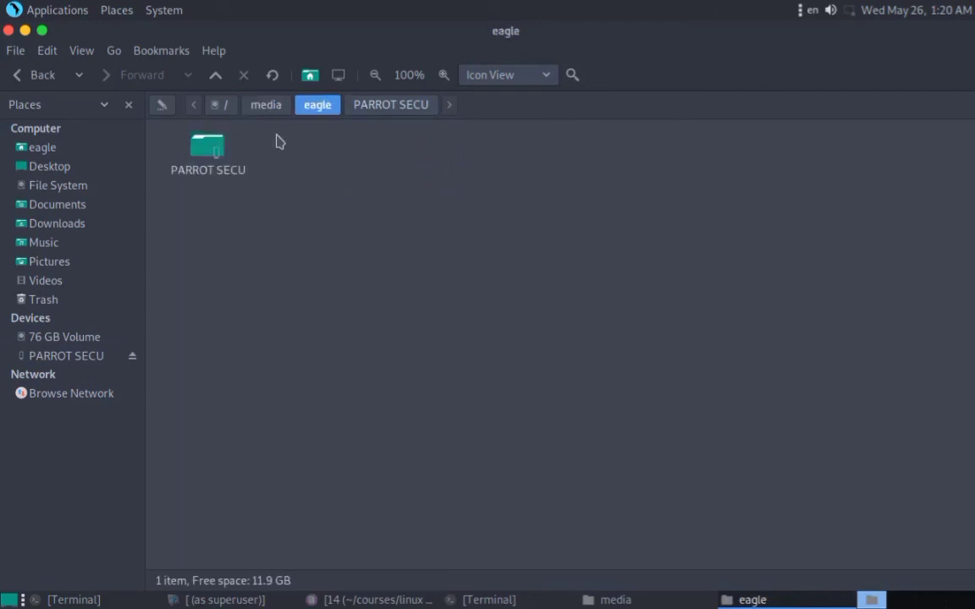
{"action": "left_click", "coordinate": [208, 146]}
{"action": "left_click", "coordinate": [476, 317]}
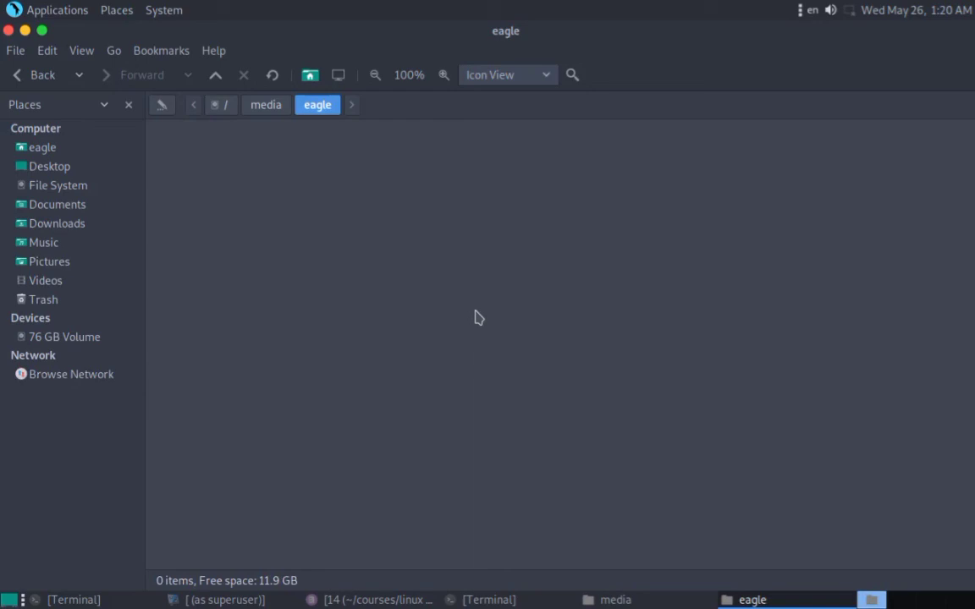
Refresh the eagle folder, view it again from the remounted PARROT SECU drive, and return to the file system root
{"action": "left_click", "coordinate": [271, 76]}
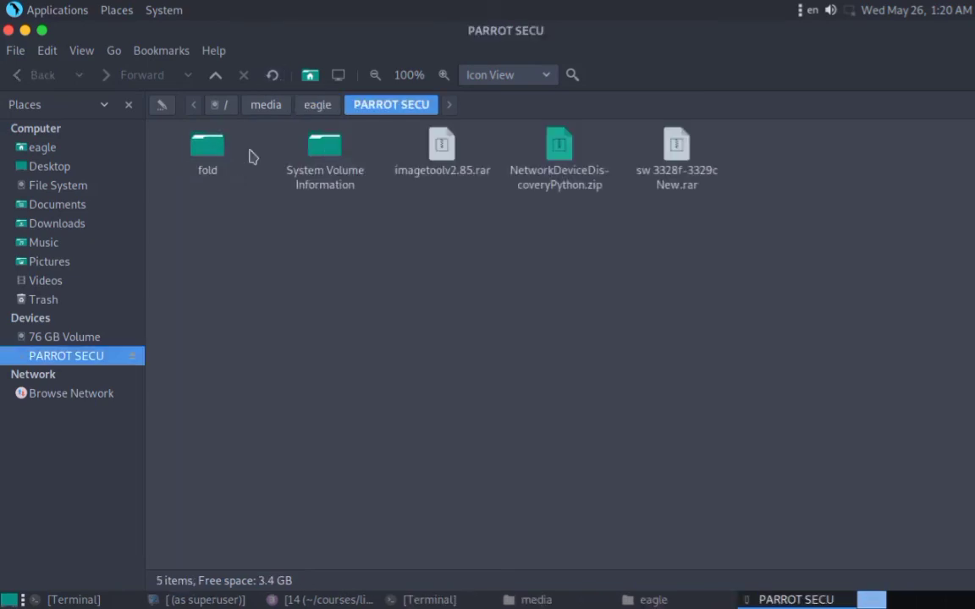
{"action": "left_click", "coordinate": [319, 105]}
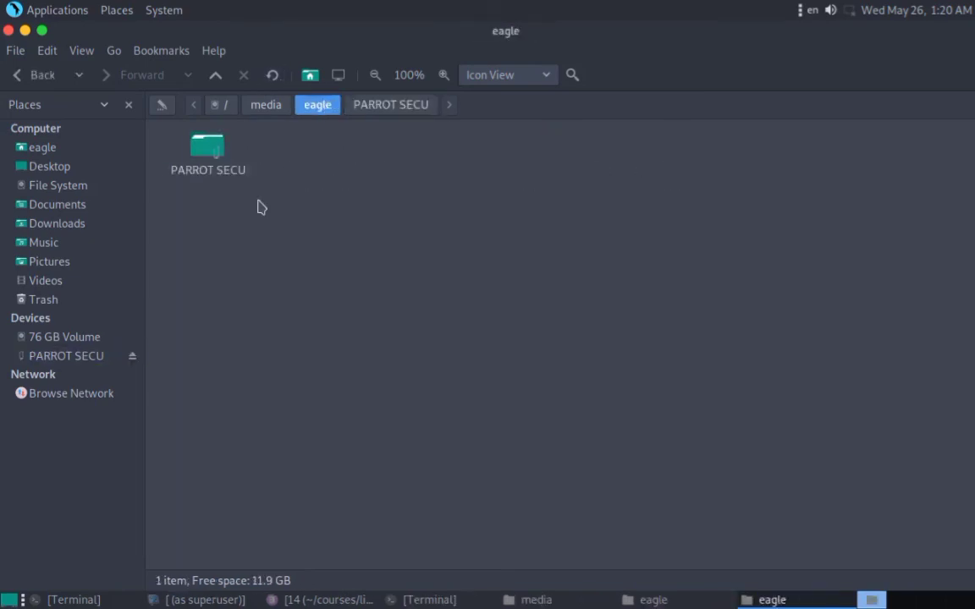
{"action": "left_click", "coordinate": [217, 105]}
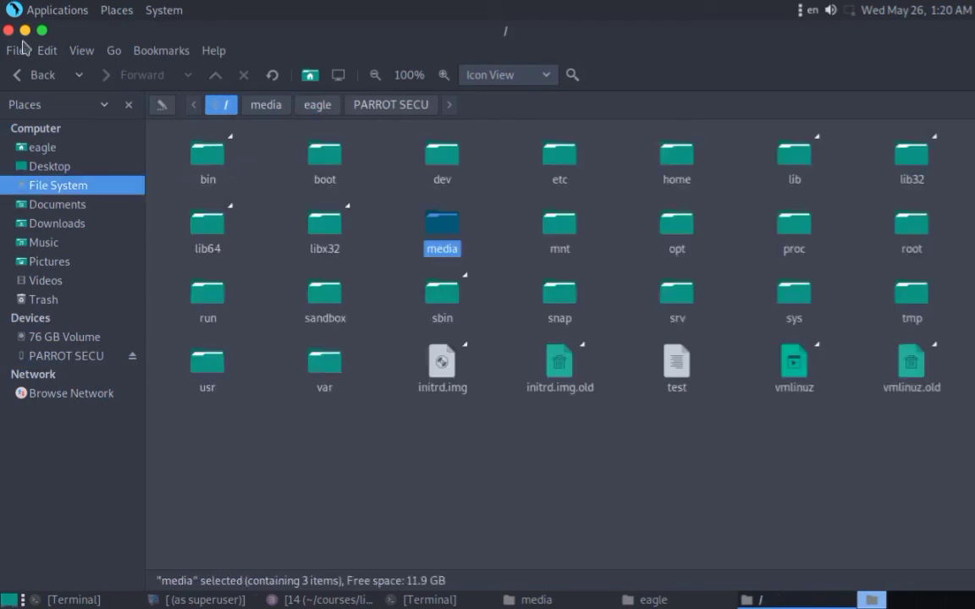
Switch to the notes in Pluma, highlight the whole folder list from bin to media, and clear the selection
{"action": "mouse_move", "coordinate": [478, 606]}
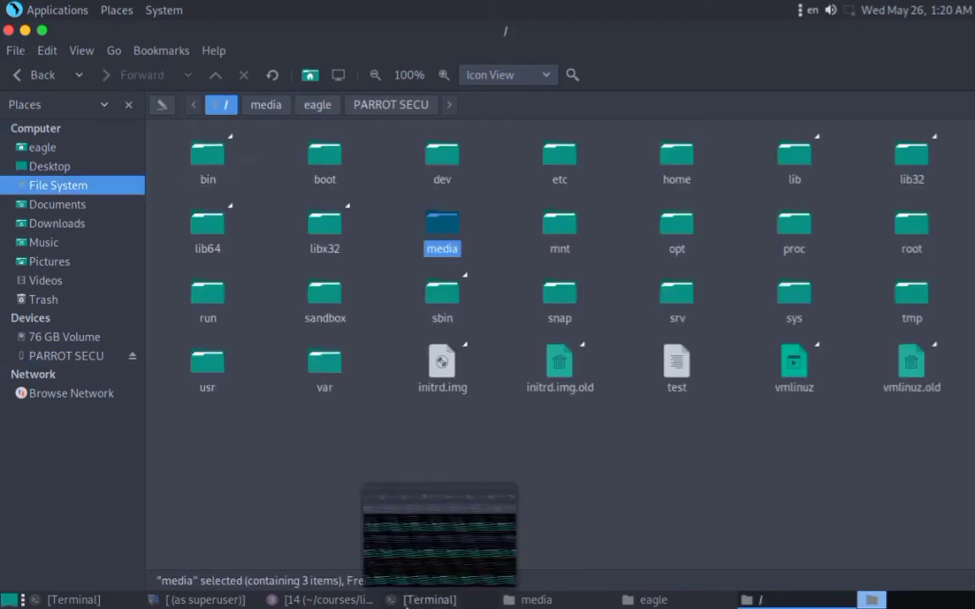
{"action": "left_click", "coordinate": [352, 603]}
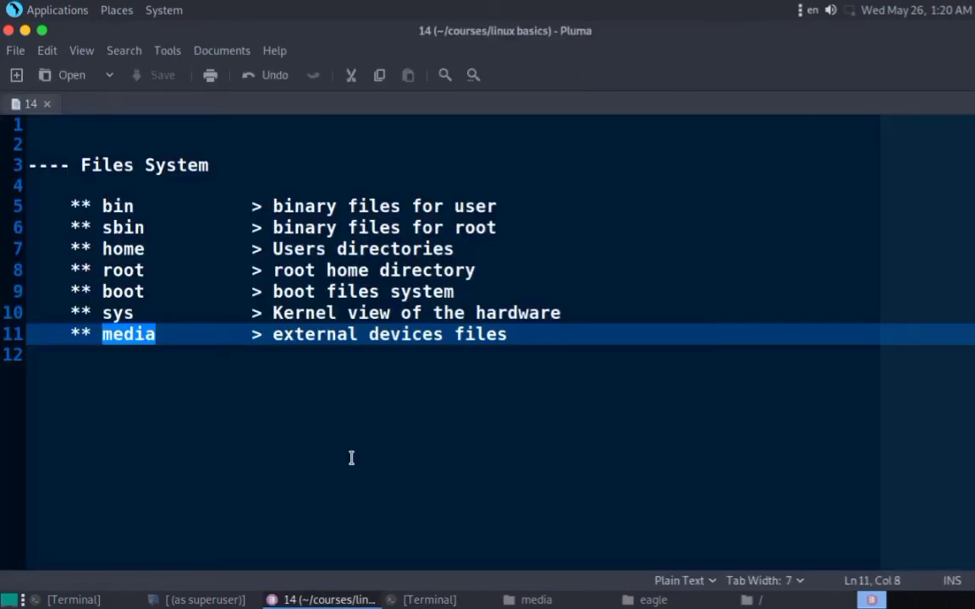
{"action": "left_click_drag", "start_coordinate": [351, 458], "coordinate": [10, 178]}
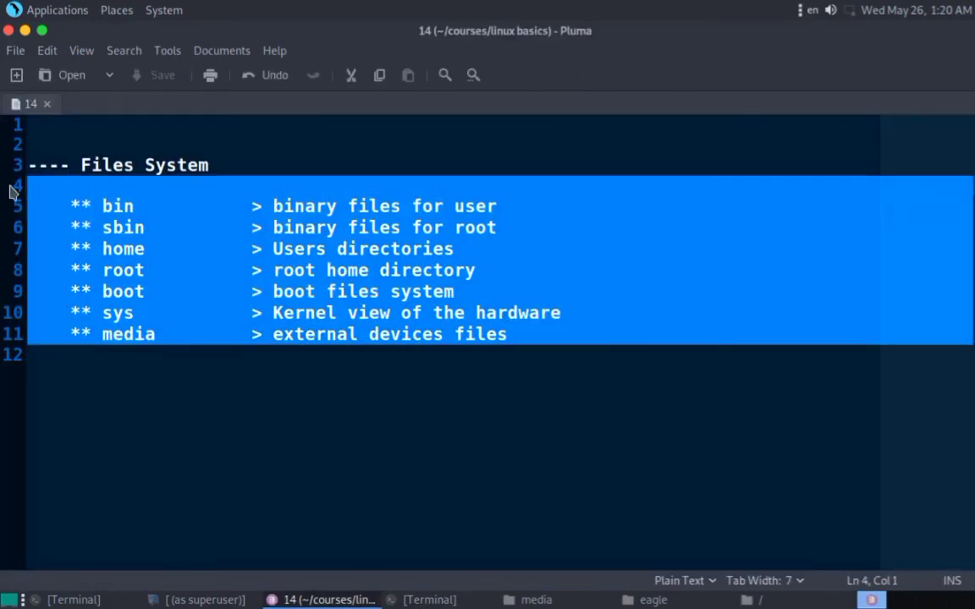
{"action": "left_click", "coordinate": [230, 291]}
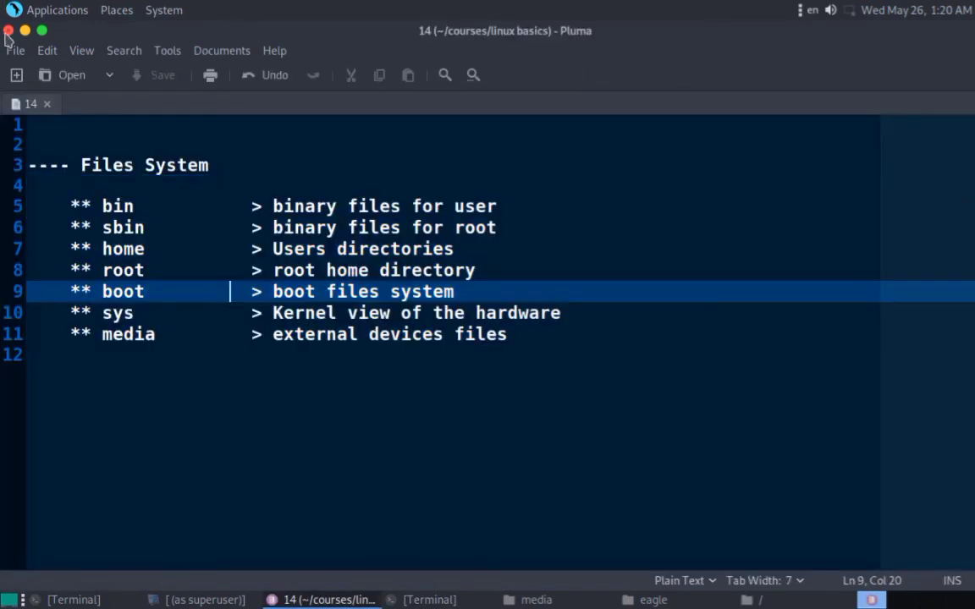
Close the Pluma notes and all open file manager windows
{"action": "left_click", "coordinate": [8, 31]}
{"action": "left_click", "coordinate": [8, 30]}
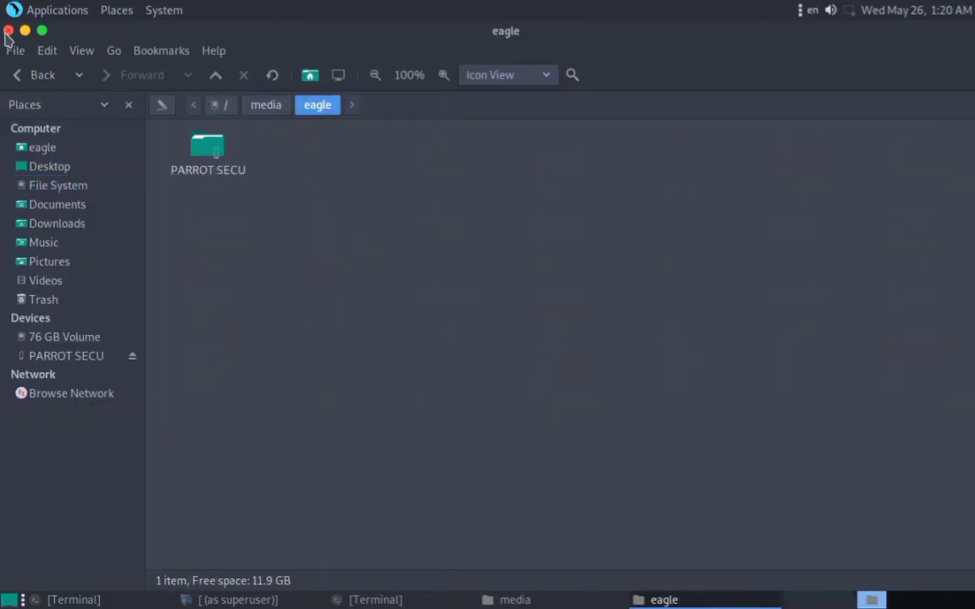
{"action": "left_click", "coordinate": [8, 32]}
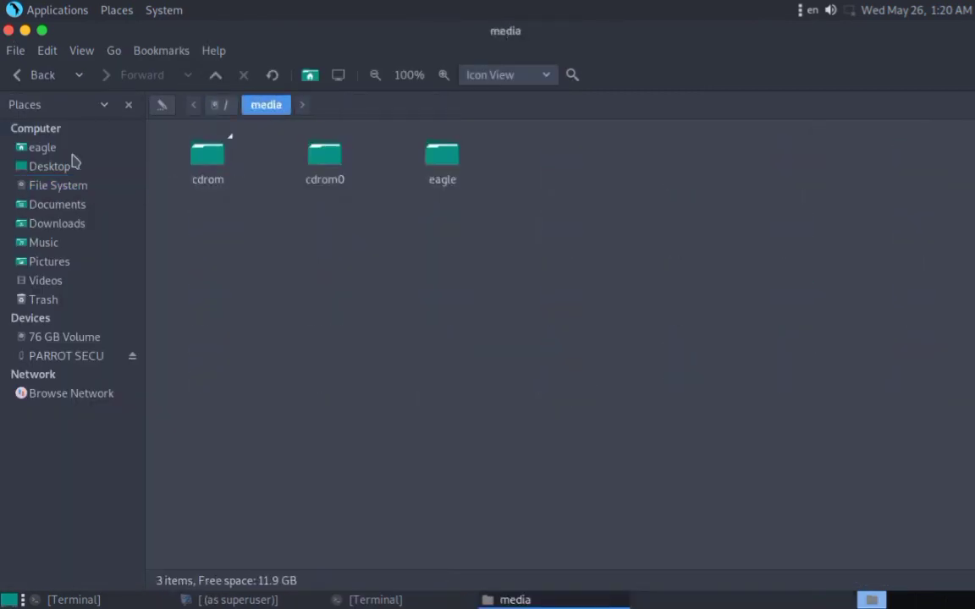
{"action": "key", "text": "ctrl+w"}
Switch to the vokoscreen recorder and move its window slightly upward on the desktop
{"action": "left_click", "coordinate": [245, 602]}
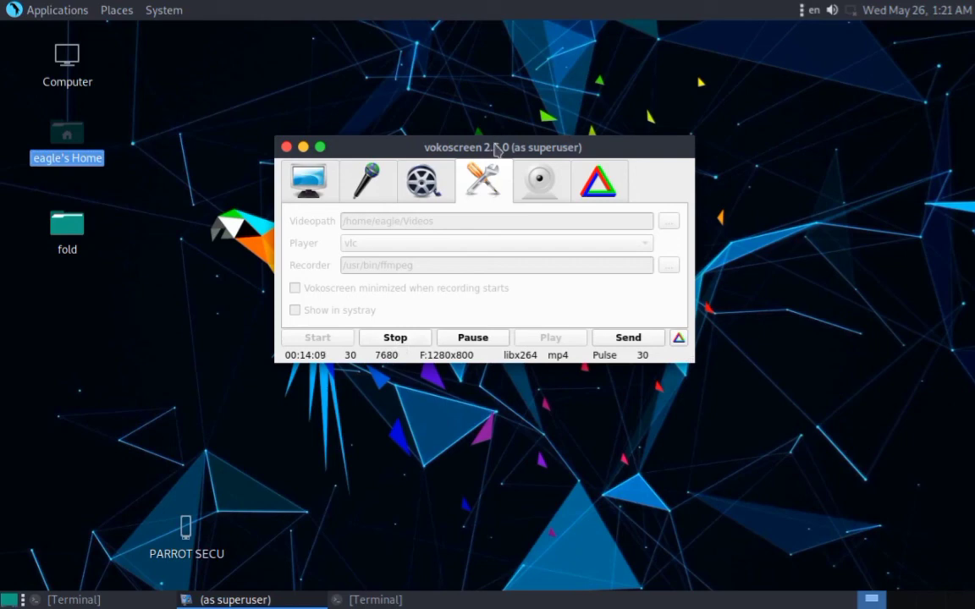
{"action": "left_click_drag", "start_coordinate": [495, 142], "coordinate": [493, 121]}
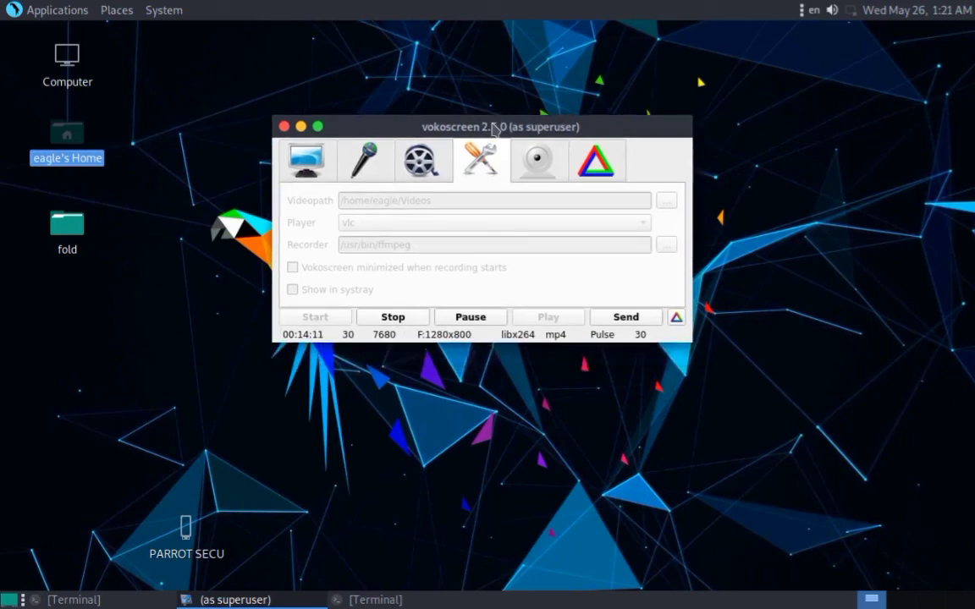